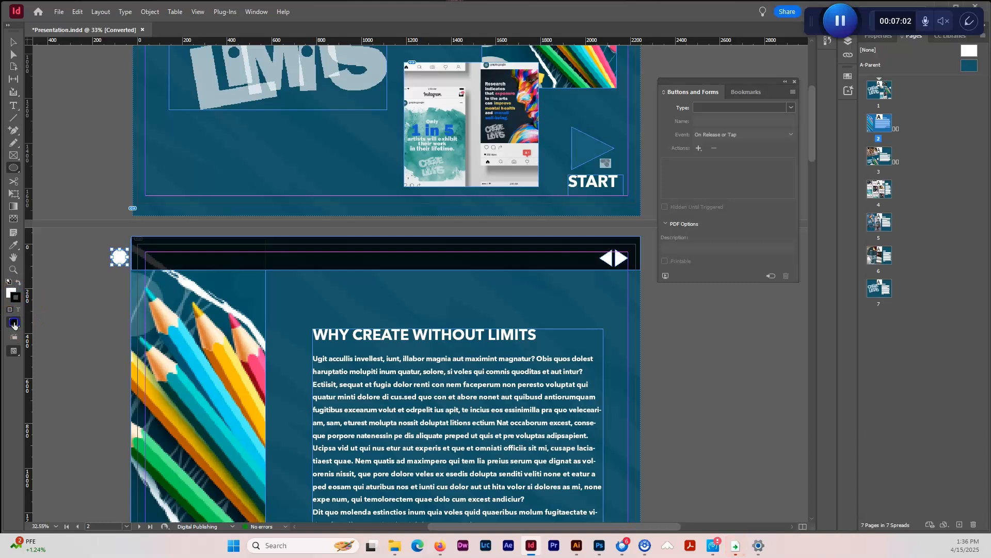
Add a small text frame on the pasteboard beside the white circle near page 2 and enter "1"
click(56, 358)
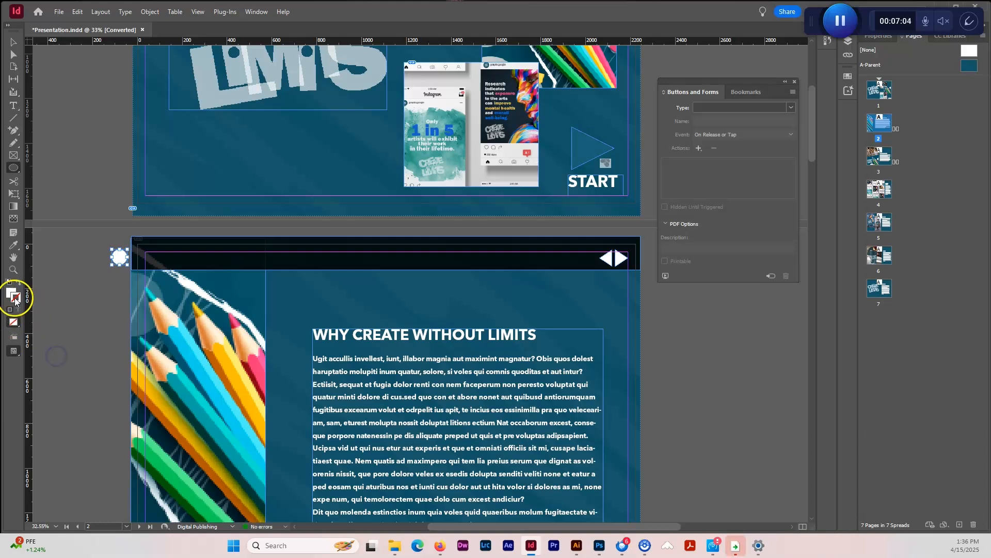
click(120, 258)
click(13, 42)
key(ctrl+equal)
key(ctrl+equal)
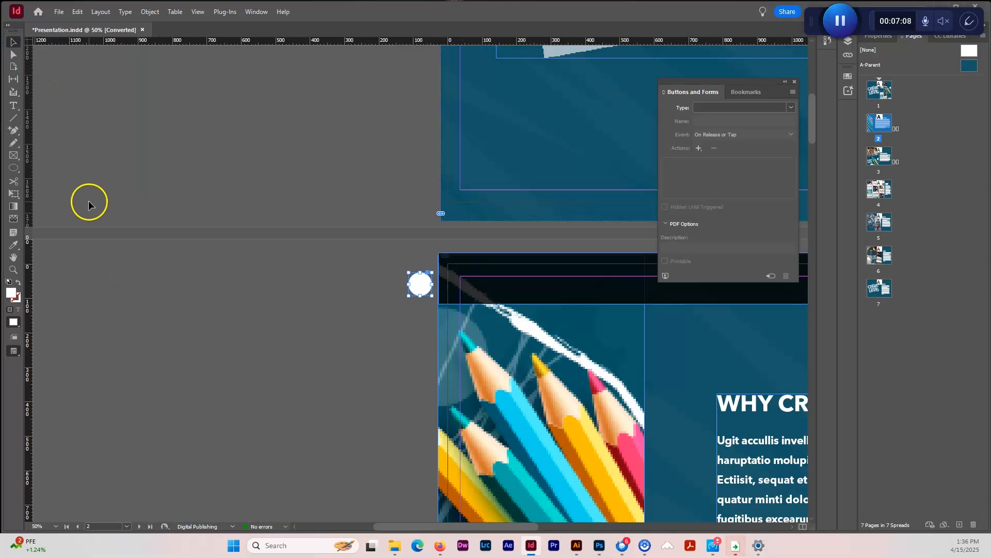
click(13, 106)
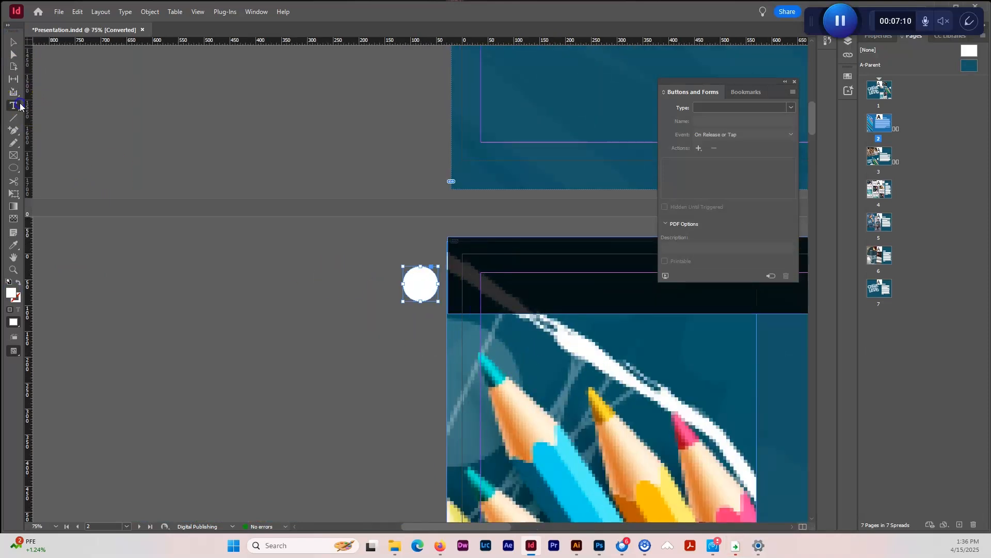
drag(320, 263, 364, 291)
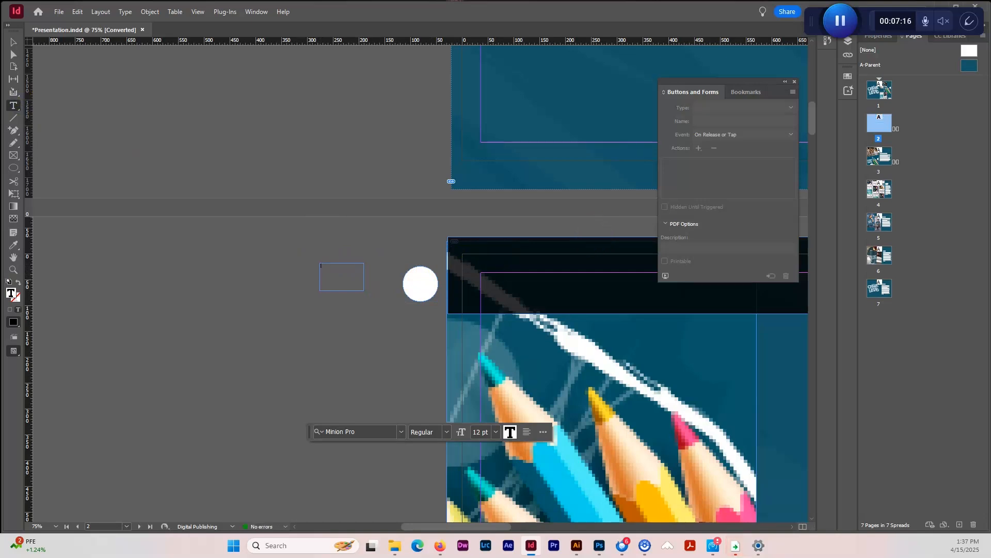
Set the number "1" in Avenir Next LT Pro with the Heavy style
click(401, 432)
scroll(367, 170, up, 20)
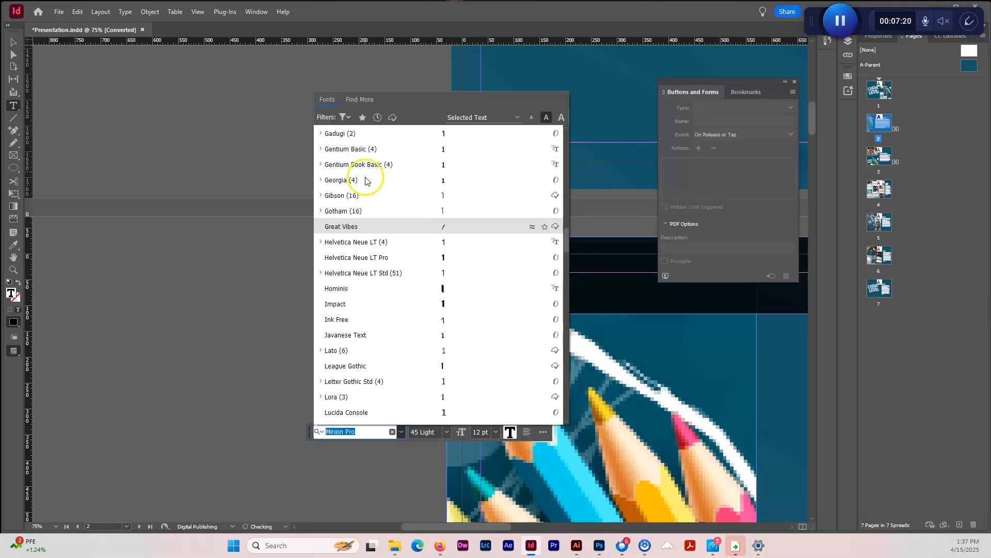
scroll(366, 179, up, 15)
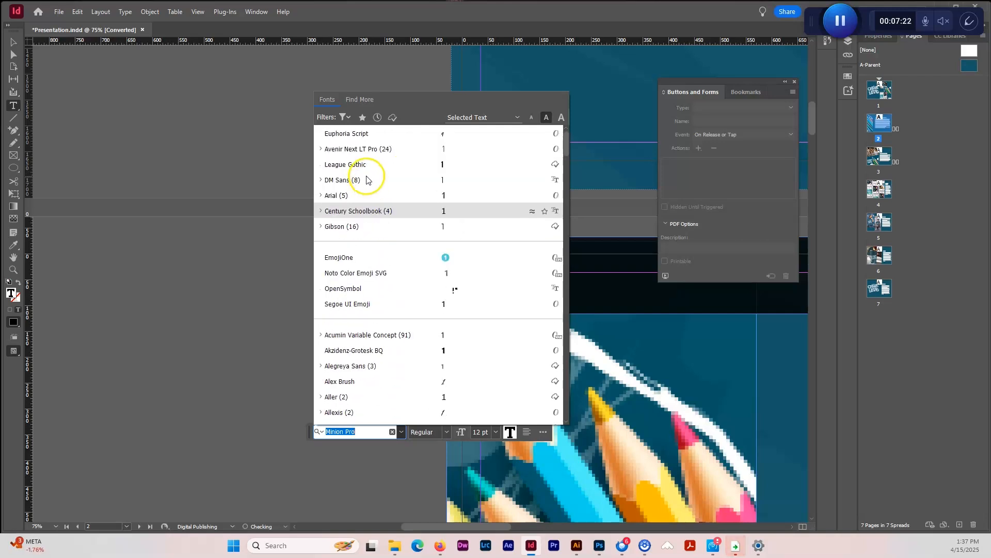
click(322, 149)
scroll(351, 315, down, 2)
click(351, 371)
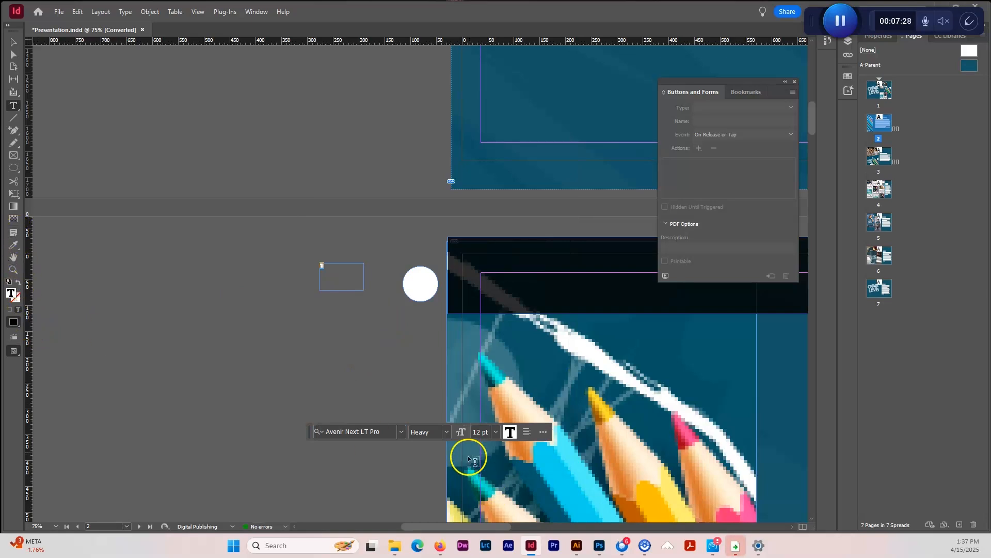
Set the font size of the "1" to 36 pt
click(496, 432)
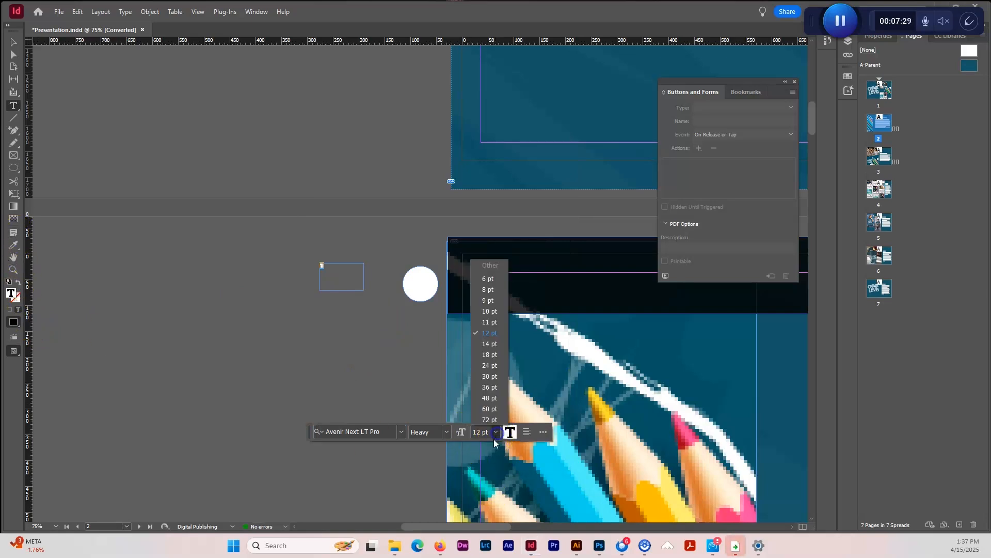
click(489, 378)
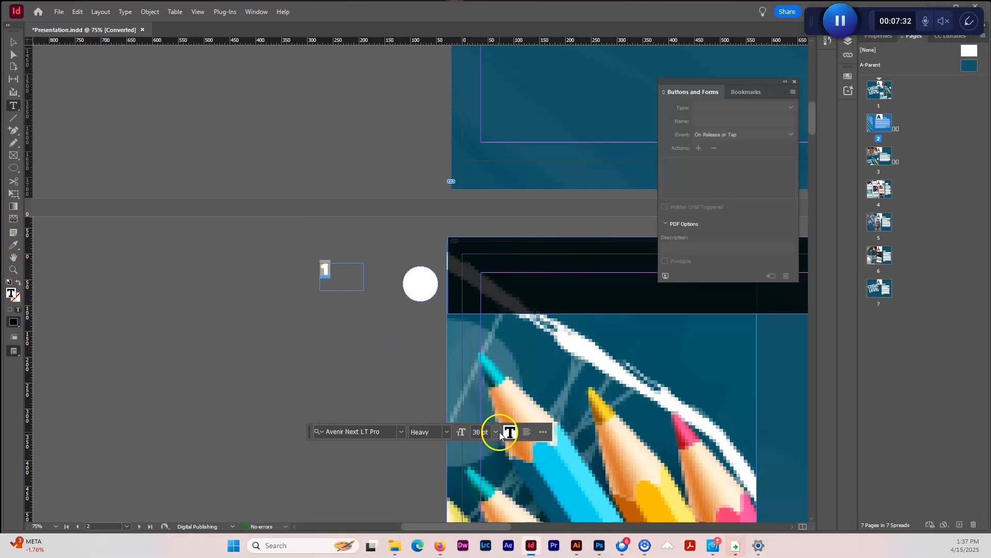
click(499, 431)
click(489, 391)
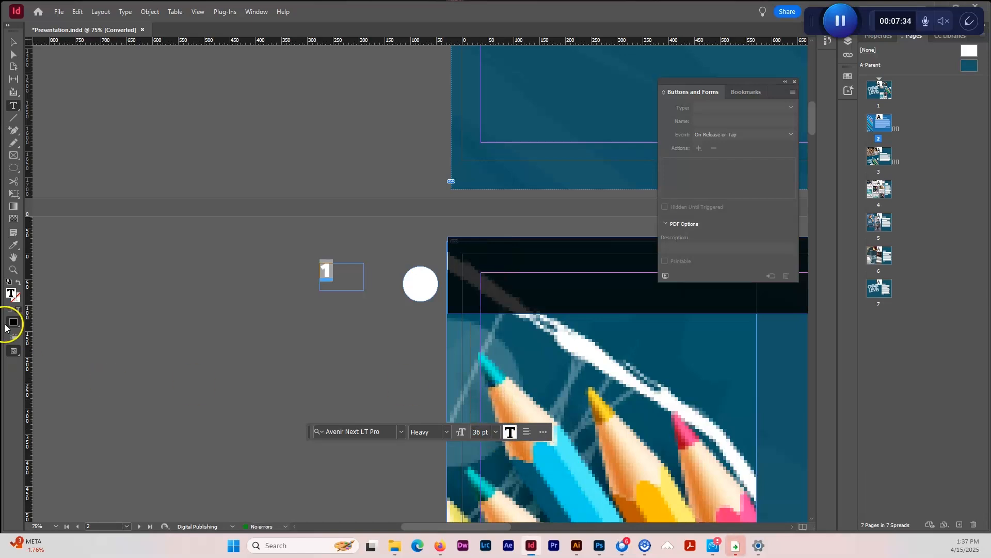
Centre the "1" horizontally within its text frame
click(14, 42)
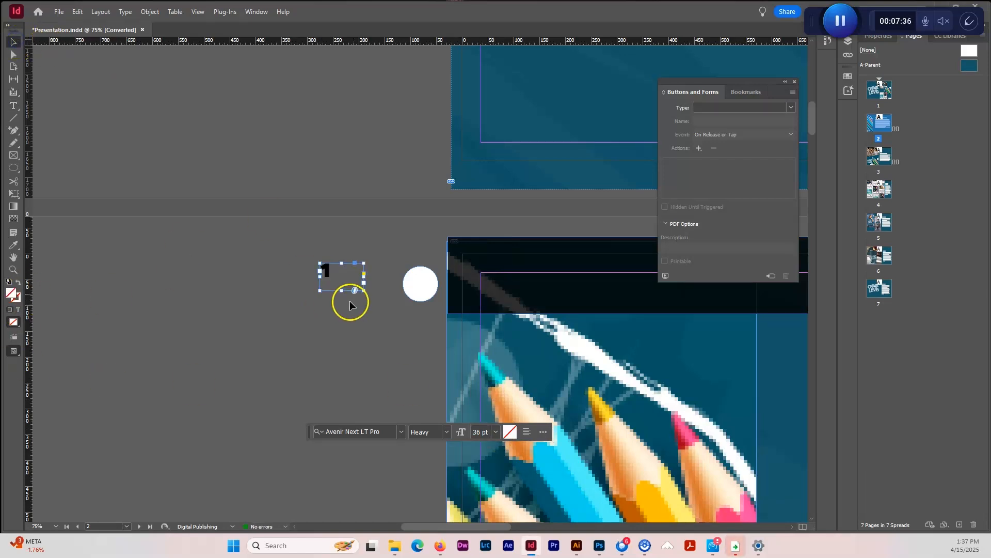
double_click(329, 277)
double_click(328, 276)
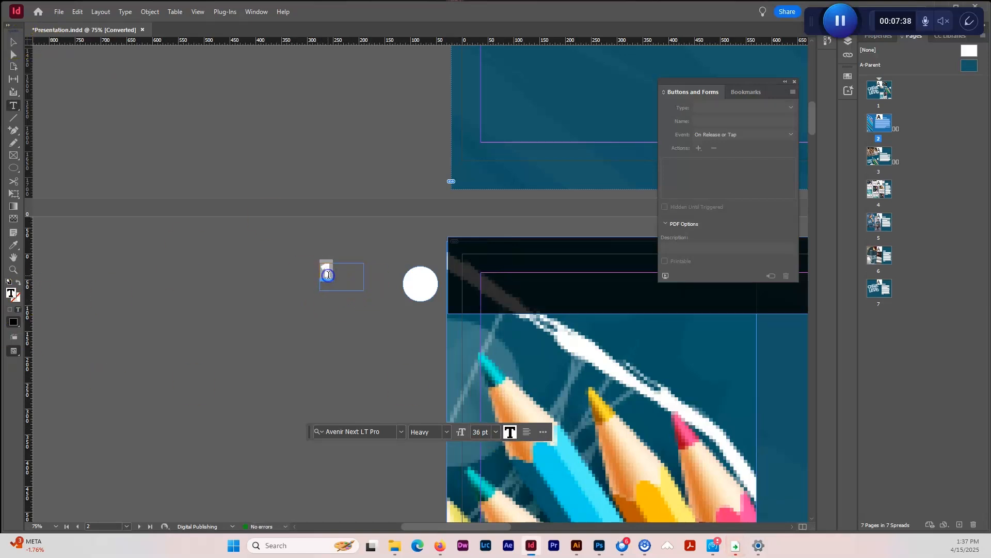
click(527, 432)
click(552, 415)
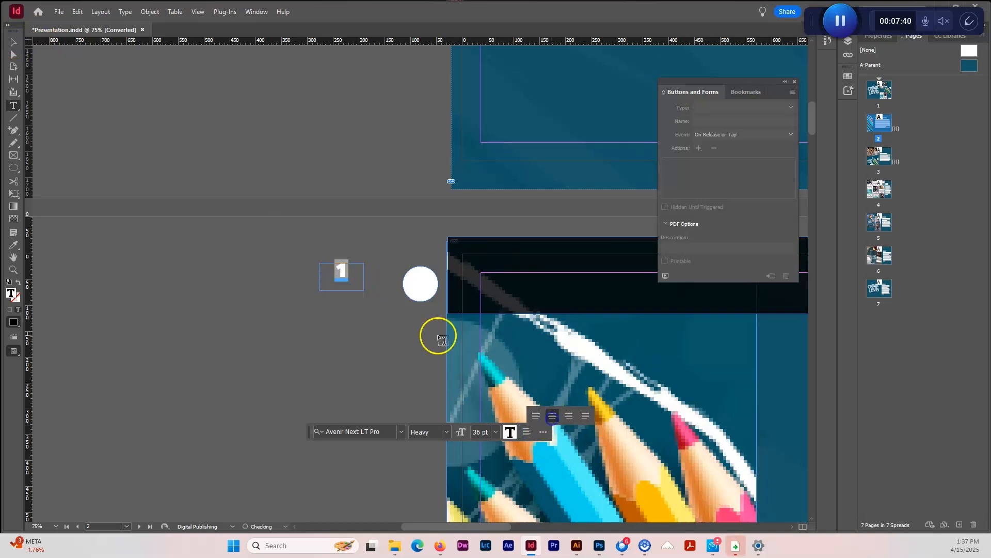
Fit the "1" text frame centrally over the white circle and group it with the circle
click(11, 41)
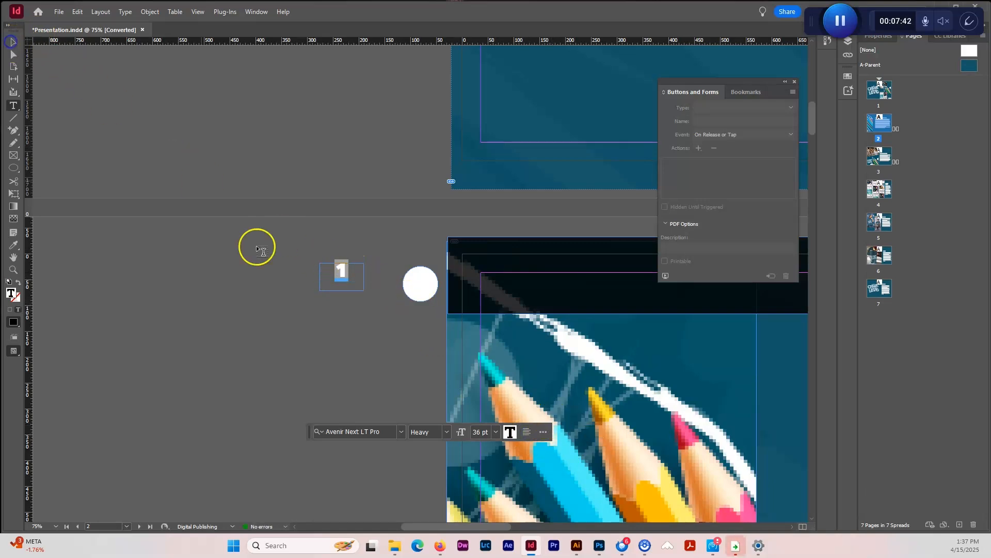
click(13, 41)
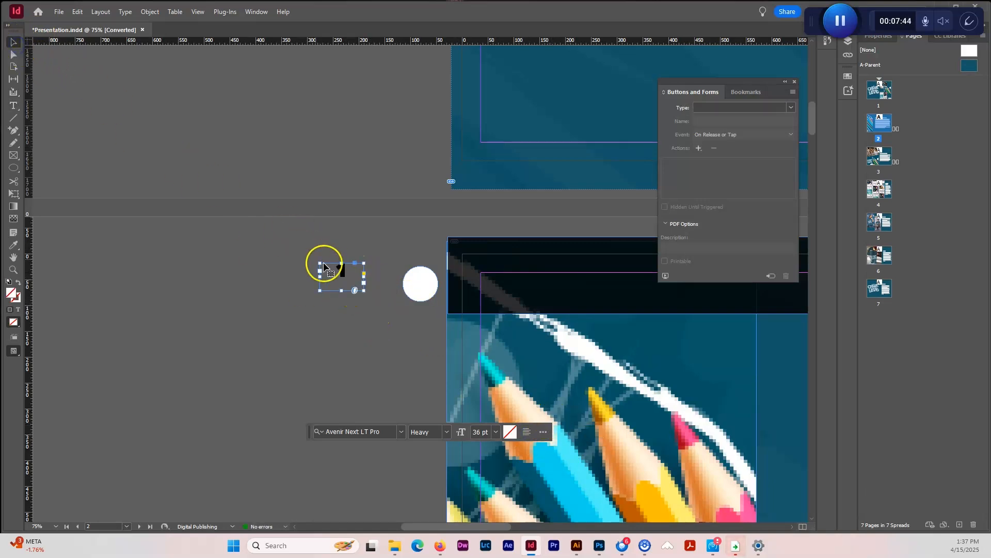
drag(339, 271, 436, 291)
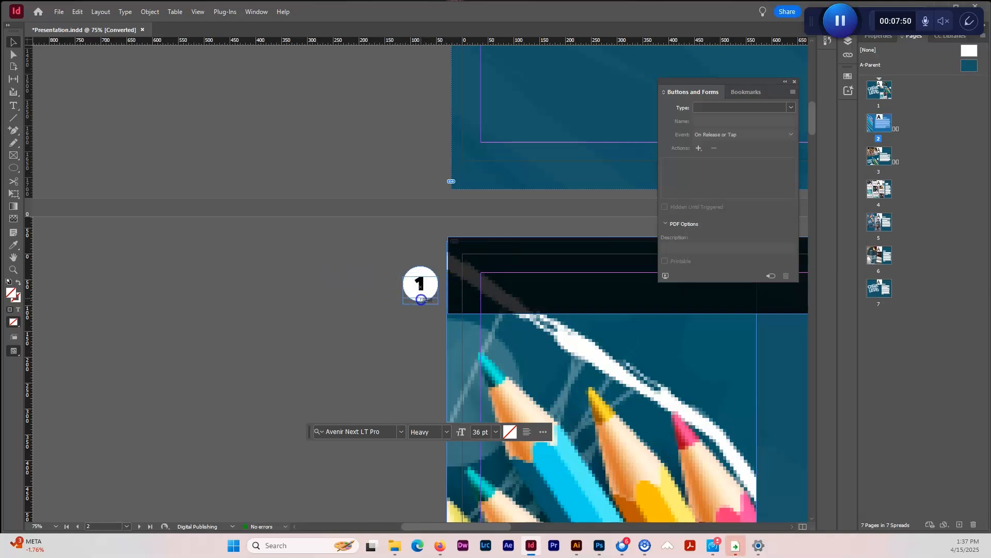
click(421, 300)
click(423, 304)
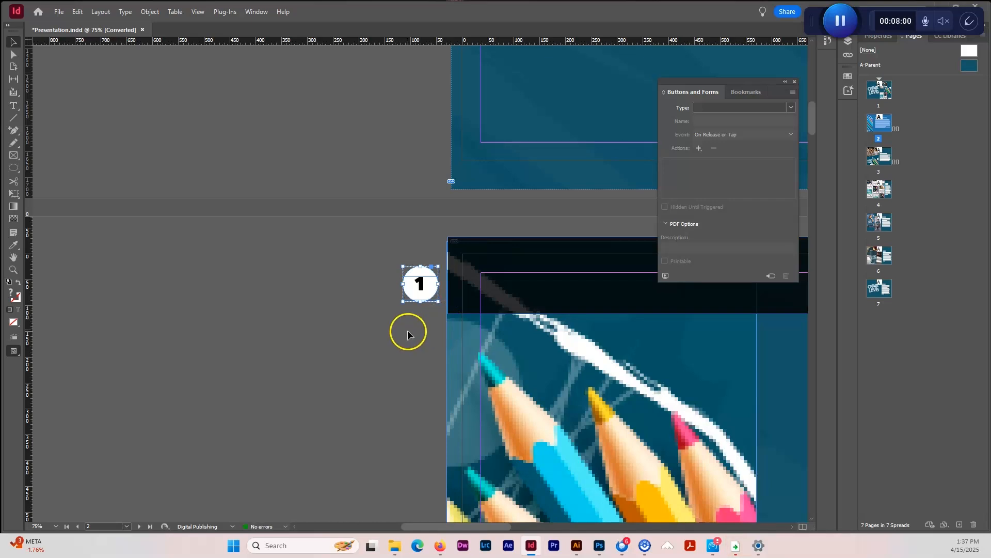
Place the numbered circle at the left margin of page 2's black header bar and convert it to a button
drag(420, 283, 506, 287)
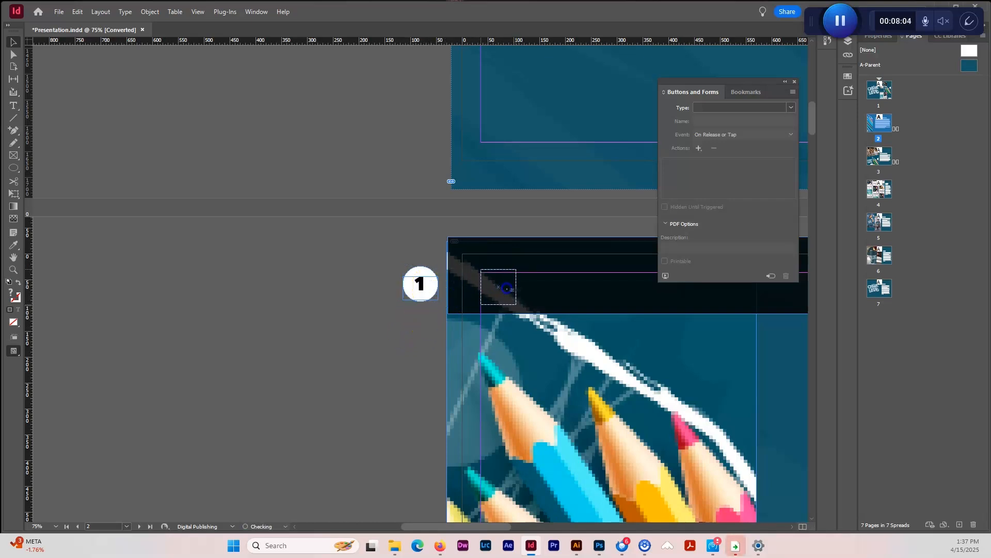
drag(507, 290, 507, 290)
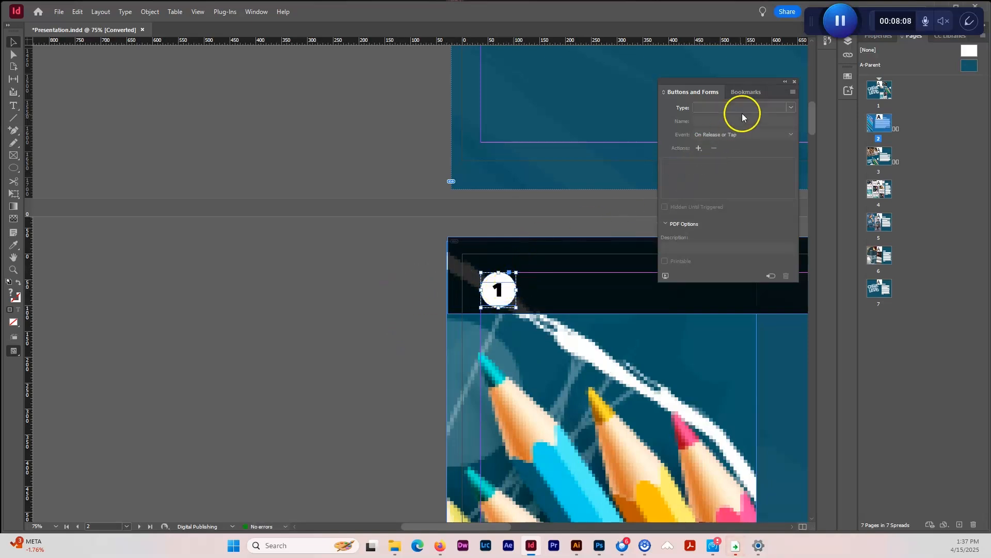
click(790, 107)
click(760, 119)
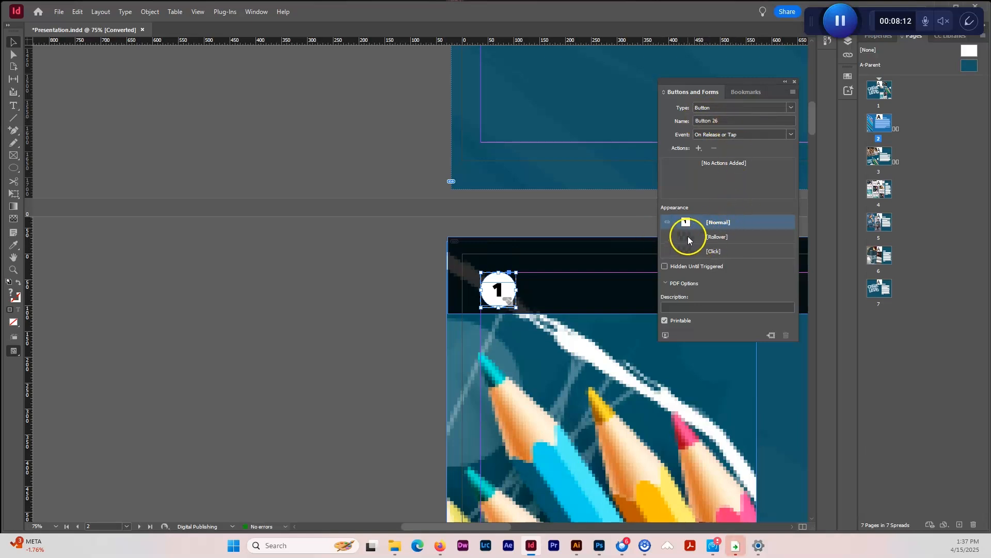
Add a Rollover state to the numbered button and fill its circle with teal #00889c
click(714, 237)
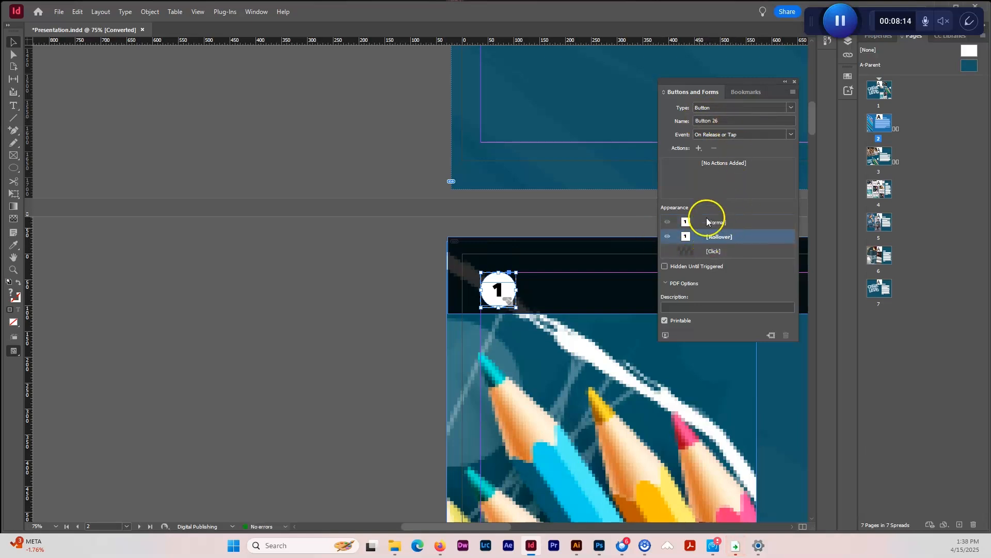
double_click(499, 283)
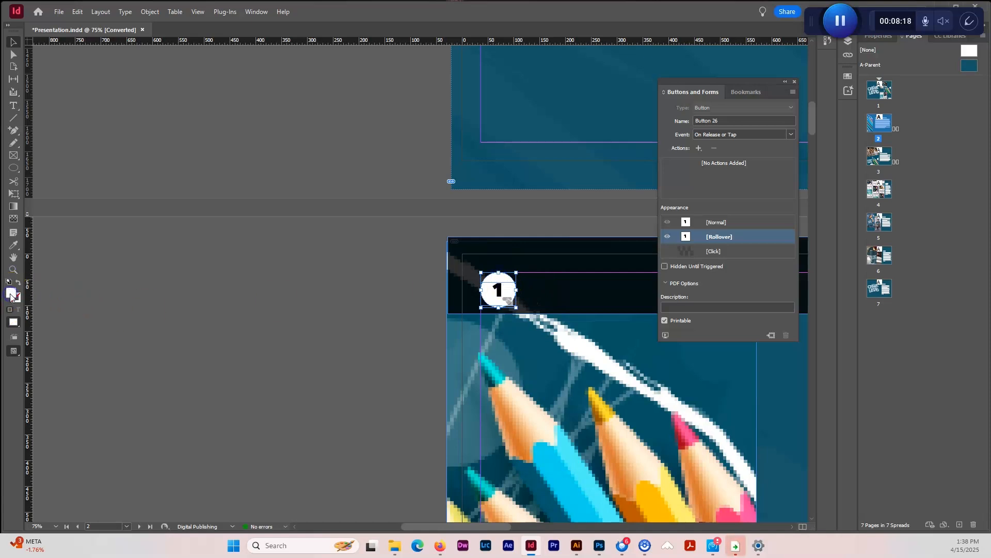
double_click(11, 293)
click(453, 244)
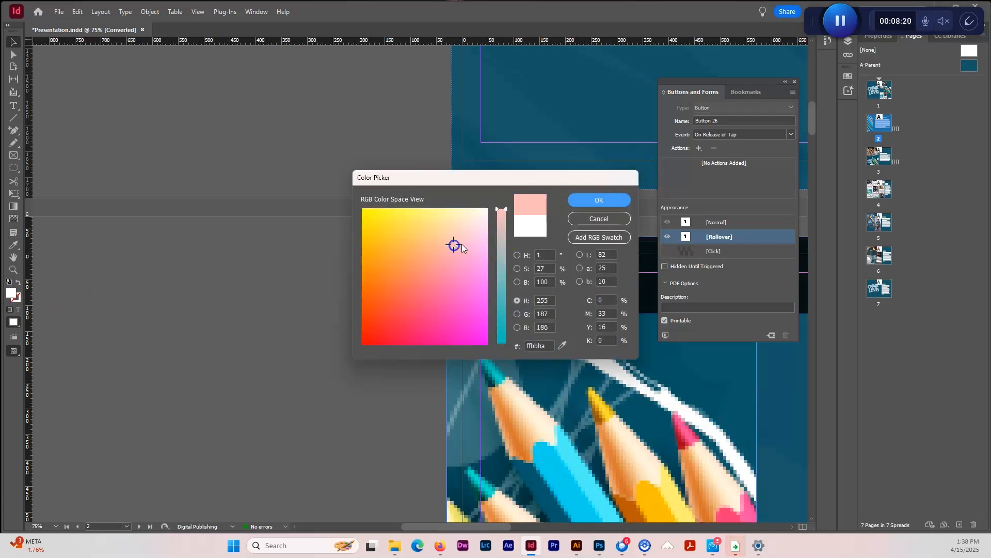
click(500, 345)
drag(403, 312, 438, 272)
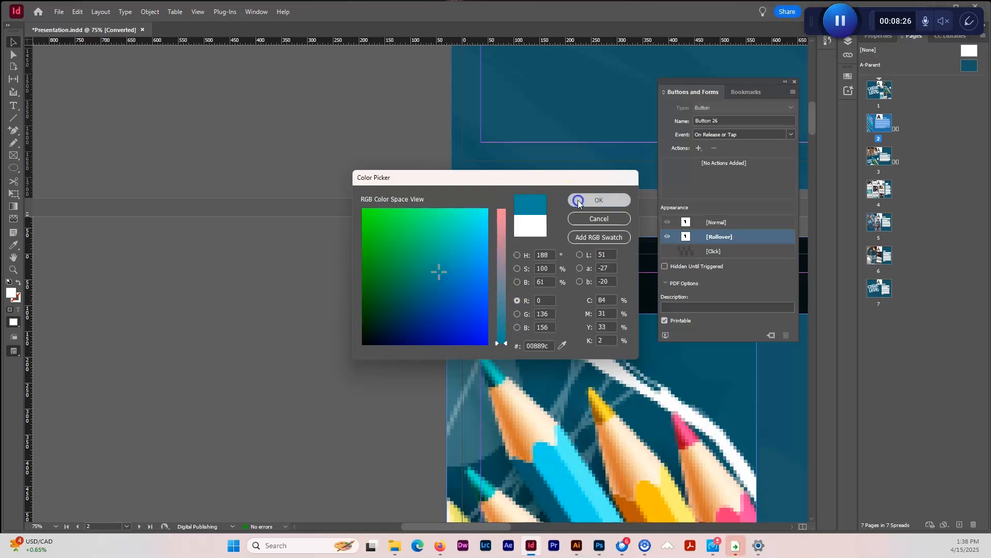
click(577, 200)
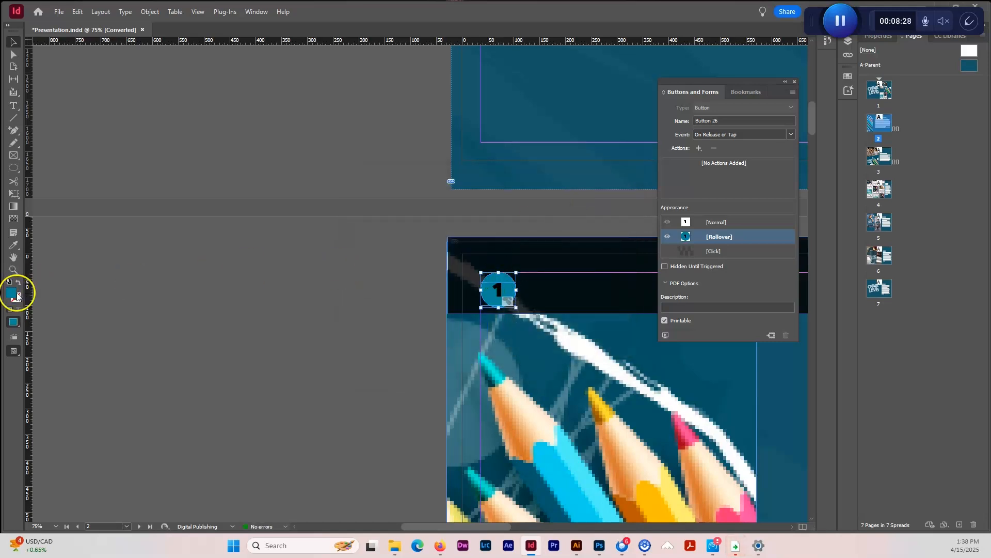
Rename the button as Button 1 and add a Go To Destination action to it
click(733, 120)
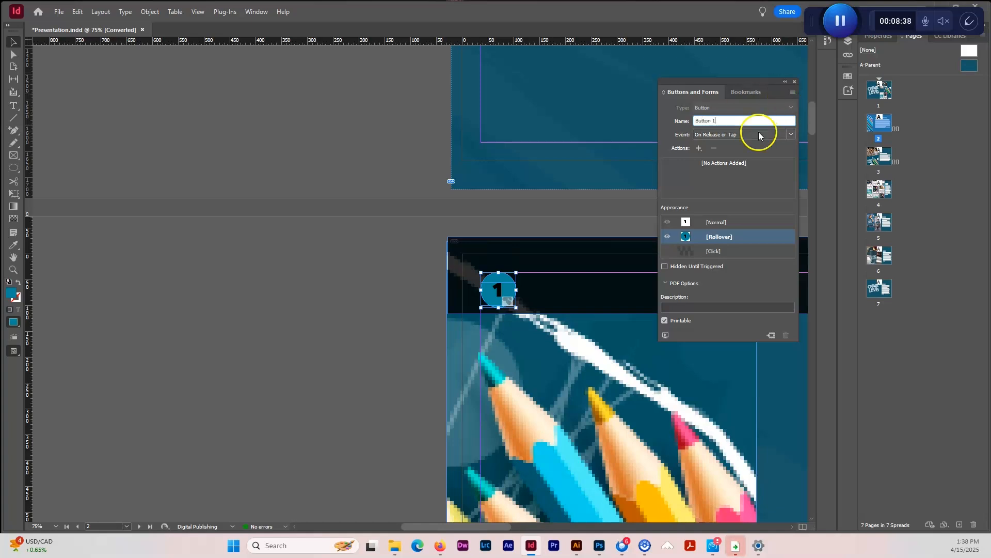
click(699, 148)
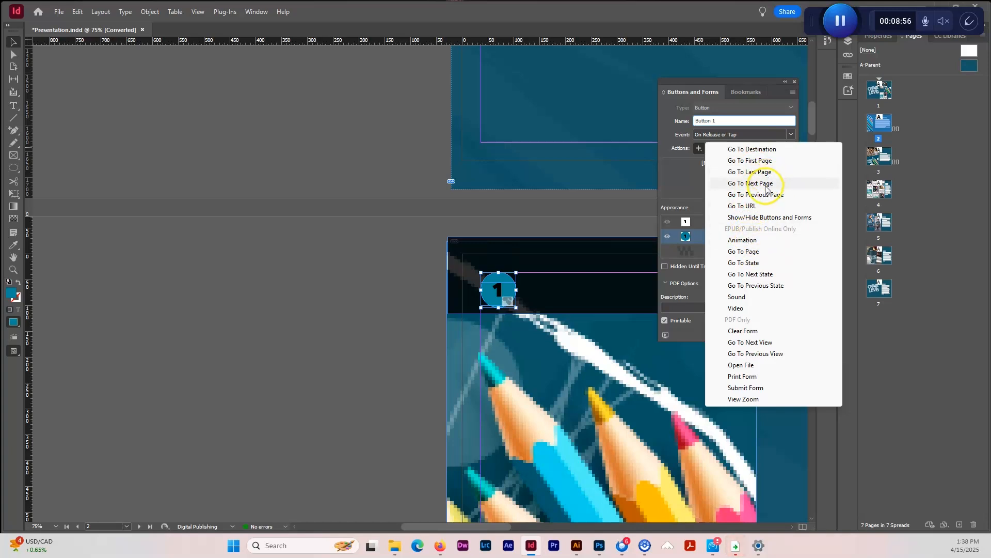
click(756, 149)
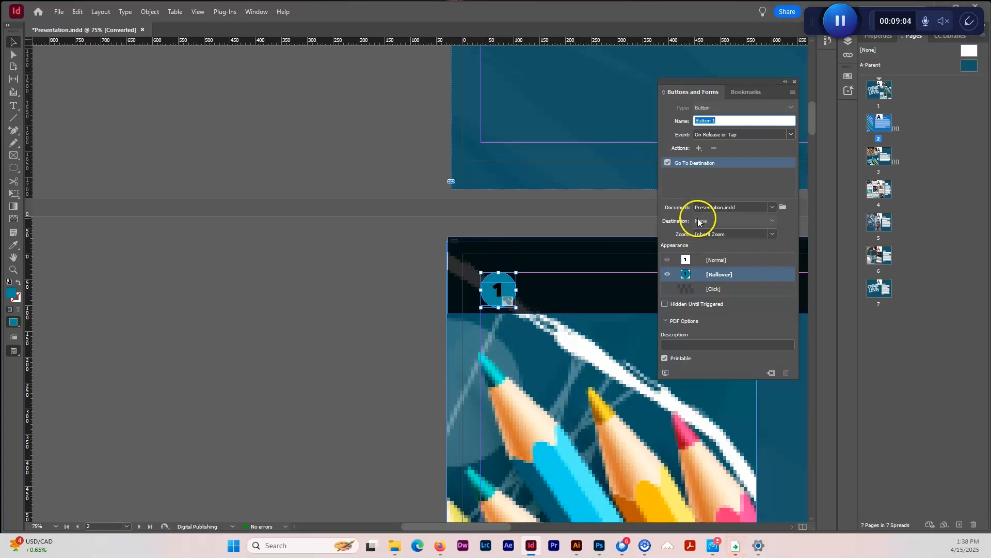
click(14, 42)
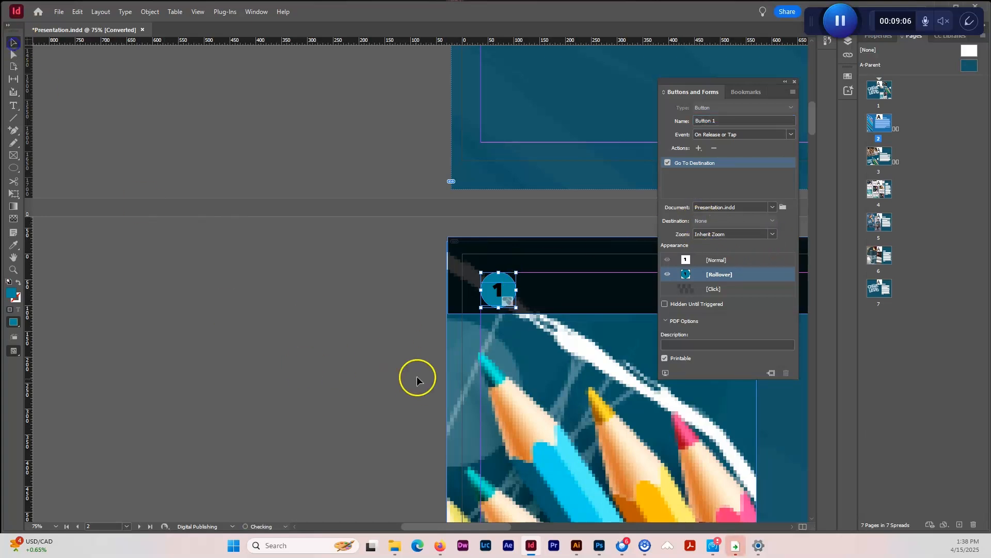
click(409, 354)
Draw a text frame on the pasteboard beside page 2 and enter "Page 2" in it
drag(560, 309, 278, 280)
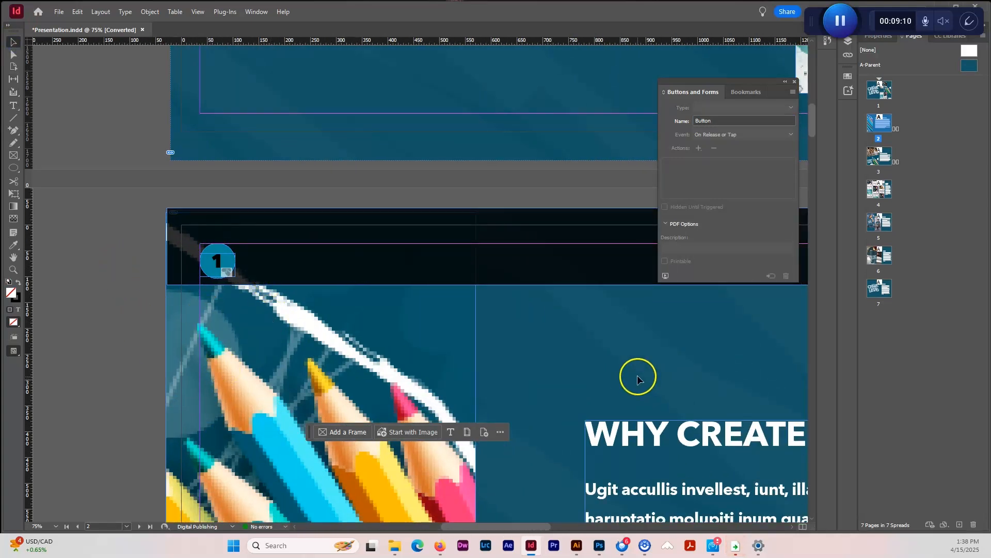
key(ctrl+minus)
key(ctrl+minus)
key(ctrl+minus)
key(ctrl+minus)
key(ctrl+minus)
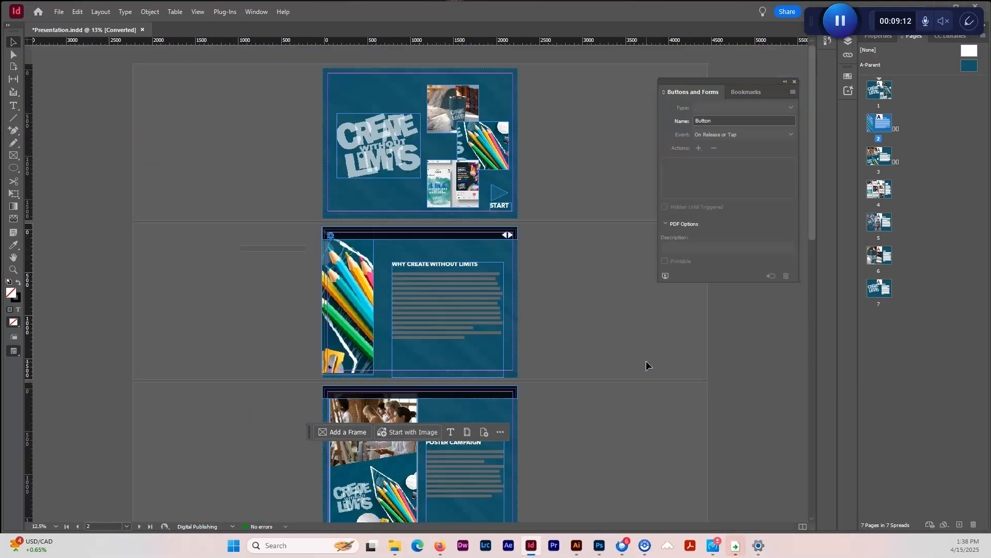
click(13, 105)
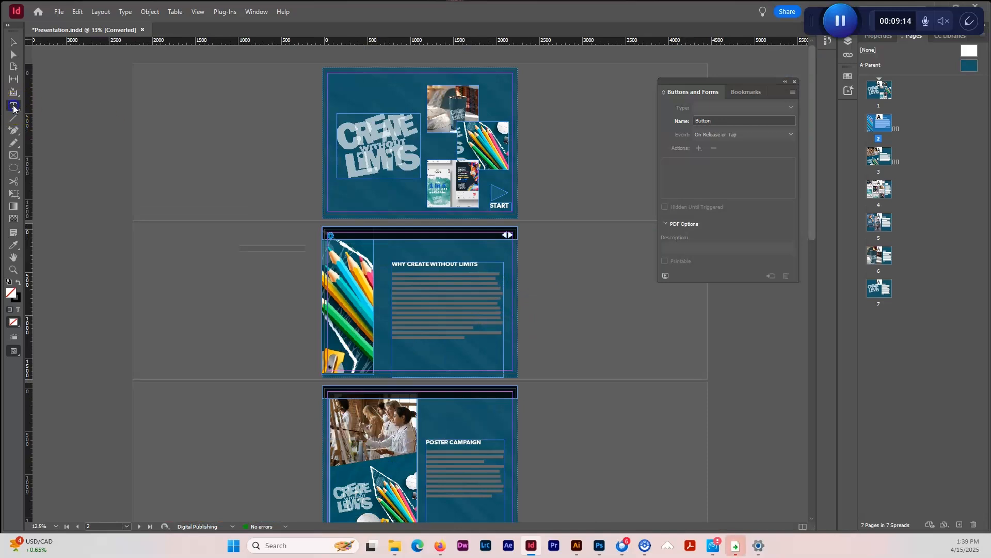
drag(267, 231, 307, 242)
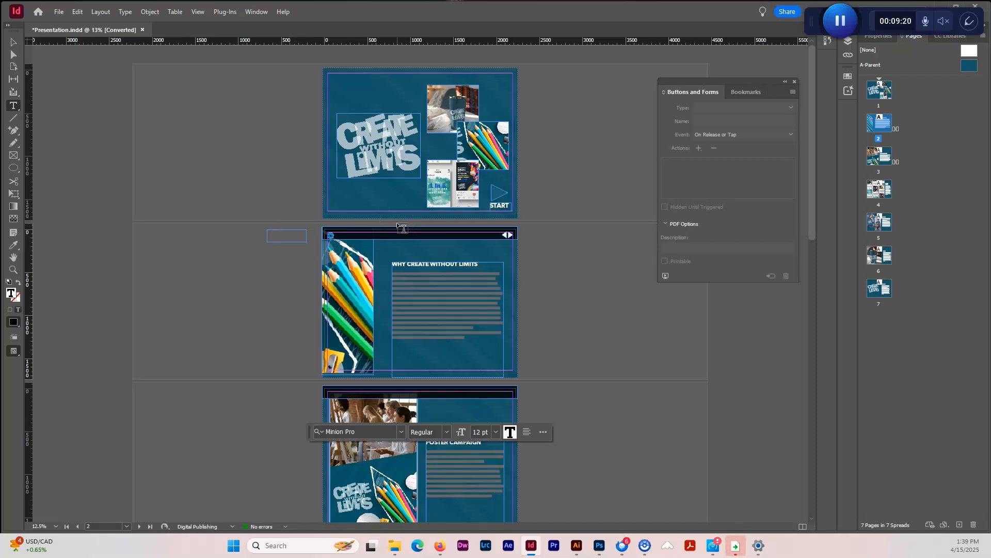
text(H)
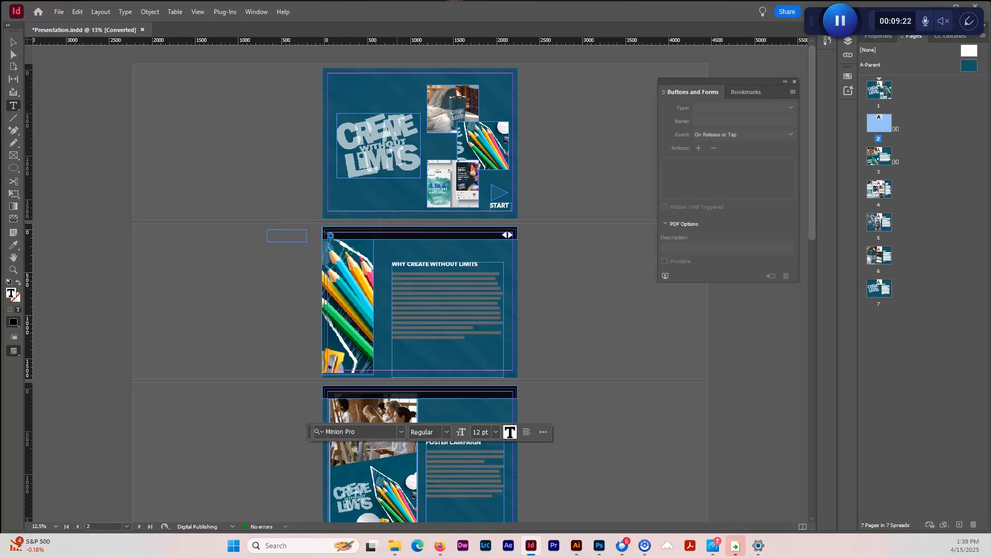
Set the "Page 2" label's font to Avenir Next LT Pro Bold
key(ctrl+a)
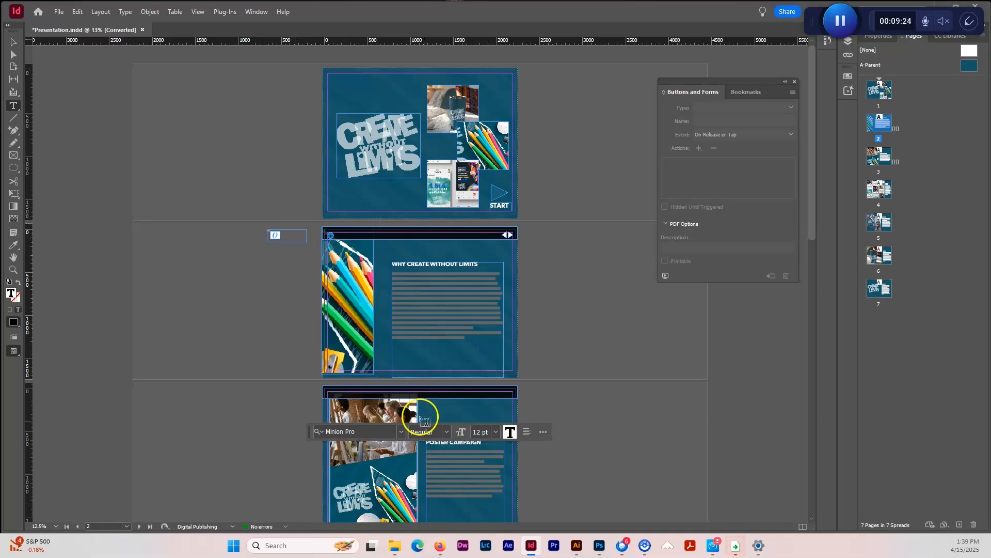
click(400, 433)
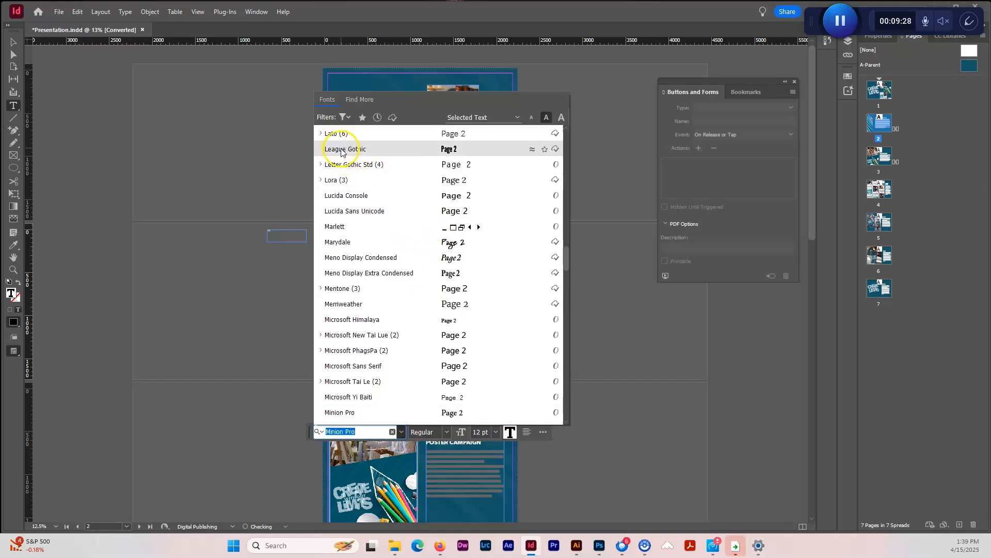
click(327, 76)
drag(277, 233, 244, 225)
click(402, 433)
scroll(406, 247, up, 10)
scroll(405, 243, up, 15)
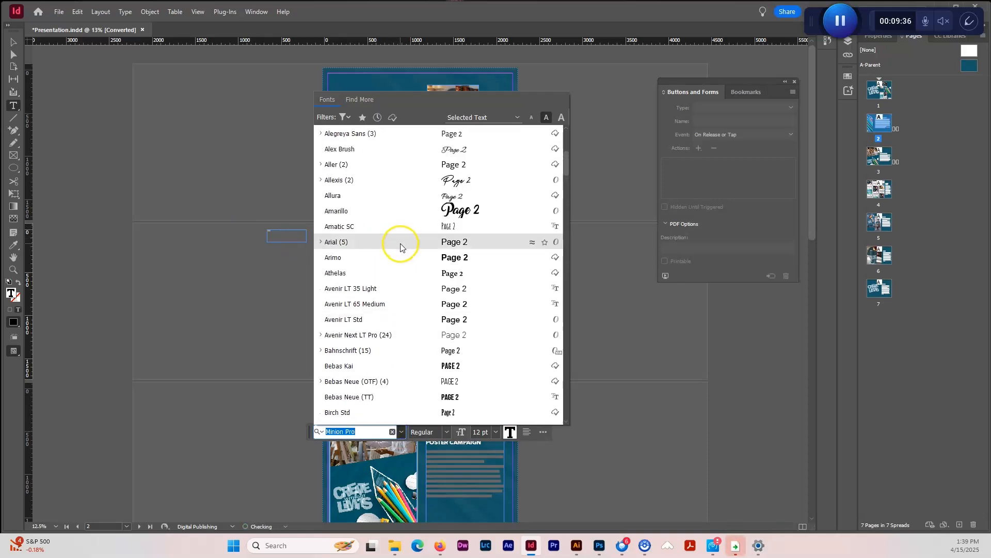
scroll(402, 247, up, 8)
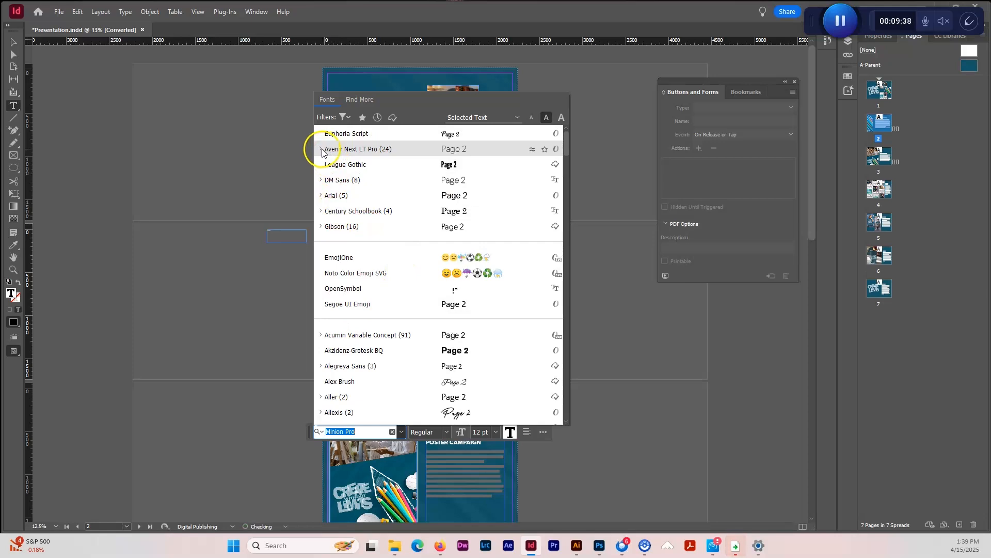
click(321, 150)
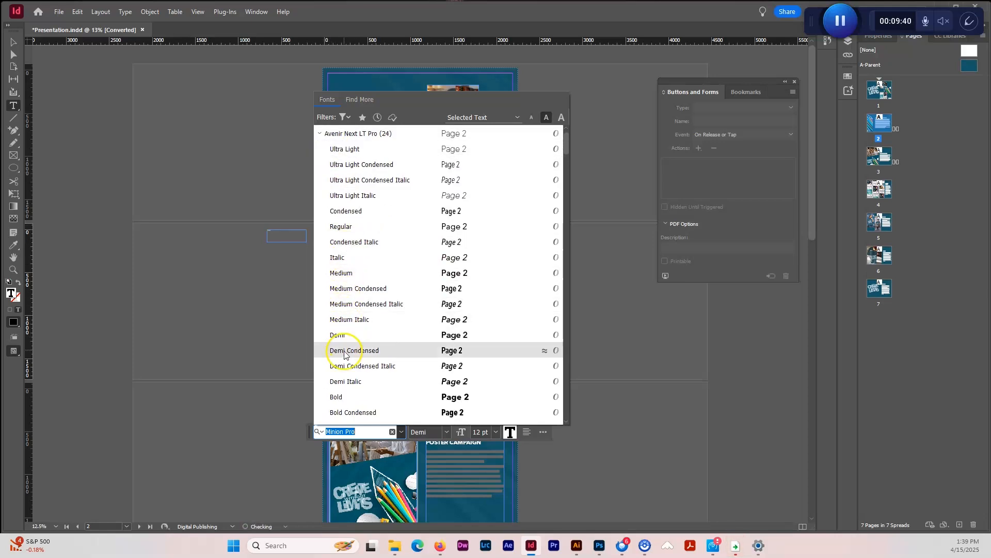
click(340, 397)
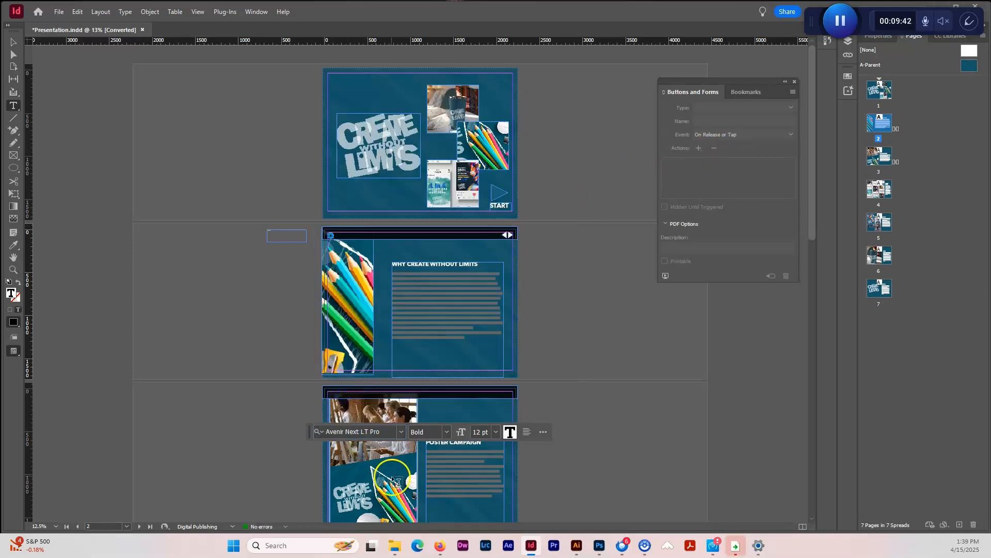
Set the label's text size to 60 pt, narrow its frame and place it against page 2's outer edge
click(495, 433)
click(489, 409)
click(250, 177)
click(13, 42)
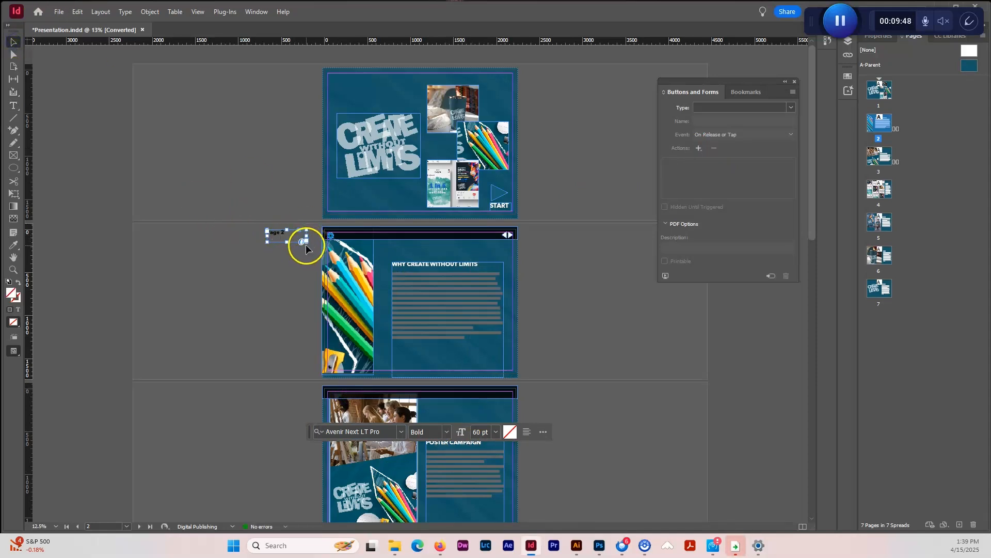
mouse_move(307, 236)
mouse_down()
mouse_move(292, 237)
mouse_move(306, 236)
mouse_up()
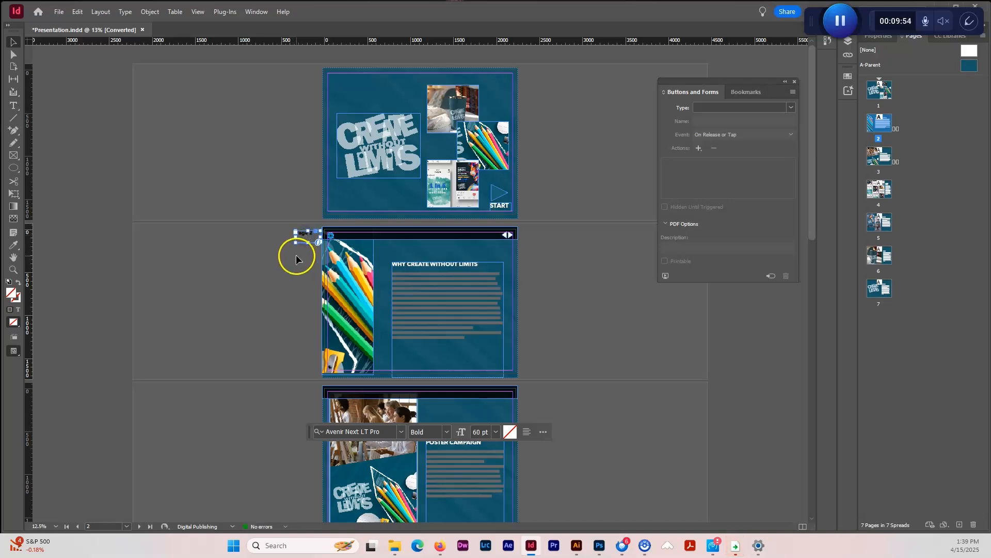
Bring up the document's bookmarks and check the available bookmark commands
click(256, 12)
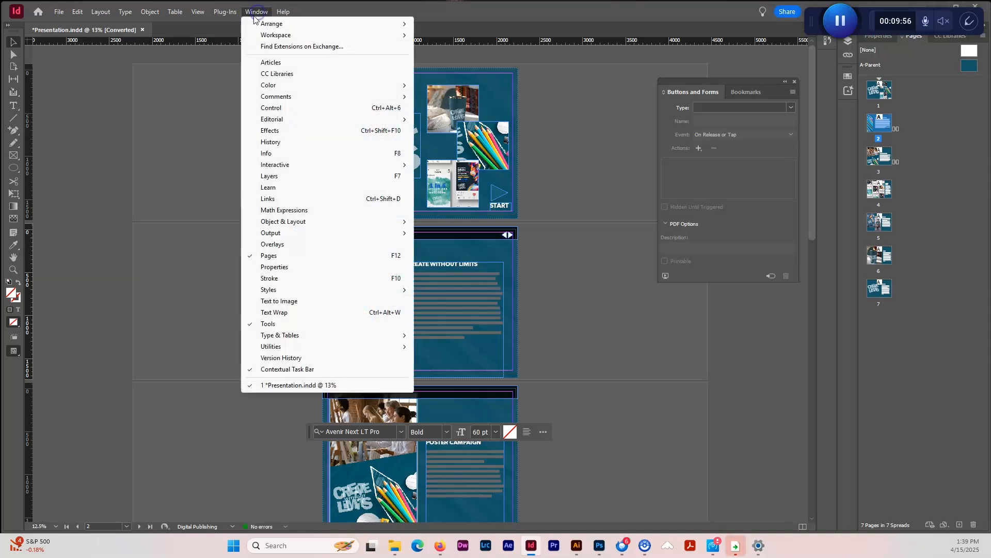
mouse_move(289, 165)
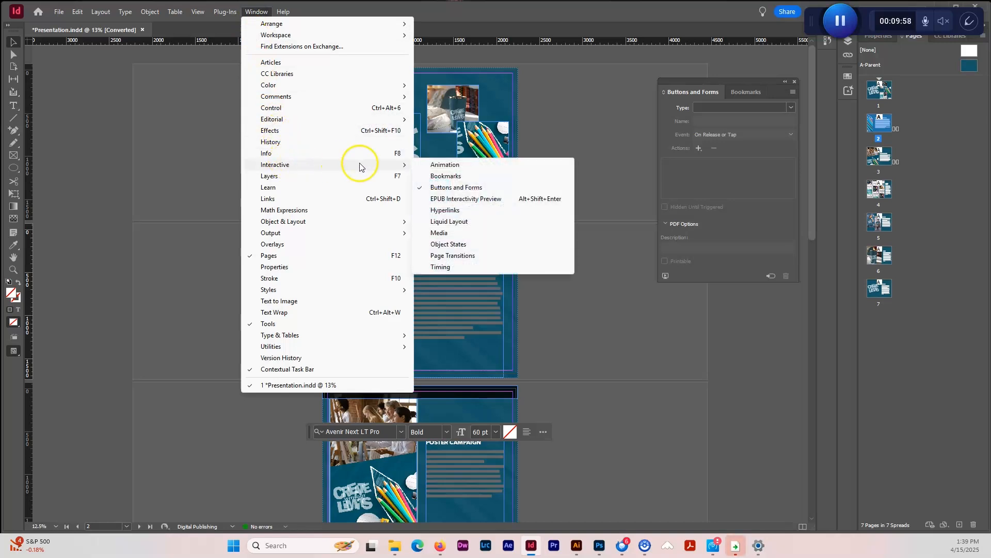
click(461, 177)
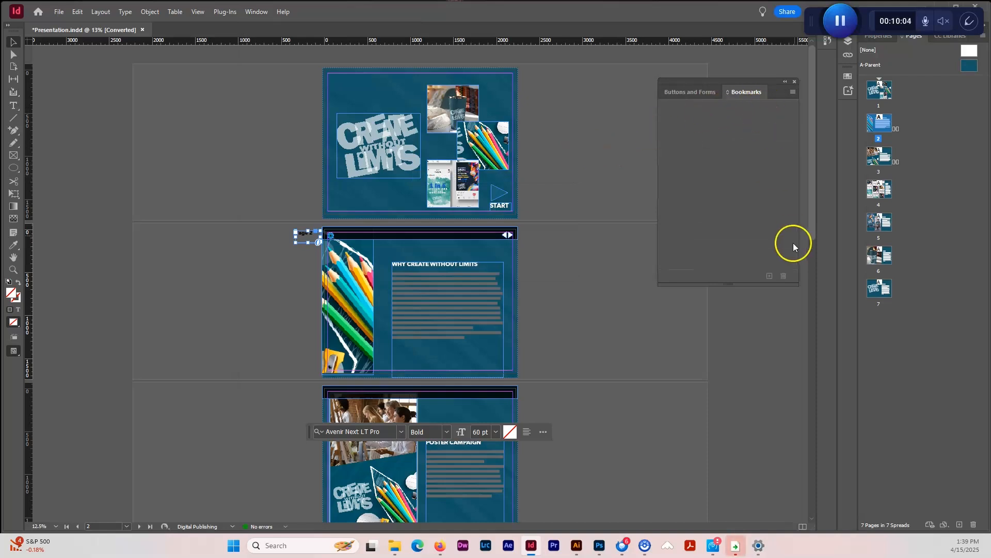
drag(304, 240, 770, 277)
click(793, 93)
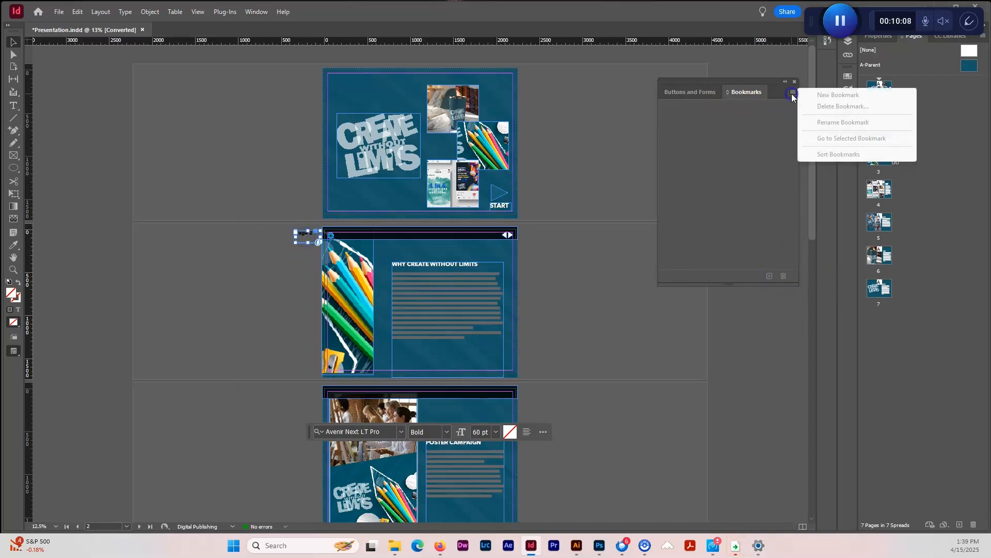
Move the "Page 2" label below the black header bar so its frame slightly overlaps page 2's edge
click(14, 44)
click(237, 218)
drag(309, 235, 317, 255)
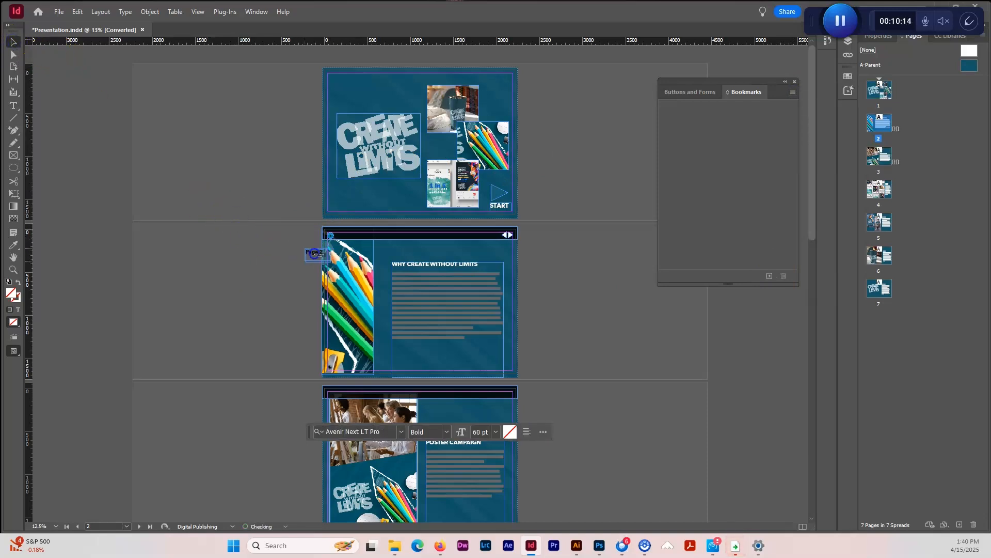
drag(312, 252, 309, 253)
Create a bookmark for the selected label and name it Page 2
click(770, 275)
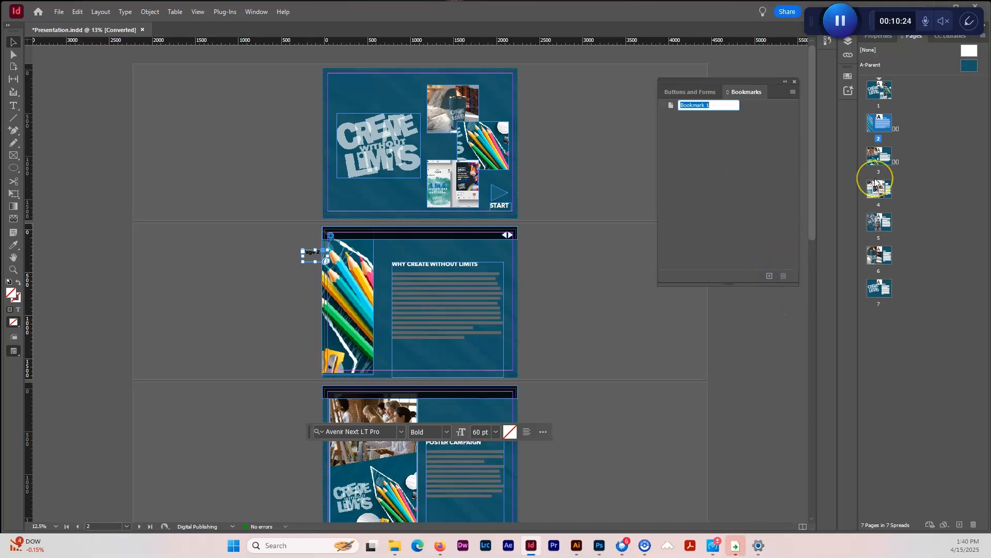
text(P)
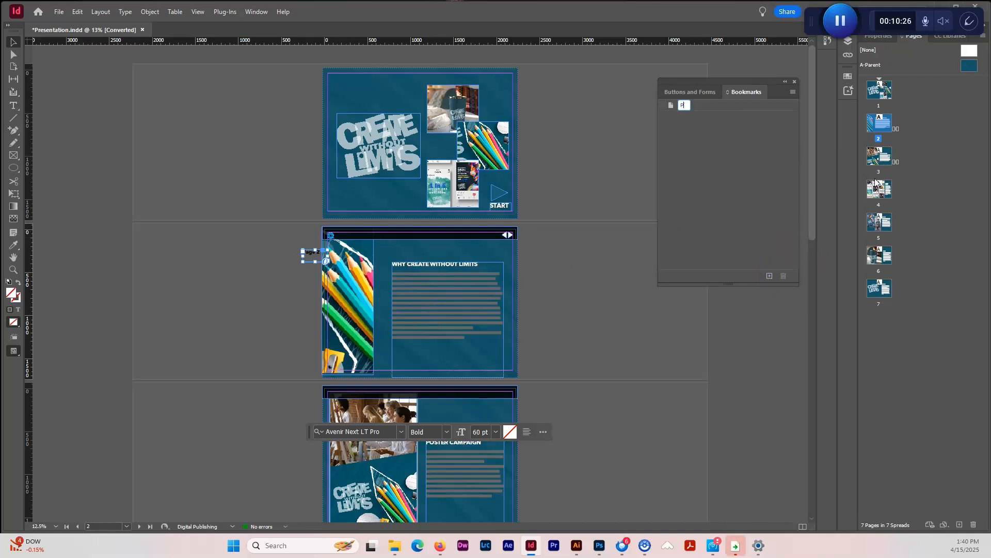
text(age 2)
Duplicate the "Page 2" label and place the copy overlapping page 1's upper outer edge
click(316, 256)
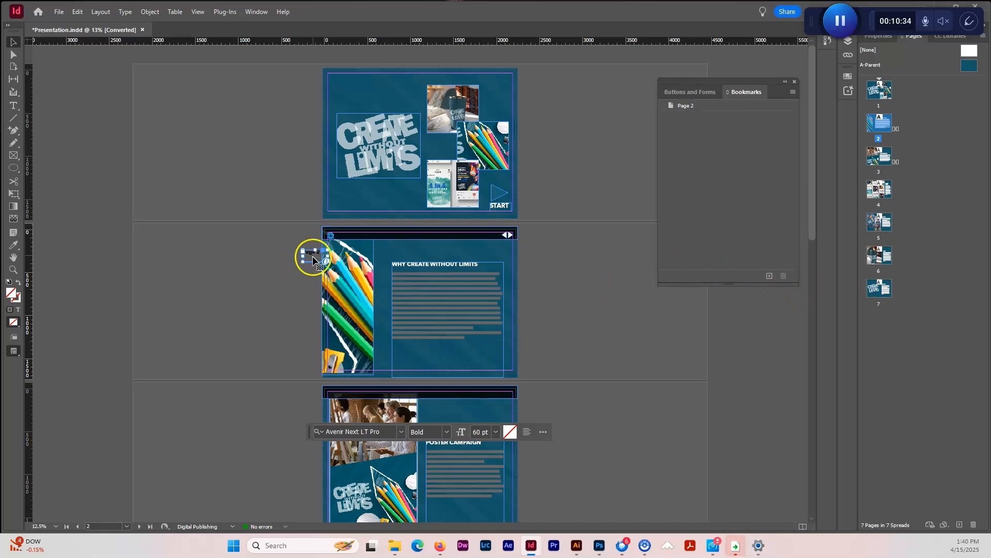
key(ctrl+c)
key(ctrl+v)
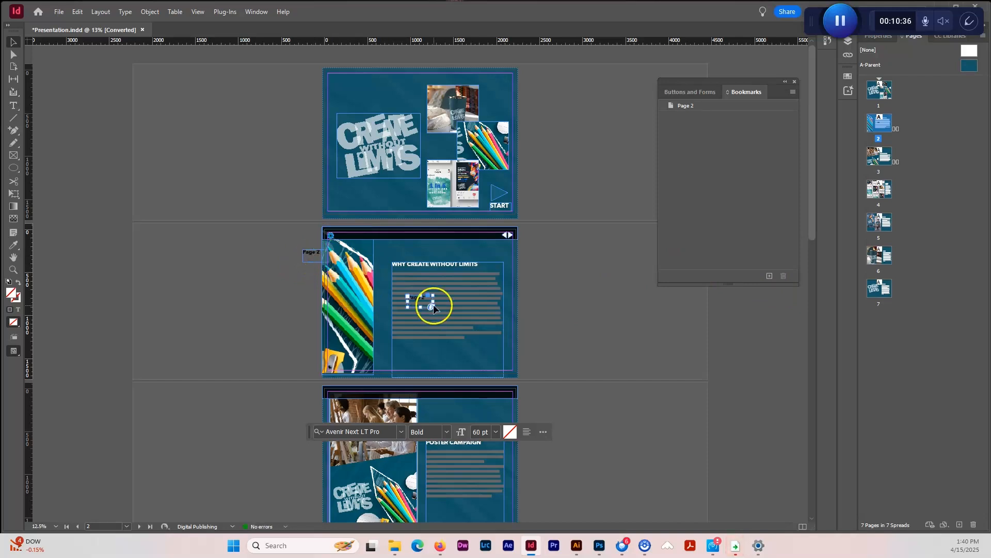
drag(425, 305, 320, 84)
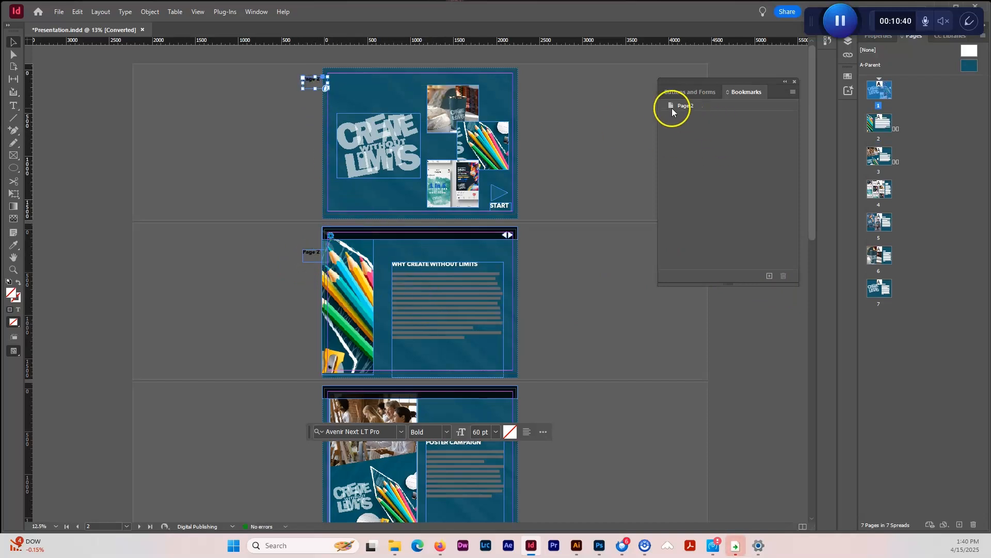
Select the Page 2 bookmark and its label, and undo both the duplicated label and the bookmark
click(686, 106)
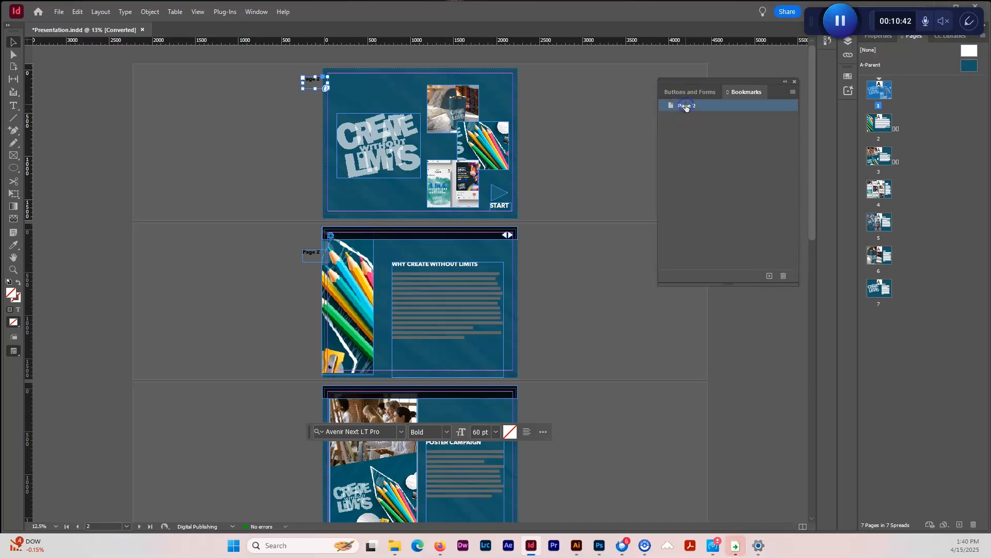
click(310, 255)
click(312, 79)
key(ctrl+x)
click(283, 290)
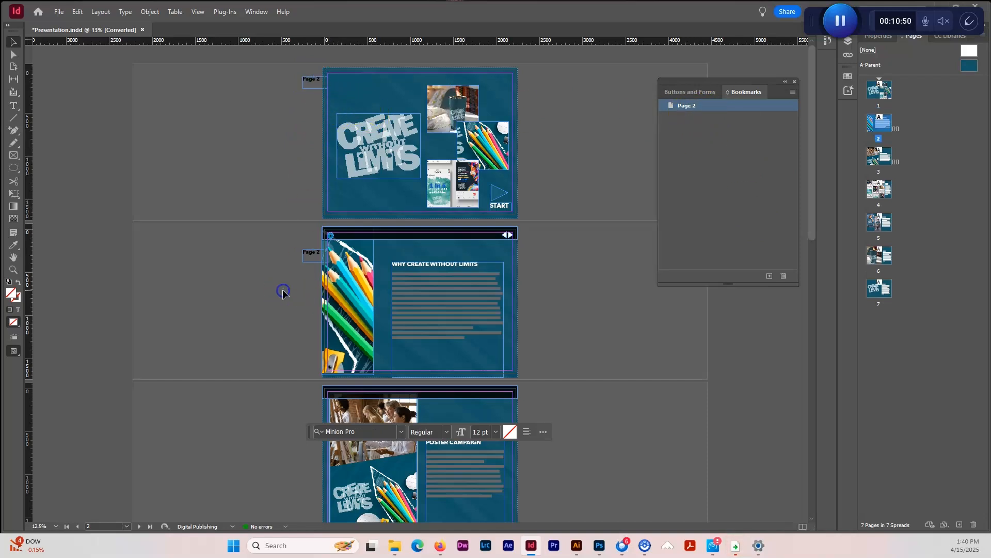
key(ctrl+v)
key(ctrl+z)
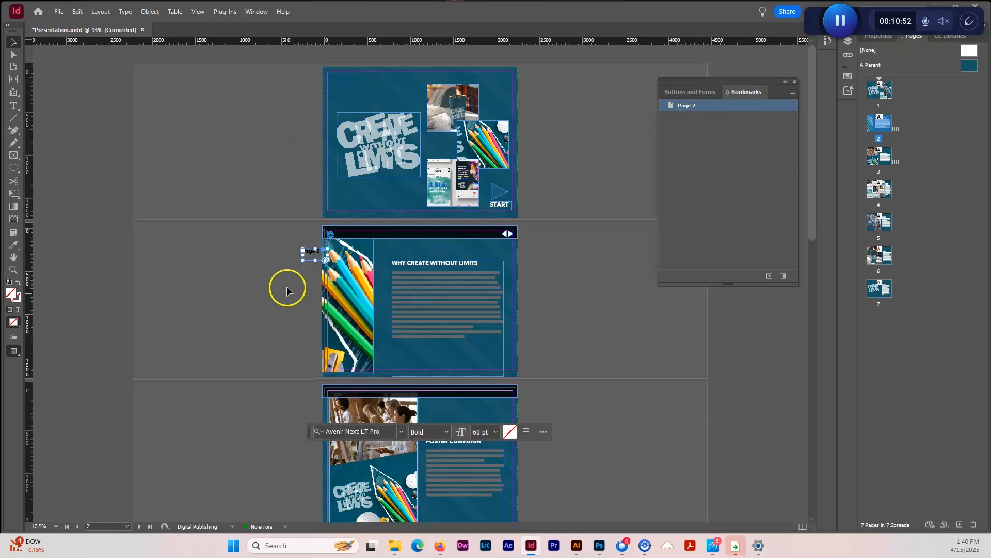
key(ctrl+z)
Paste two copies of the "Page 2" label and place them overlapping the outer edges of pages 1 and 3
click(303, 281)
click(312, 251)
key(ctrl+v)
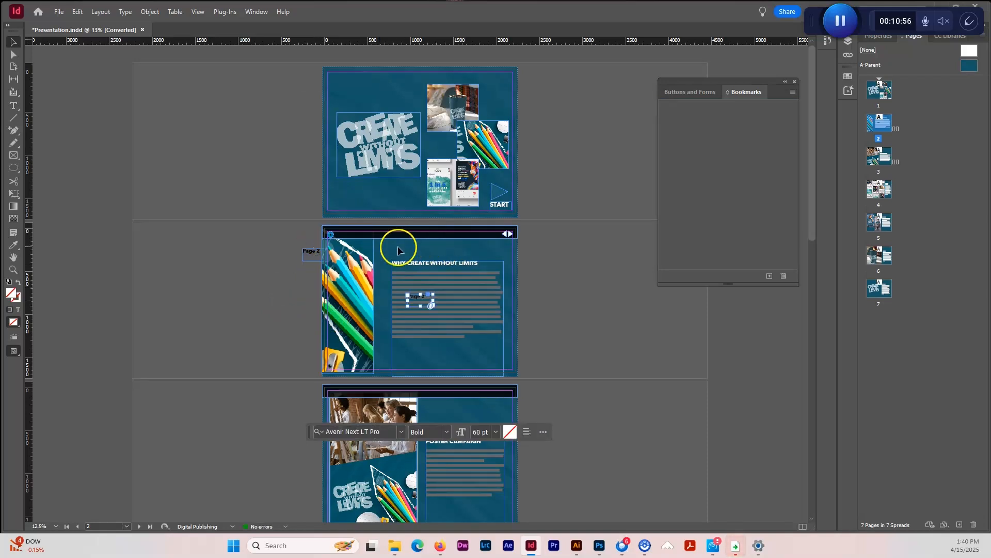
drag(416, 298, 314, 83)
key(ctrl+v)
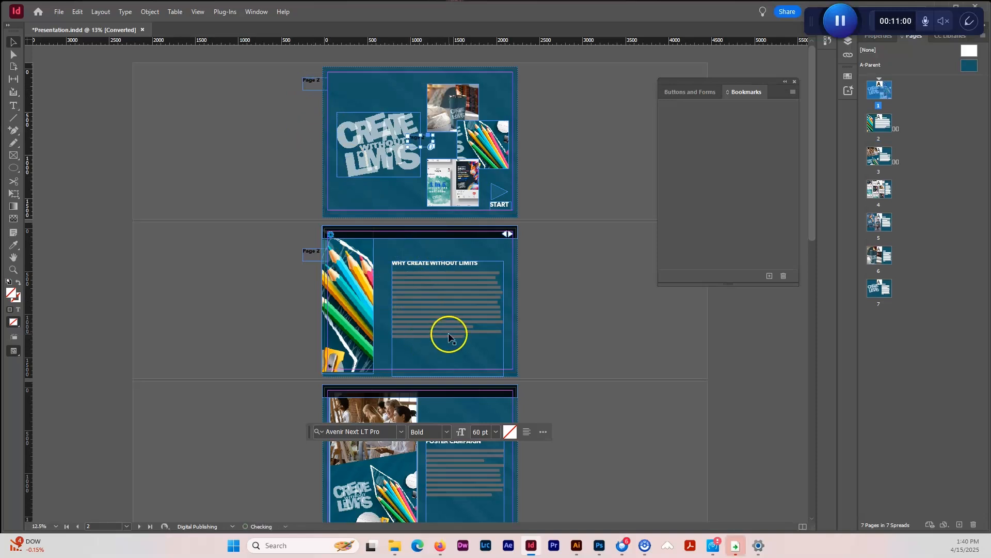
drag(414, 139, 308, 409)
Paste label copies for the Social Media and Apparel pages and place them overlapping the outer edges of pages 4 and 5
scroll(306, 407, down, 5)
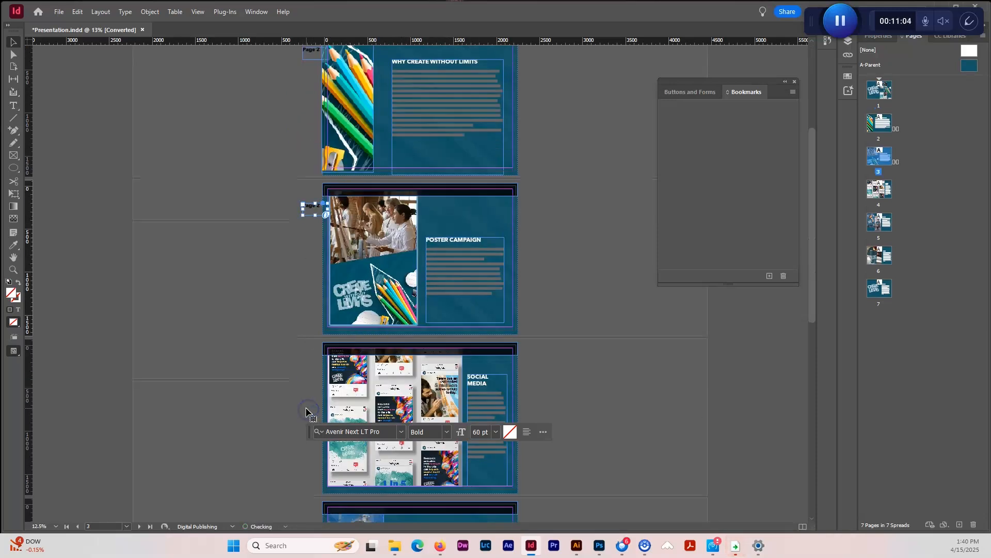
click(302, 330)
key(ctrl+v)
drag(419, 383, 312, 325)
scroll(288, 394, down, 5)
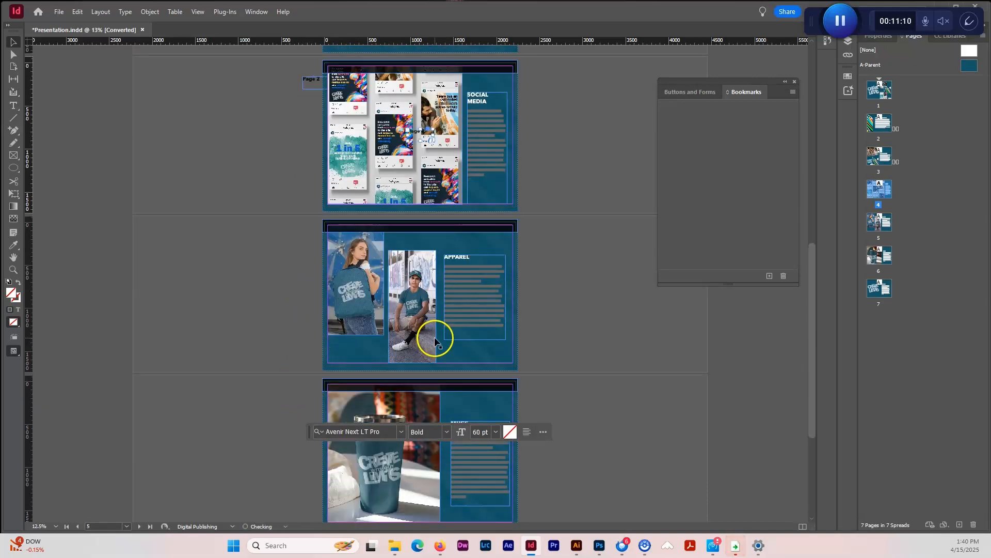
drag(421, 133, 316, 247)
Paste label copies for the Mugs and Synopsis pages and place them overlapping the outer edges of pages 6 and 7
scroll(309, 264, down, 5)
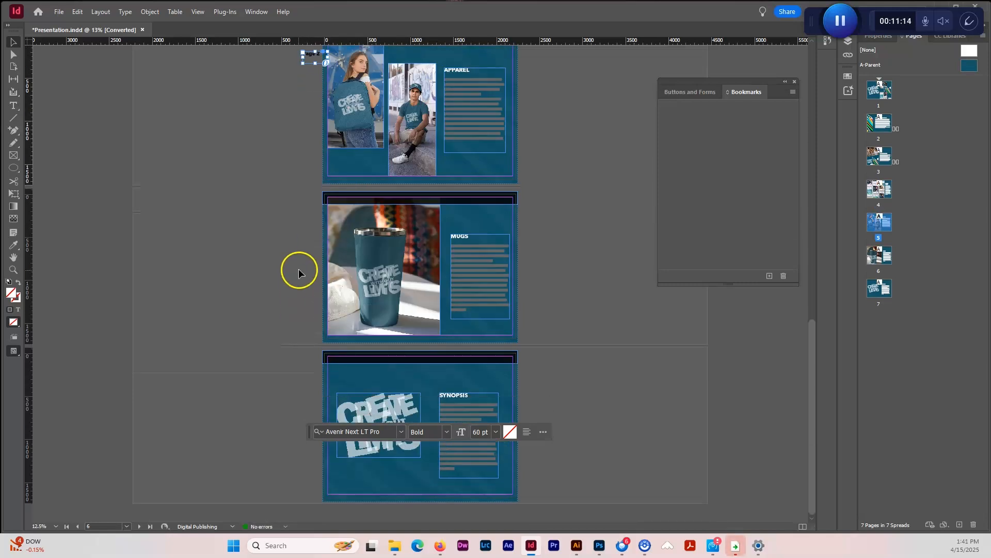
key(ctrl+v)
drag(427, 267, 317, 215)
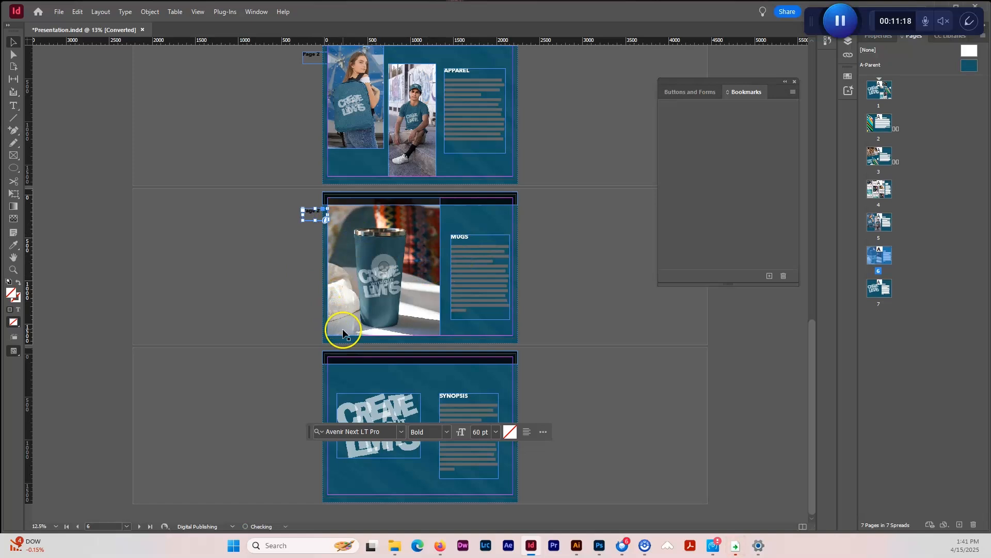
click(316, 374)
key(ctrl+v)
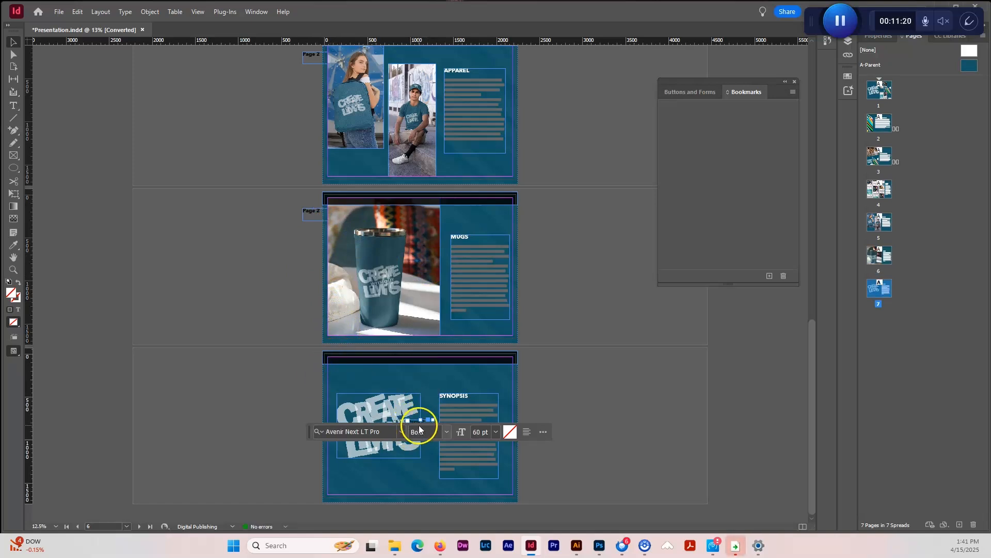
drag(416, 419, 332, 383)
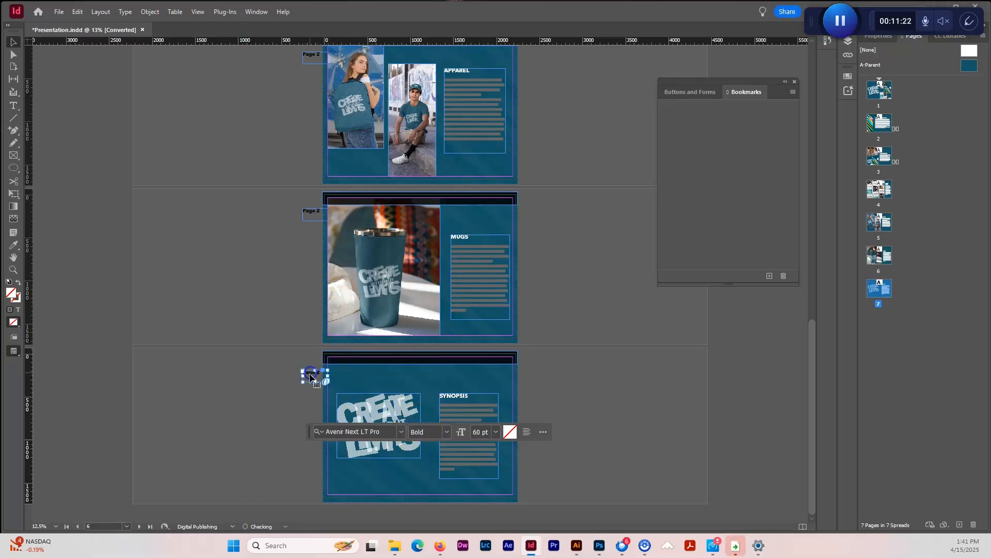
Change the page labels beside the Synopsis and Mugs pages to "Page 7" and "Page 6"
double_click(317, 372)
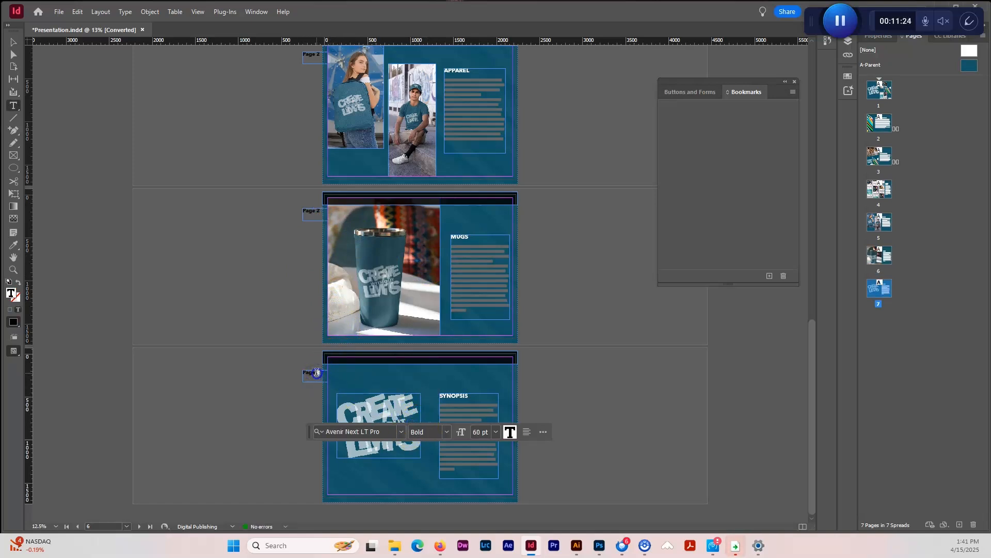
double_click(317, 372)
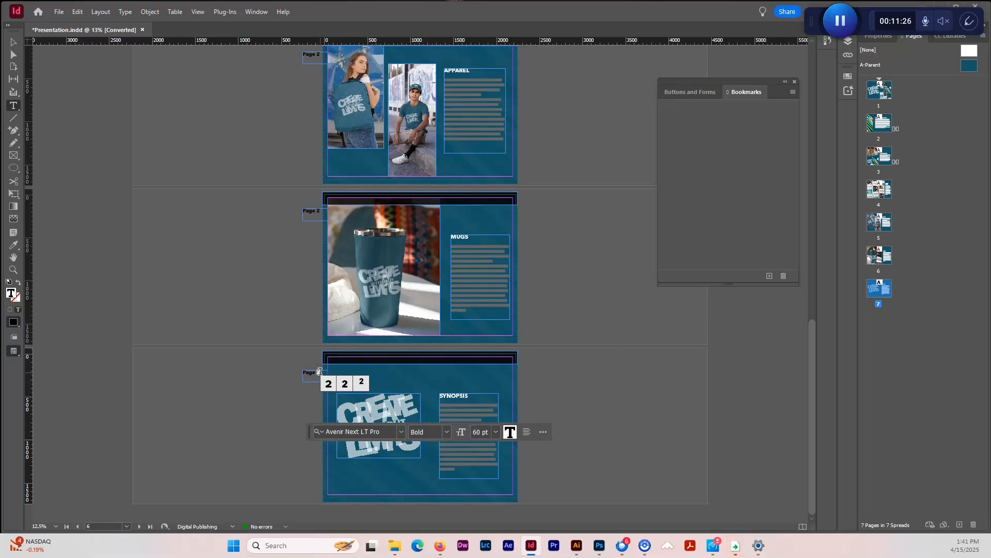
text(7)
click(315, 211)
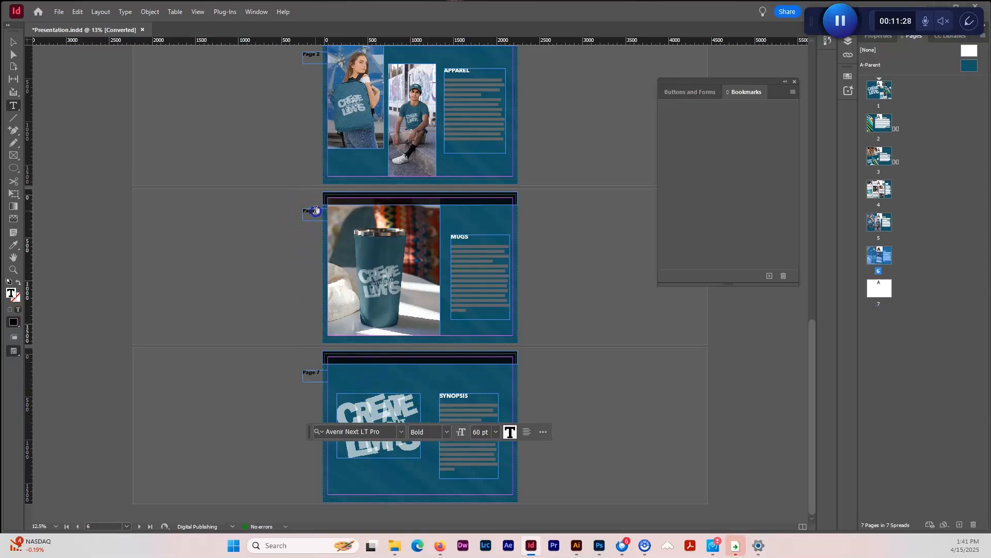
double_click(317, 210)
text(6)
Change the page labels beside the Apparel and Social Media pages to "Page 5" and "Page 4"
scroll(310, 171, up, 3)
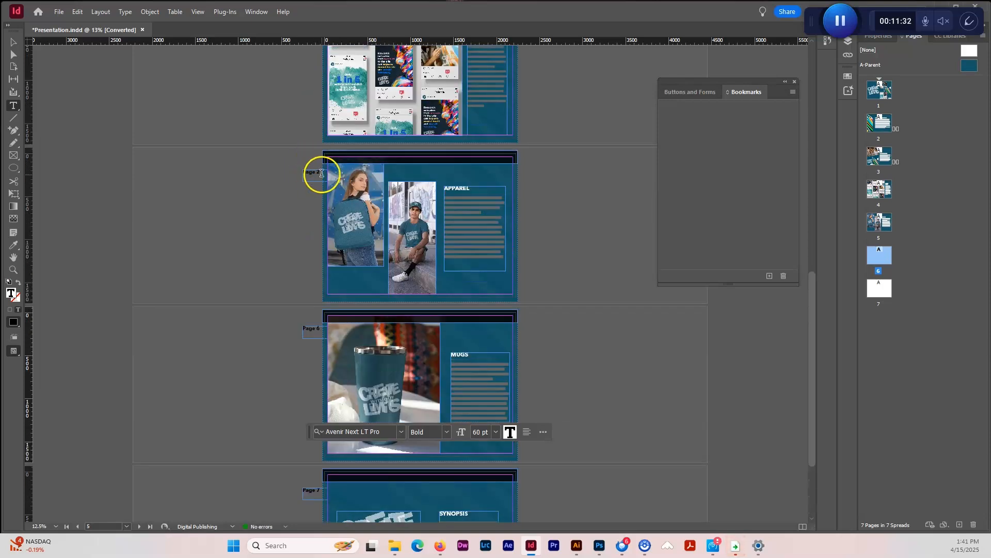
click(320, 173)
double_click(318, 172)
text(5)
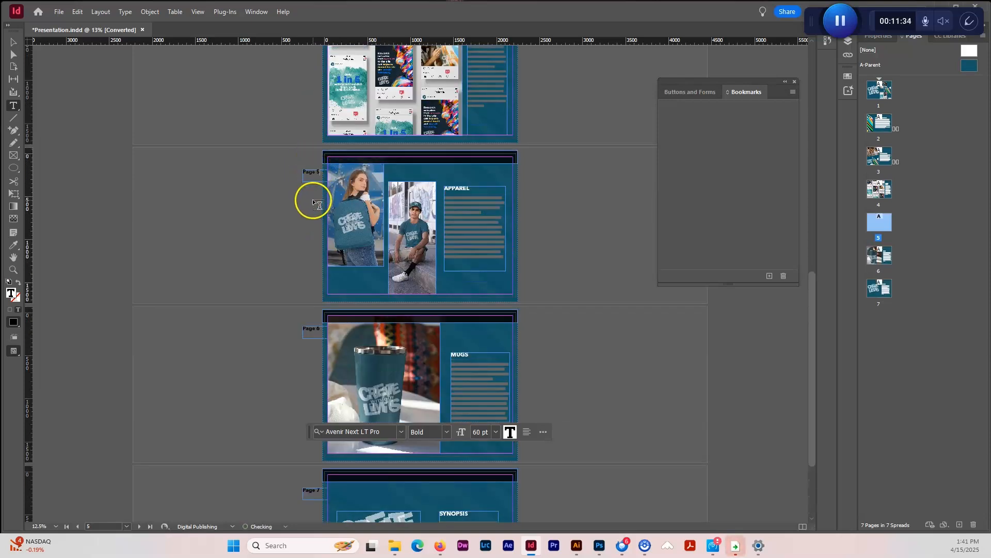
scroll(310, 199, up, 3)
click(320, 212)
double_click(318, 208)
text(4)
Change the labels beside the Poster Campaign page and the opening cover page to "Page 3" and "Page 1"
scroll(312, 227, up, 3)
click(320, 246)
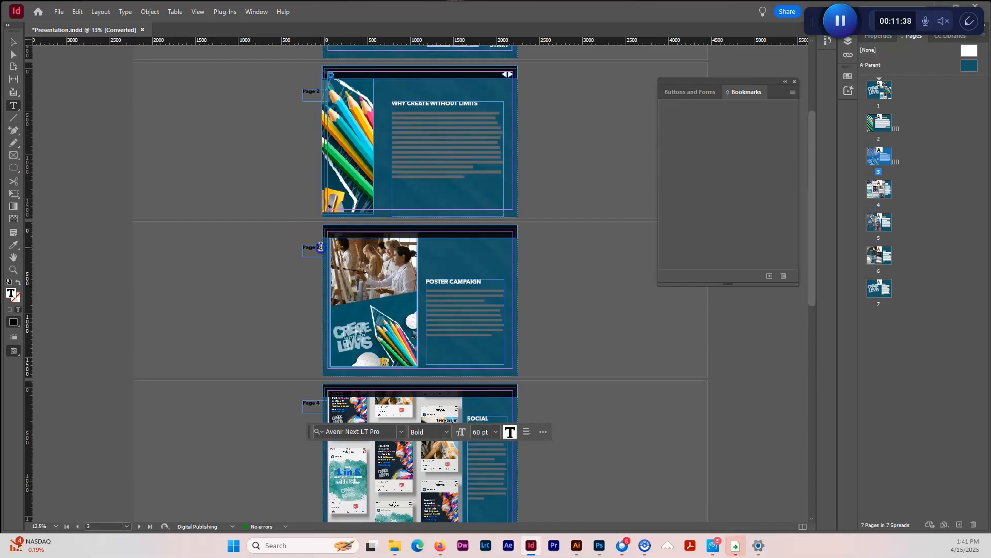
double_click(317, 247)
text(3)
scroll(306, 279, up, 3)
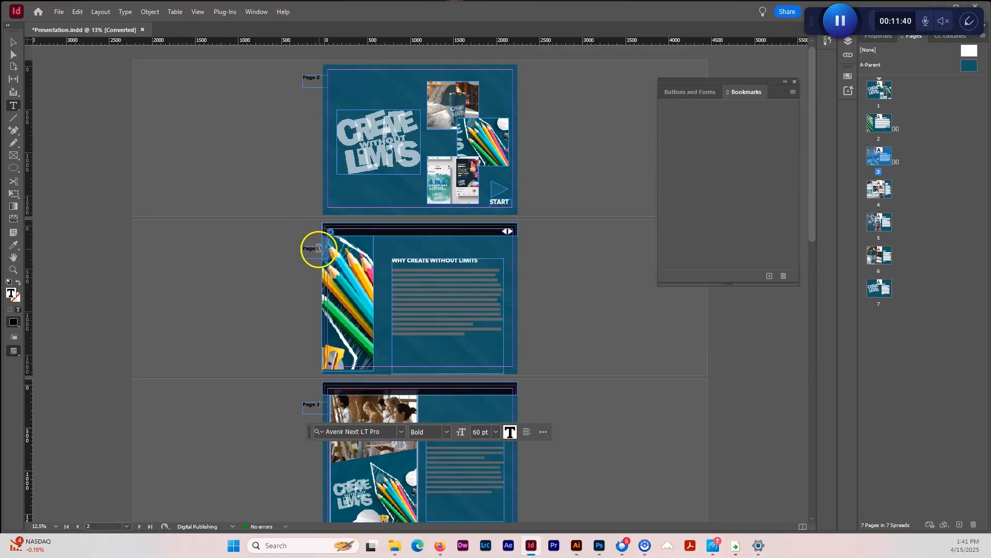
double_click(319, 78)
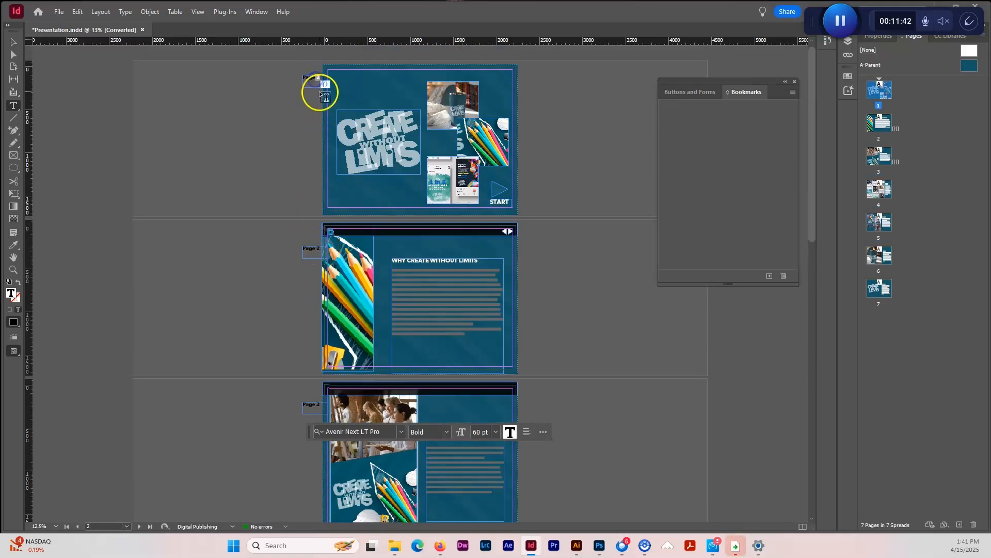
text(1)
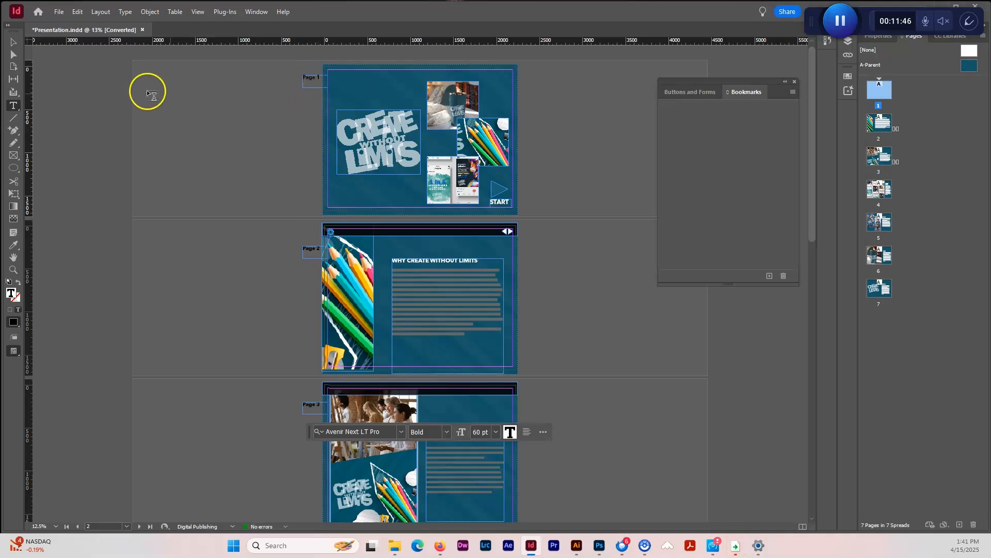
Create a bookmark from the cover page's label frame and name it "Page1"
click(13, 42)
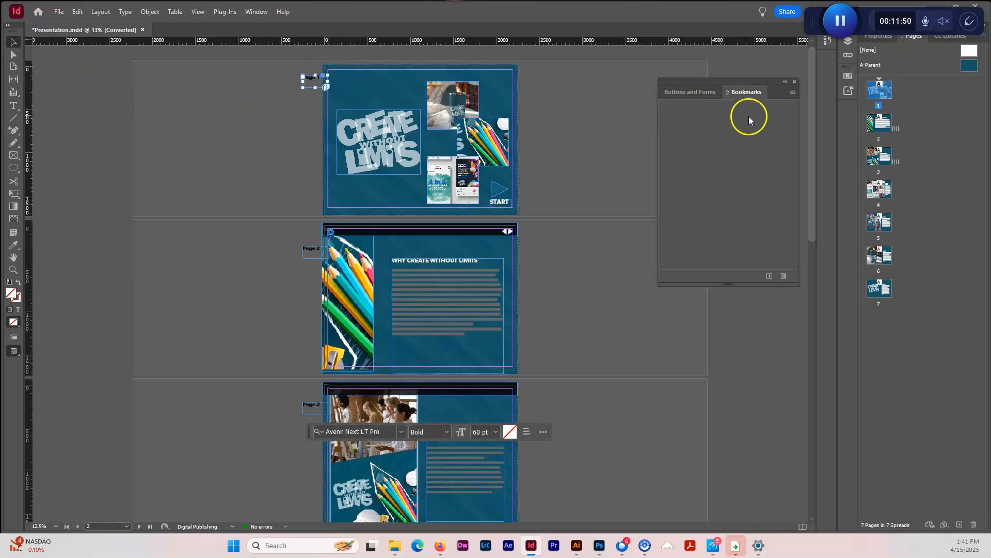
click(770, 275)
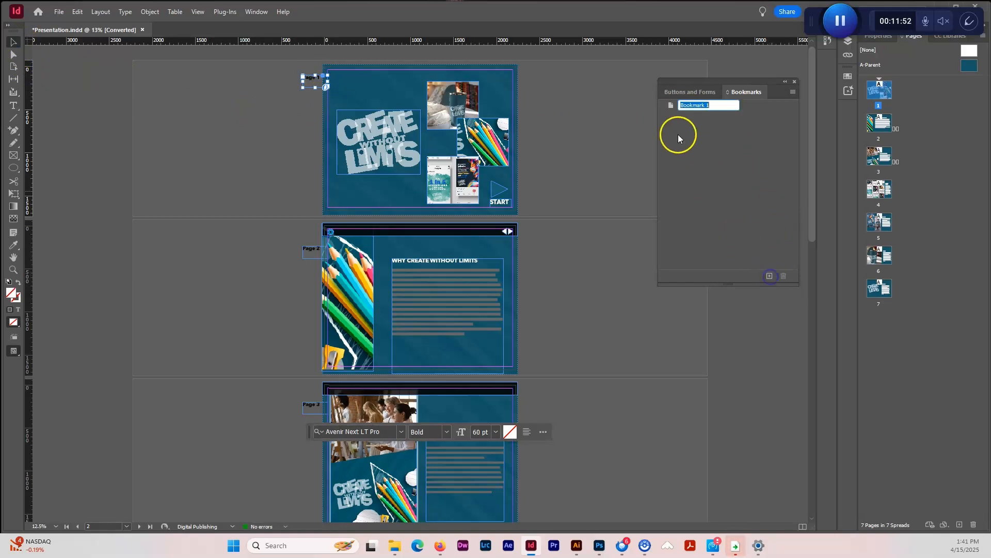
text(Paage 1)
key(BackSpace)
key(BackSpace)
key(BackSpace)
key(BackSpace)
key(BackSpace)
text(ge1)
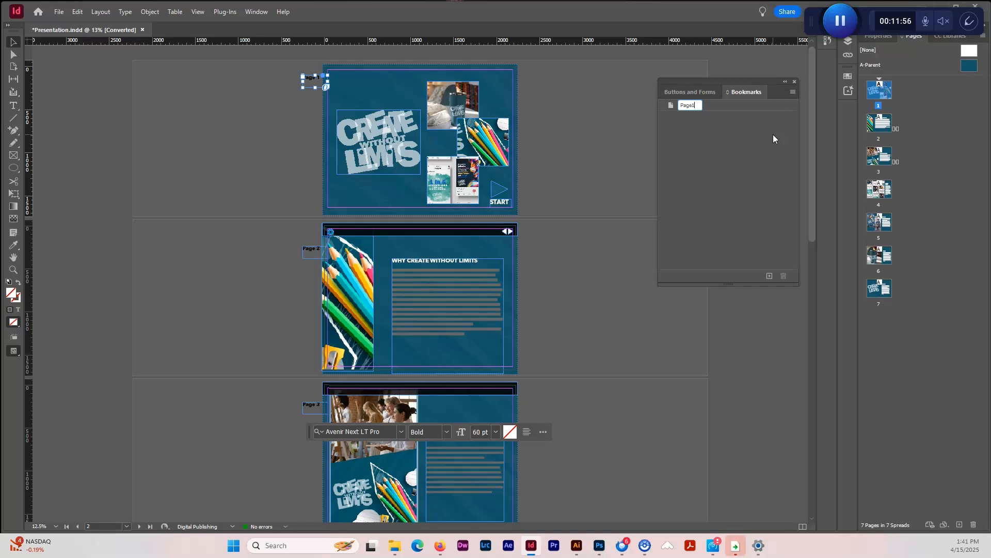
Create bookmarks named "Page 2" and "Page 3" from the label frames beside the second and third pages
click(310, 251)
click(769, 275)
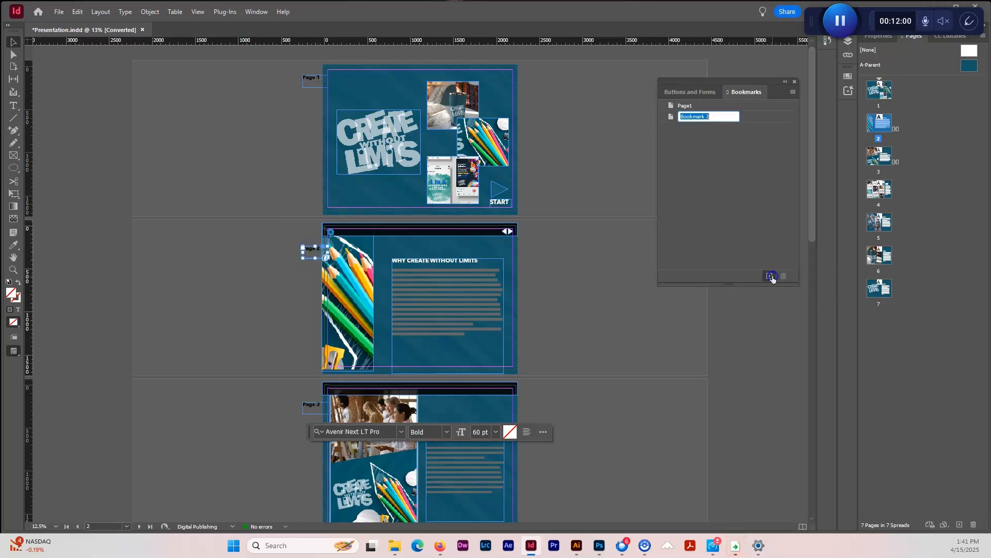
text(Page 2)
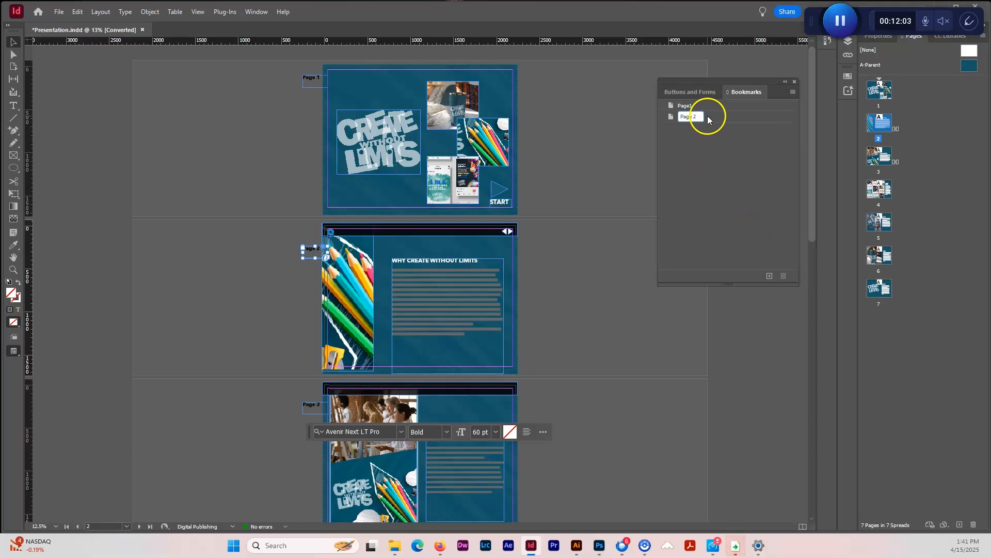
click(314, 407)
click(774, 277)
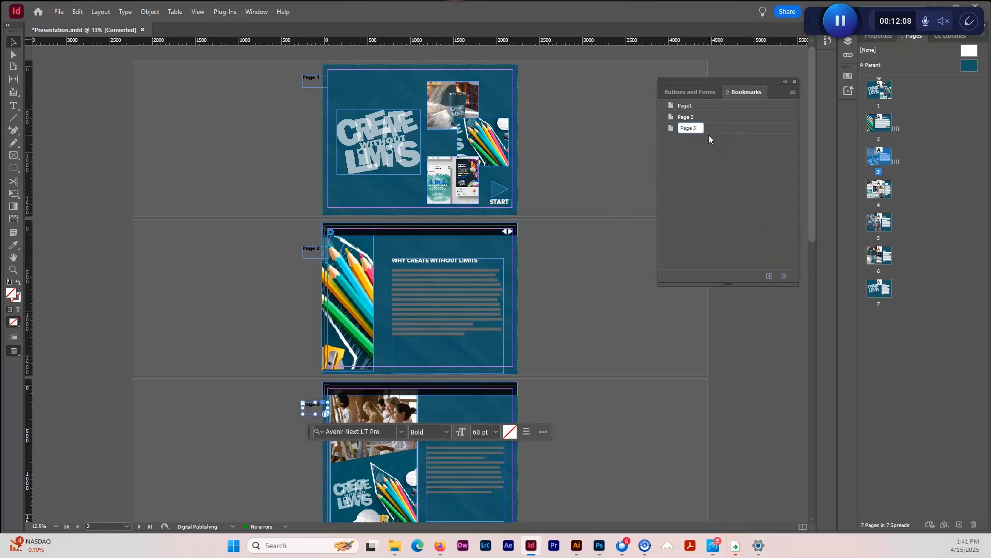
Create bookmarks named "Page 4" and "Page 5" from the labels beside the Social Media and Apparel pages
scroll(355, 400, down, 5)
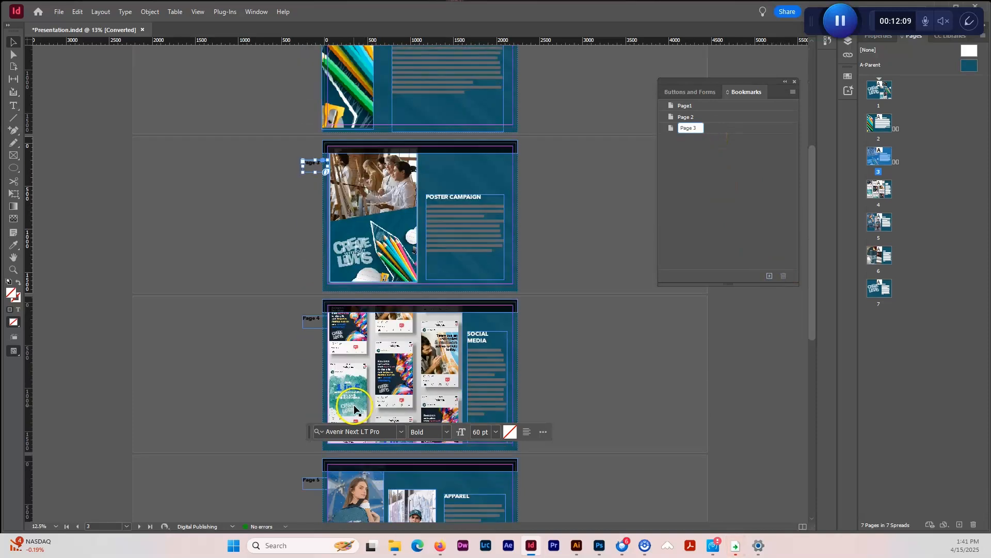
click(311, 324)
click(774, 279)
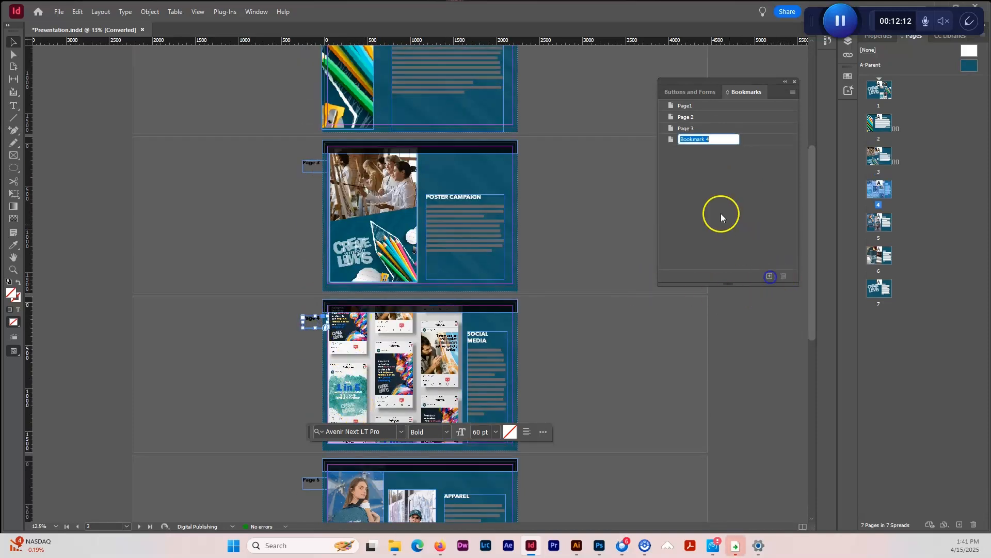
text(Page)
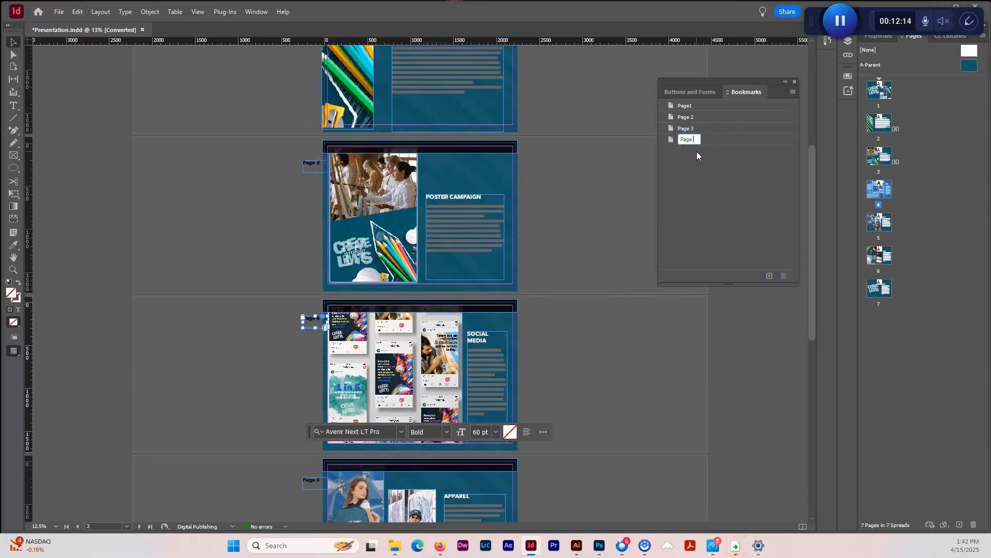
scroll(288, 401, down, 4)
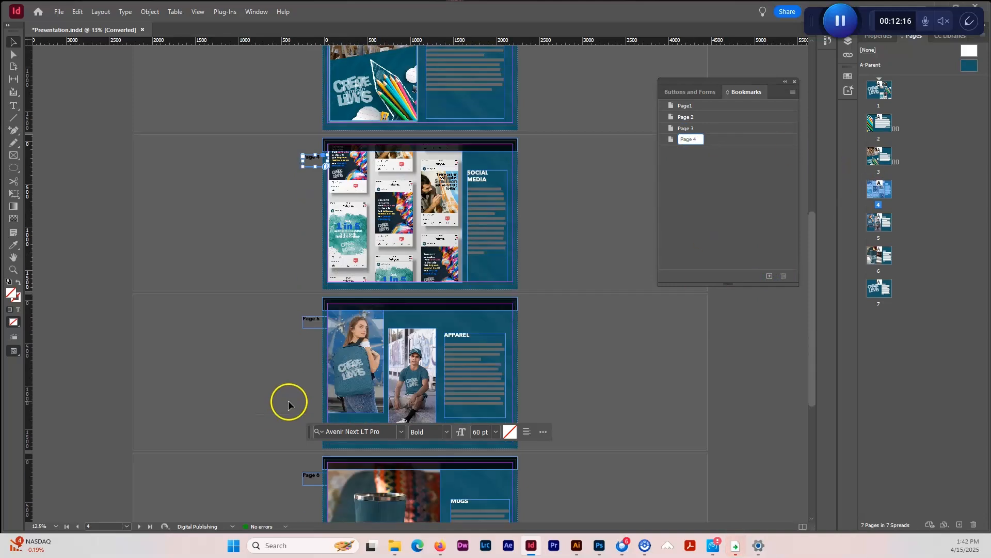
click(315, 283)
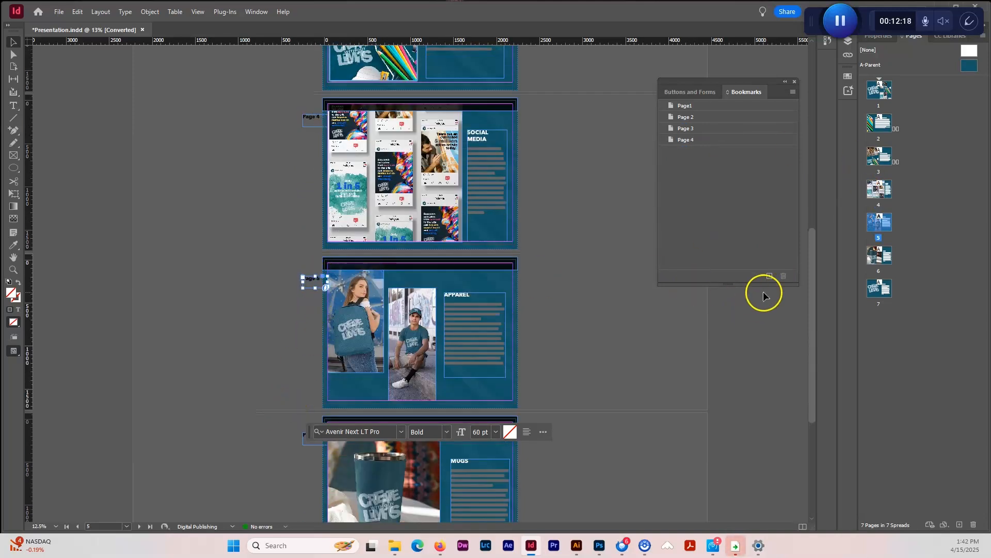
click(769, 276)
text(Page 5)
click(432, 331)
Create a bookmark named "Page 6" from the label frame beside the Mugs page
scroll(431, 331, down, 3)
click(311, 276)
click(770, 276)
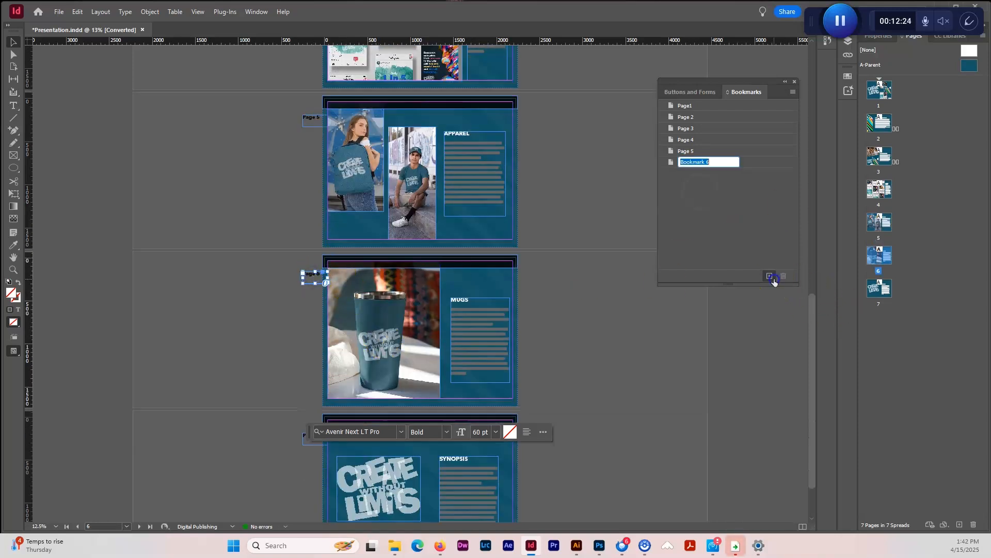
text(Page 6)
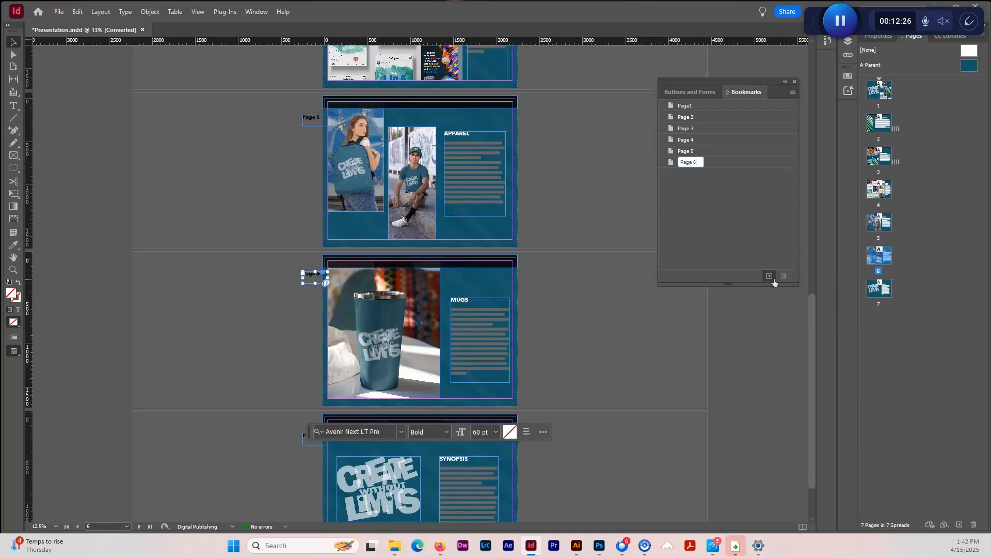
Create a bookmark from the label beside the Synopsis page, rename it "Page 7", and deselect everything
scroll(561, 321, down, 1)
click(312, 376)
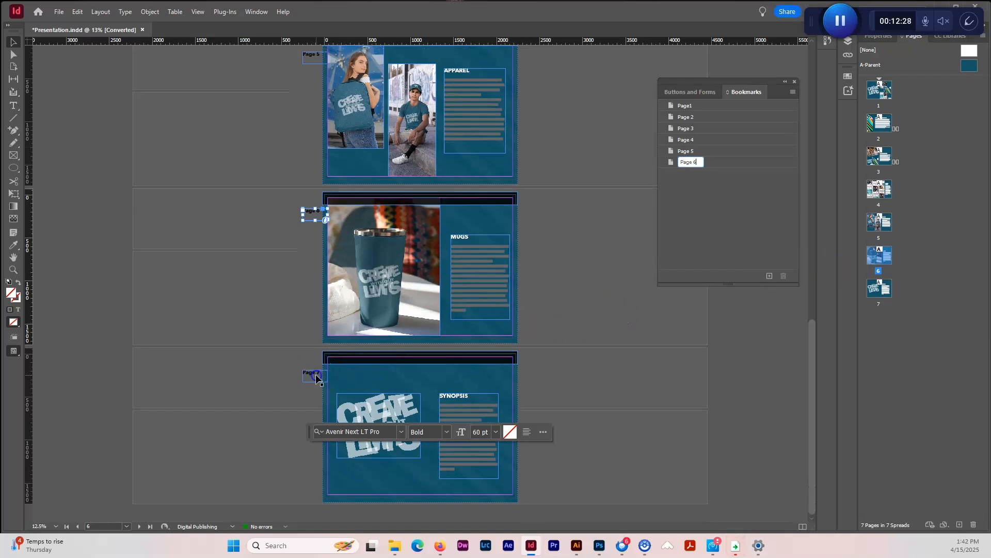
click(768, 275)
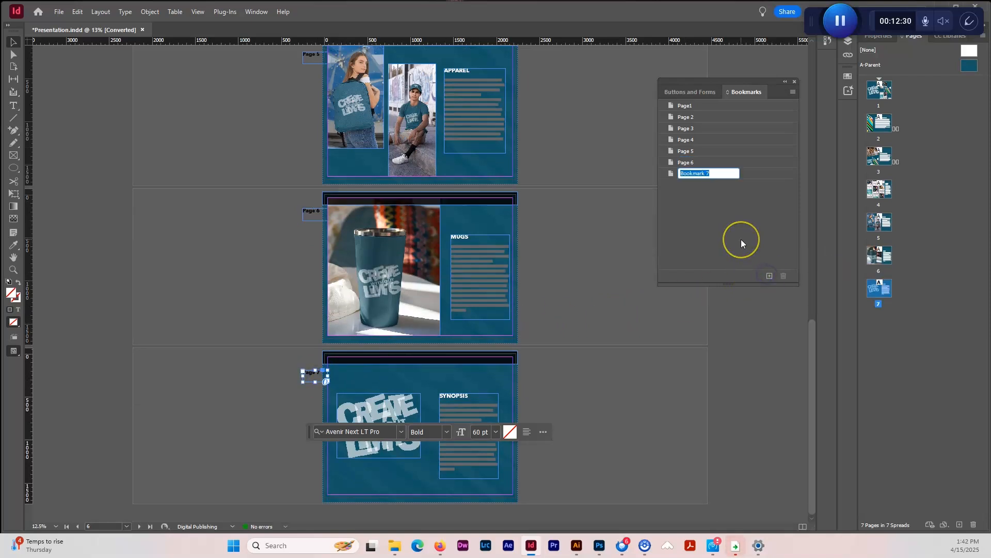
click(741, 240)
click(715, 172)
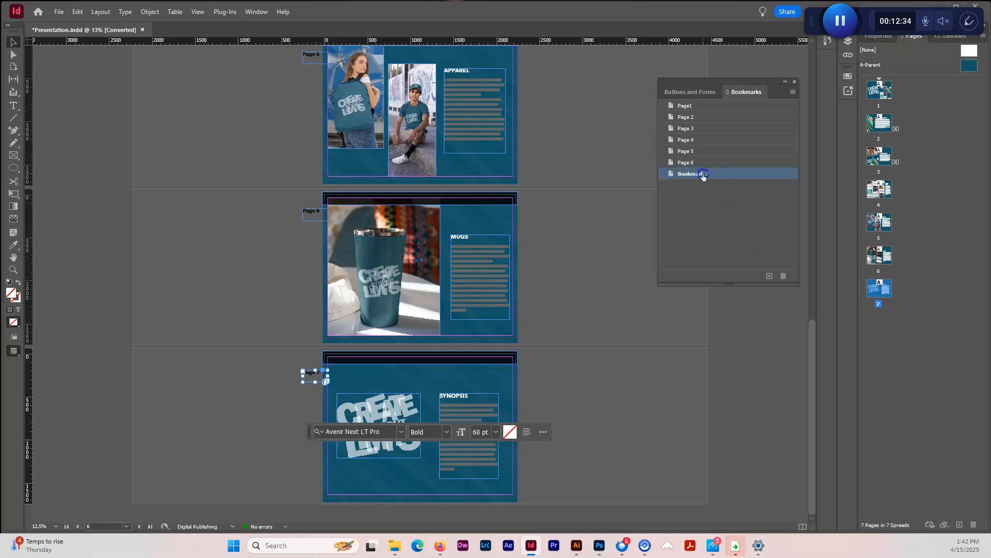
click(700, 174)
drag(716, 173, 644, 174)
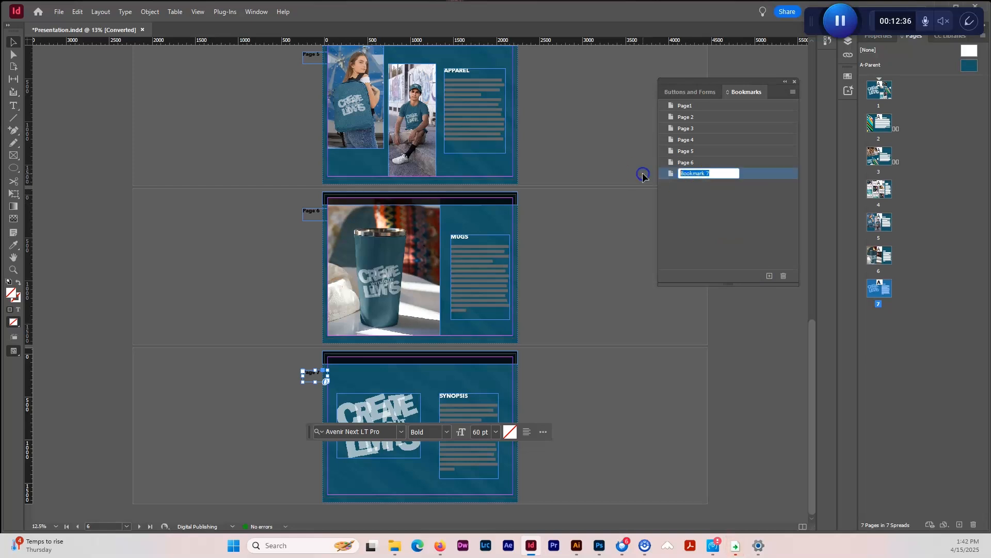
text(Page)
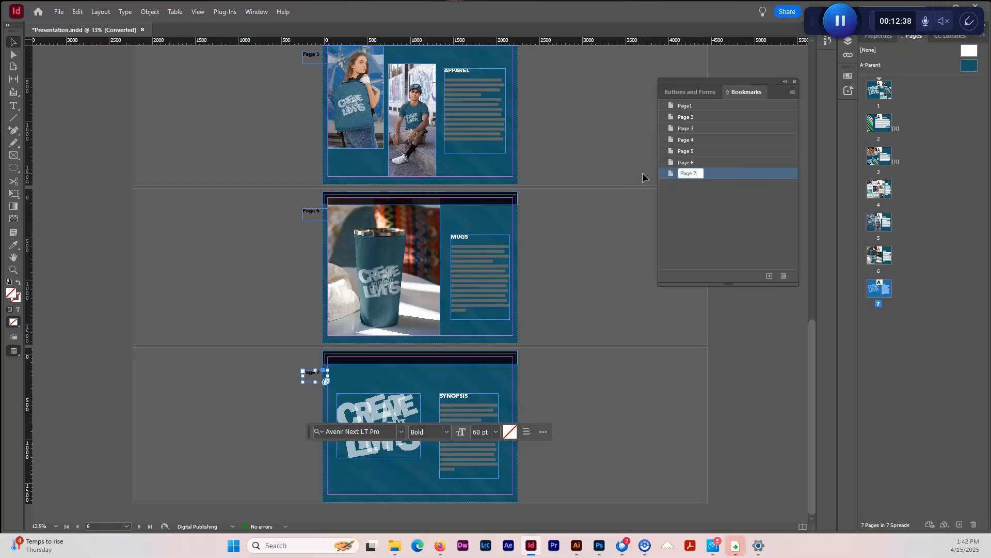
click(624, 248)
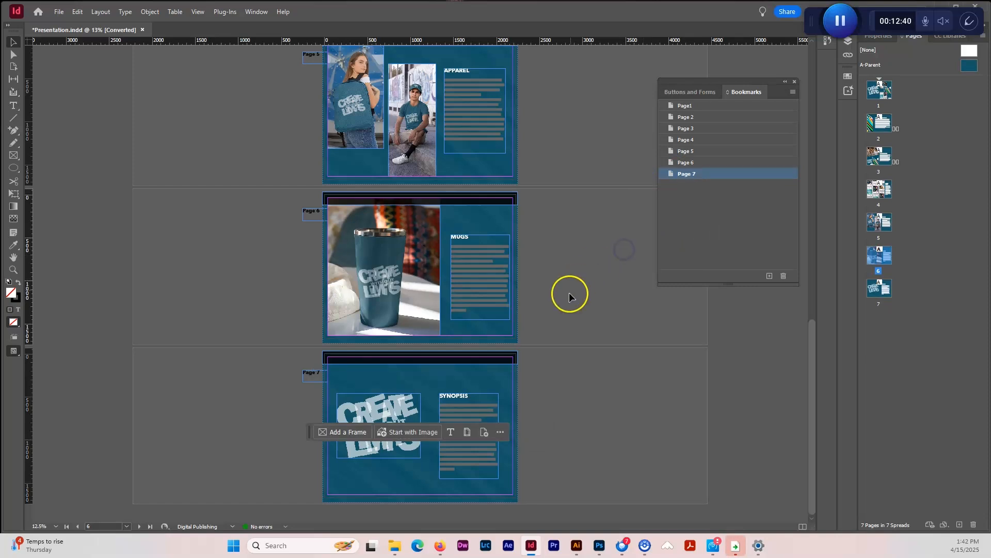
Set the Go To Destination action of page 2's number 1 button to the "Page1" bookmark
scroll(556, 311, up, 3)
scroll(556, 302, up, 5)
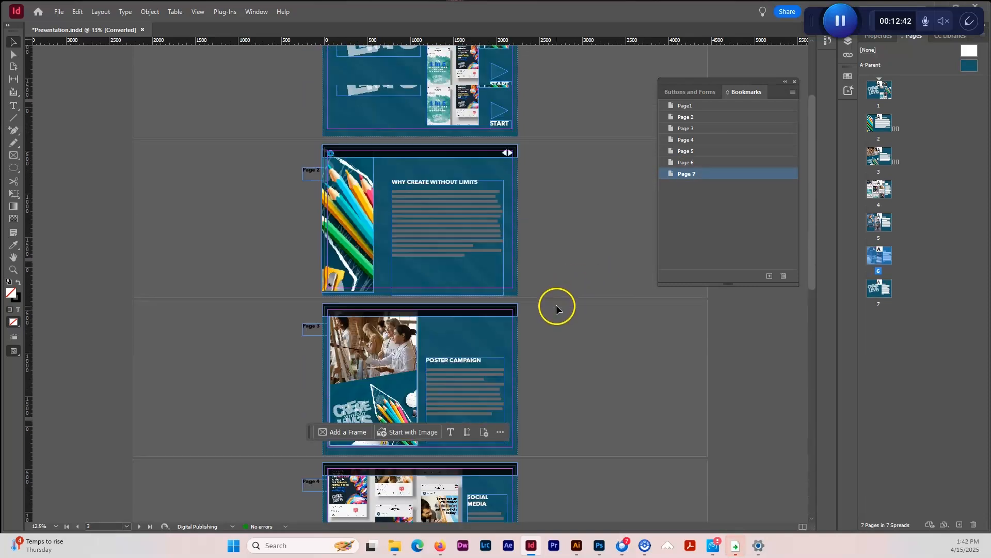
key(ctrl+equal)
key(ctrl+equal)
key(ctrl+equal)
key(ctrl+equal)
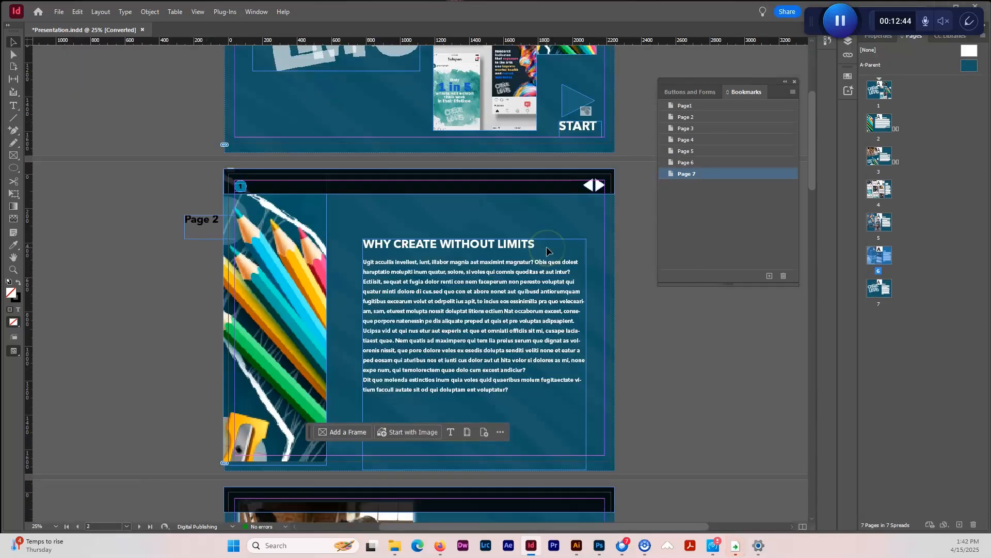
drag(183, 132, 367, 247)
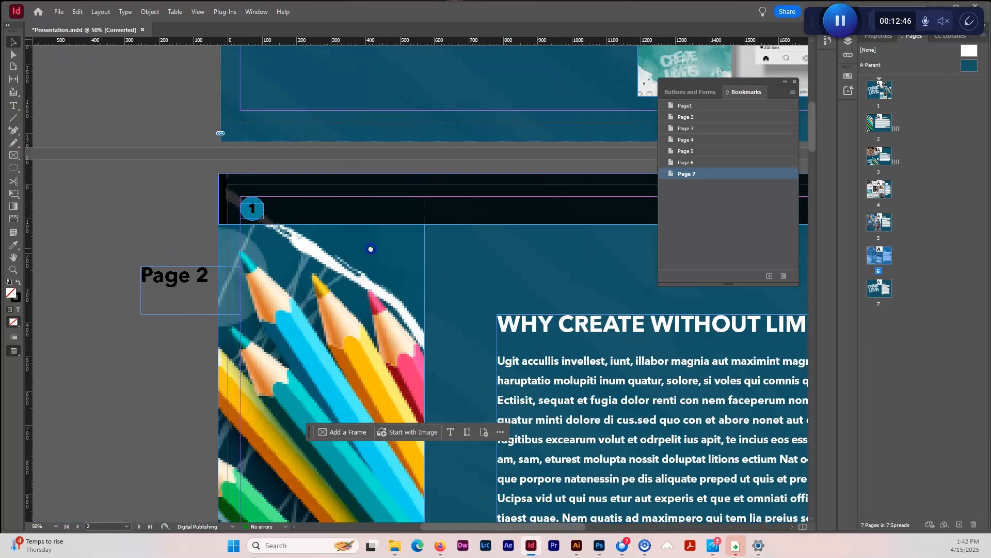
click(253, 207)
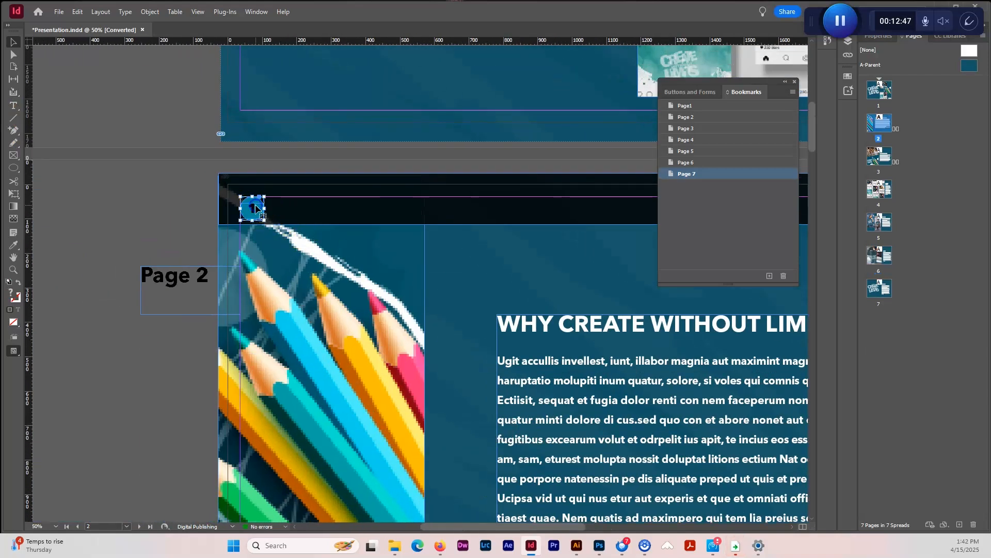
click(694, 92)
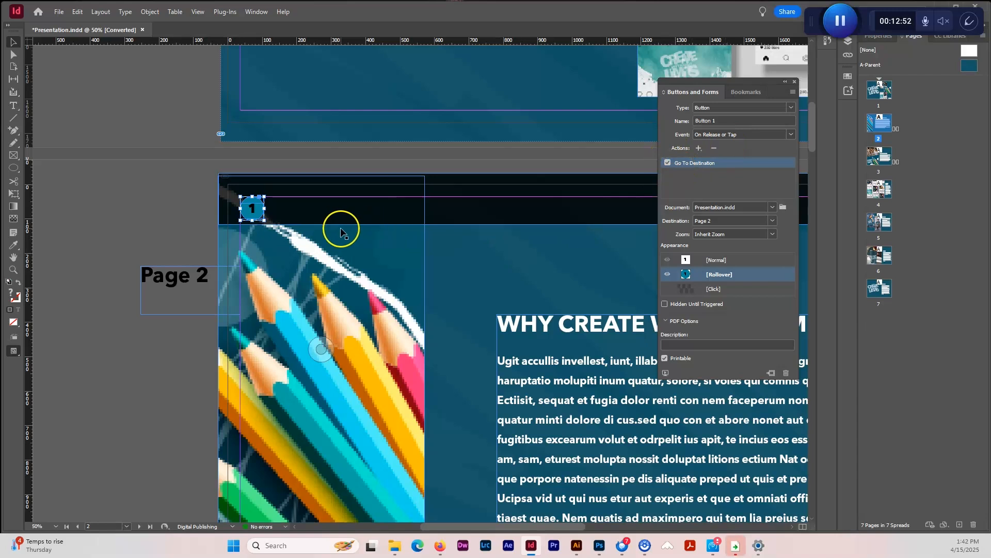
click(730, 222)
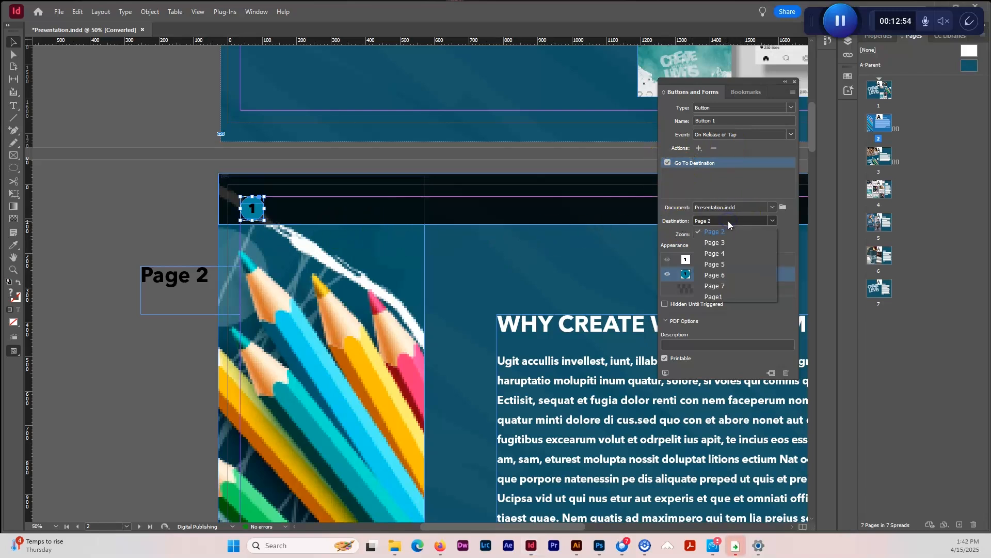
click(721, 295)
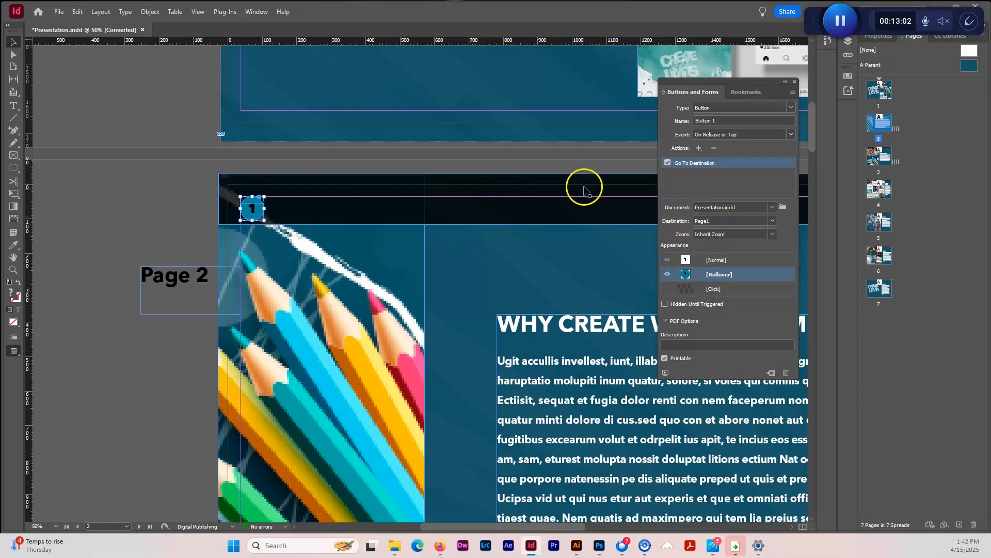
click(698, 148)
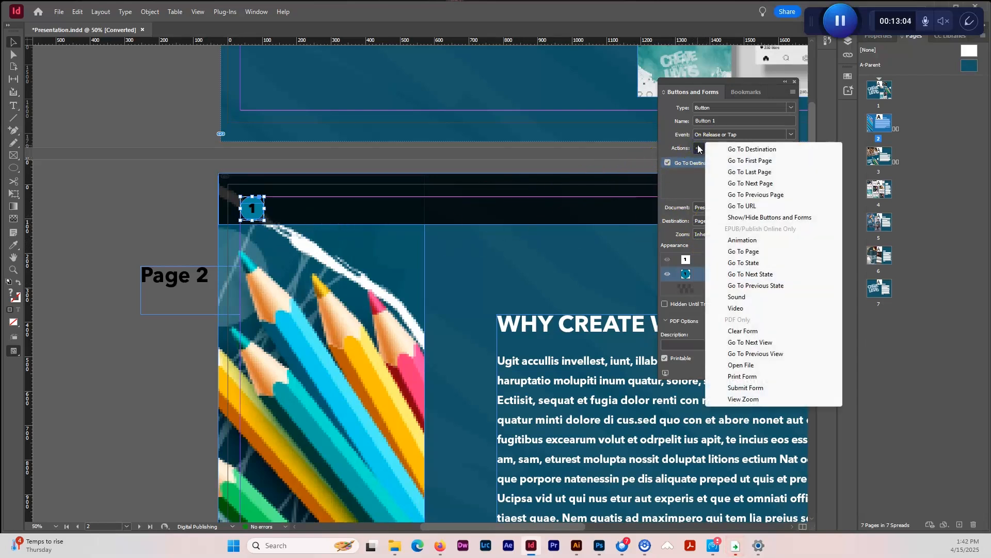
click(665, 148)
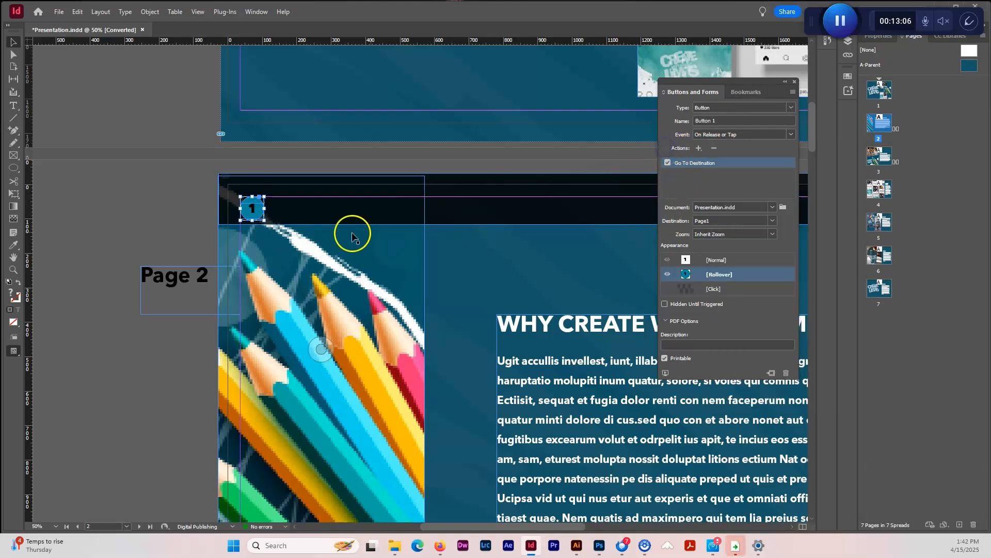
Switch page 2's number 1 button to its Normal appearance and duplicate it into a row of seven along the header bar
click(172, 212)
click(258, 207)
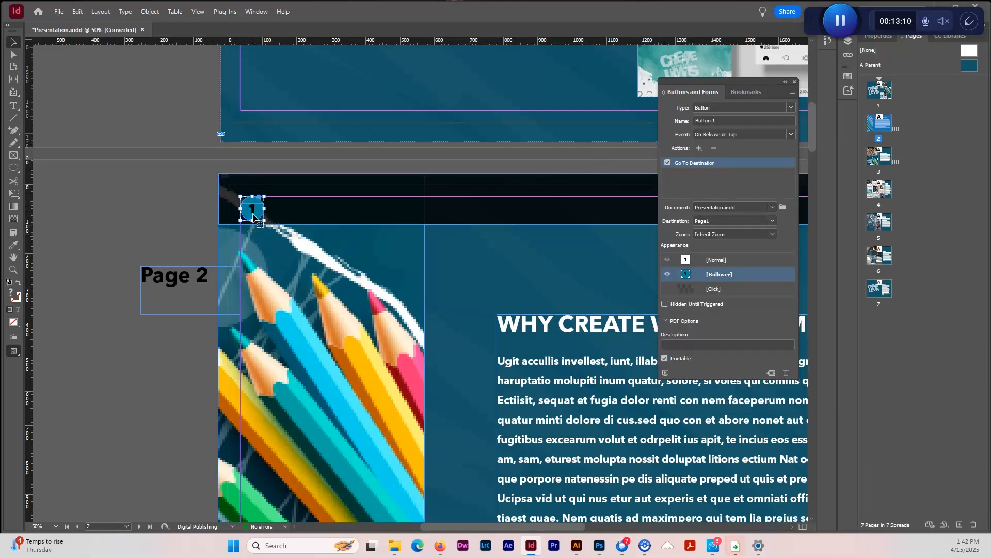
click(708, 258)
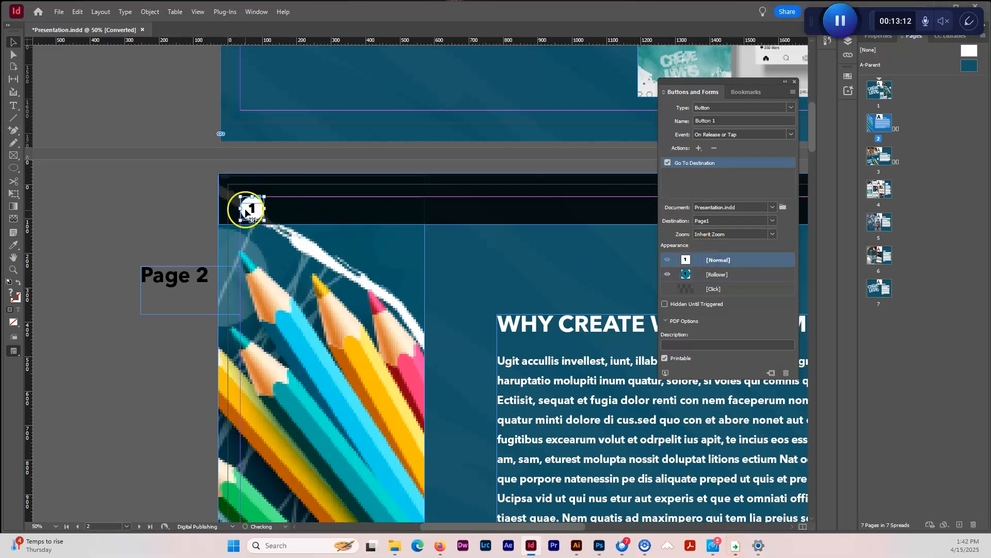
key(alt)
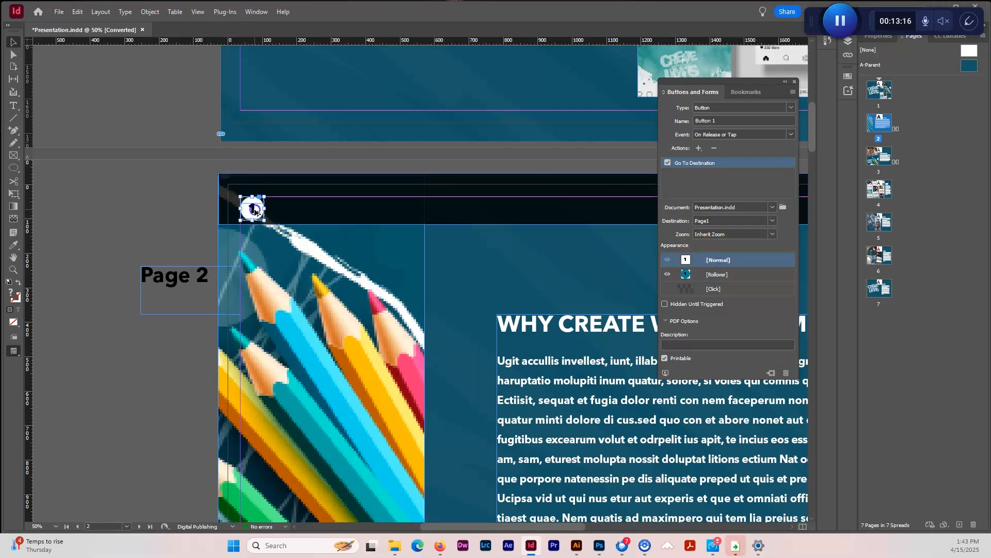
drag(255, 211, 282, 210)
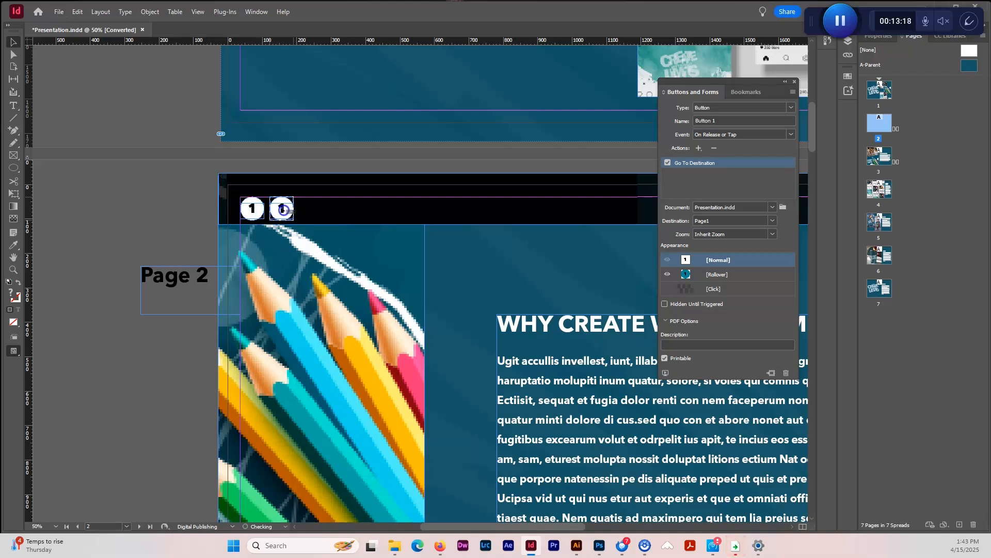
click(285, 210)
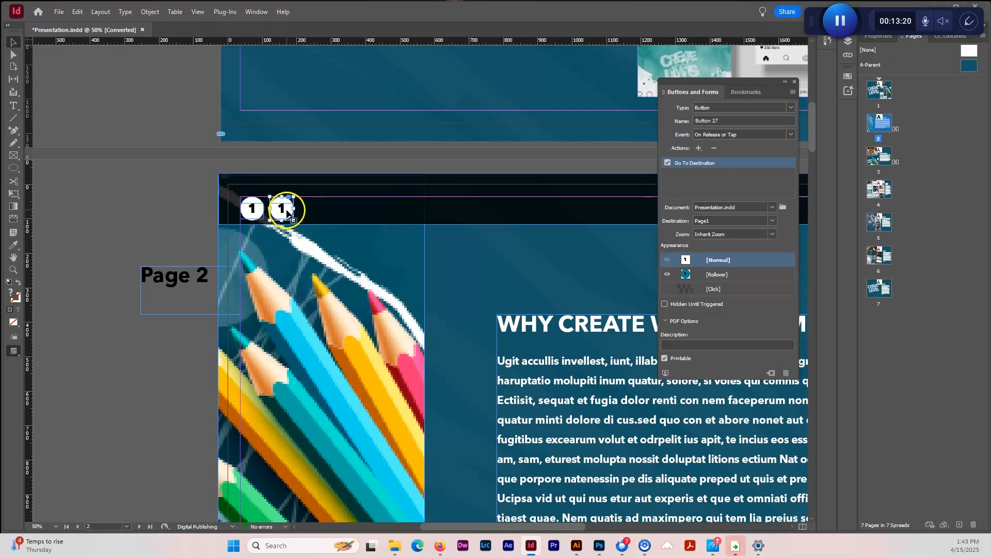
drag(287, 211, 376, 209)
drag(376, 209, 433, 210)
Select the six duplicated number buttons together, leaving out the original number 1 button
shift+click(399, 210)
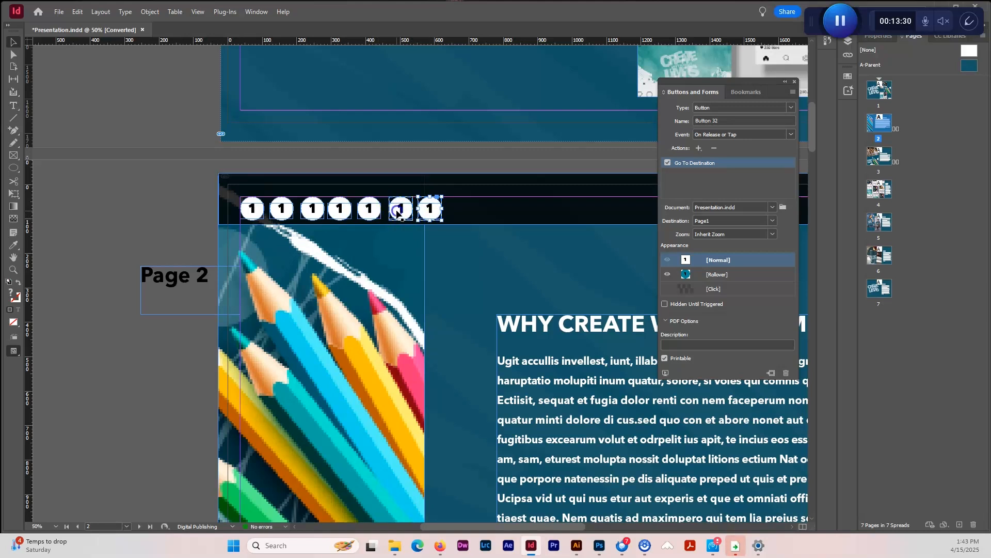
shift+click(367, 209)
shift+click(339, 210)
shift+click(312, 210)
shift+click(282, 209)
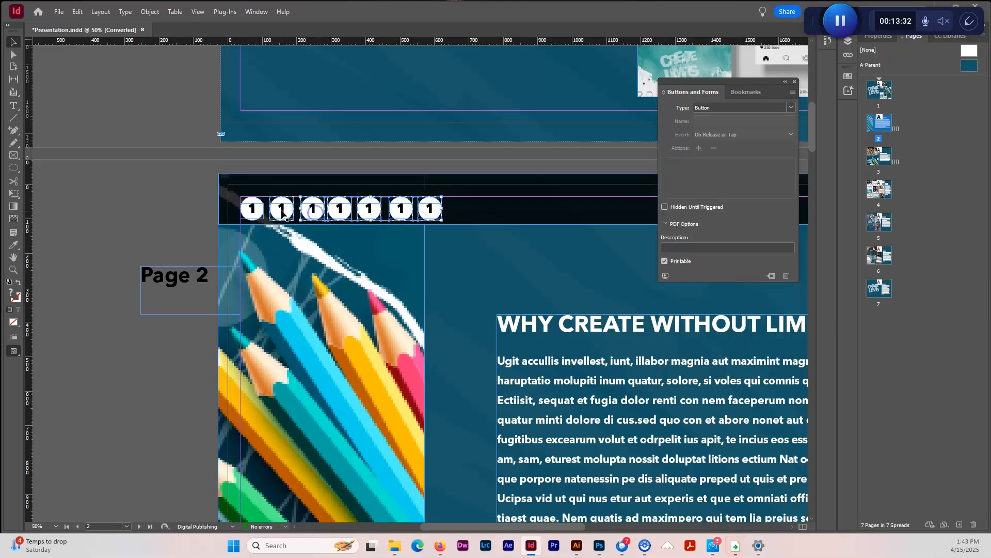
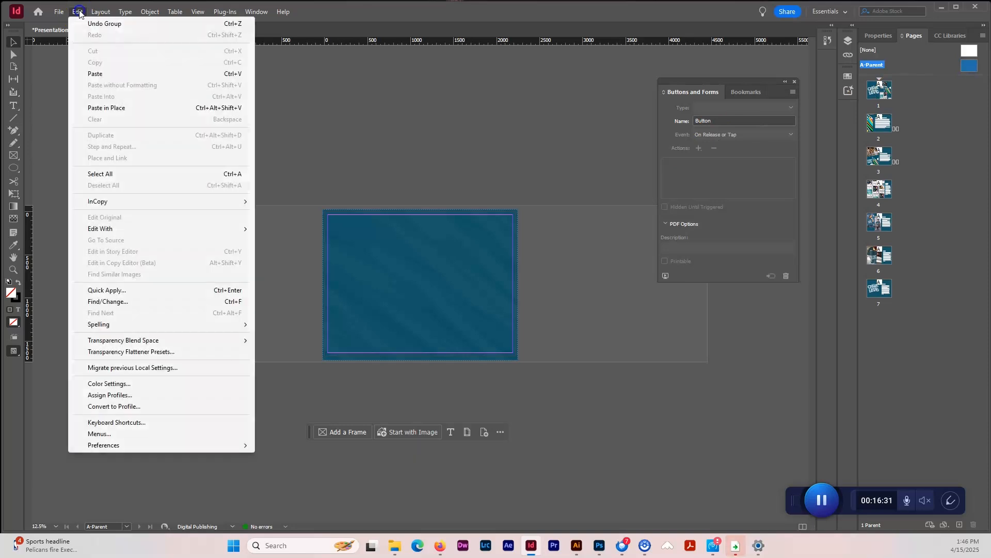
Paste the clipboard contents in place on A-Parent, and copy the grouped navigation bar from page 2
click(99, 106)
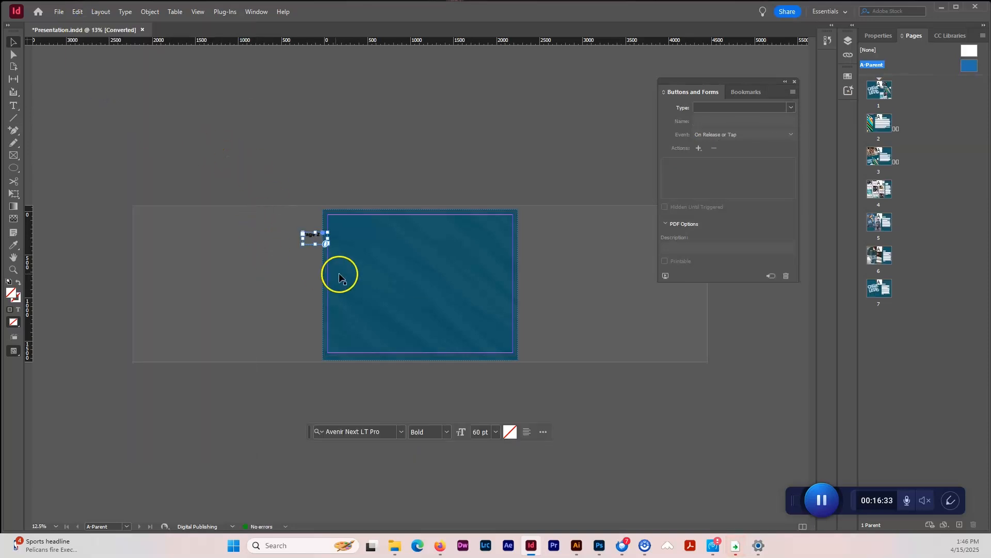
double_click(884, 124)
click(420, 216)
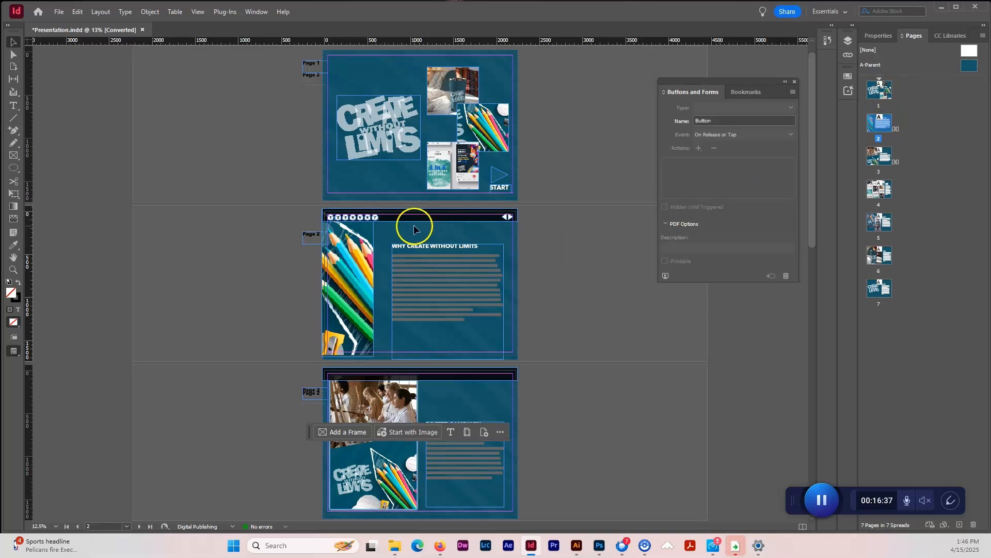
click(77, 13)
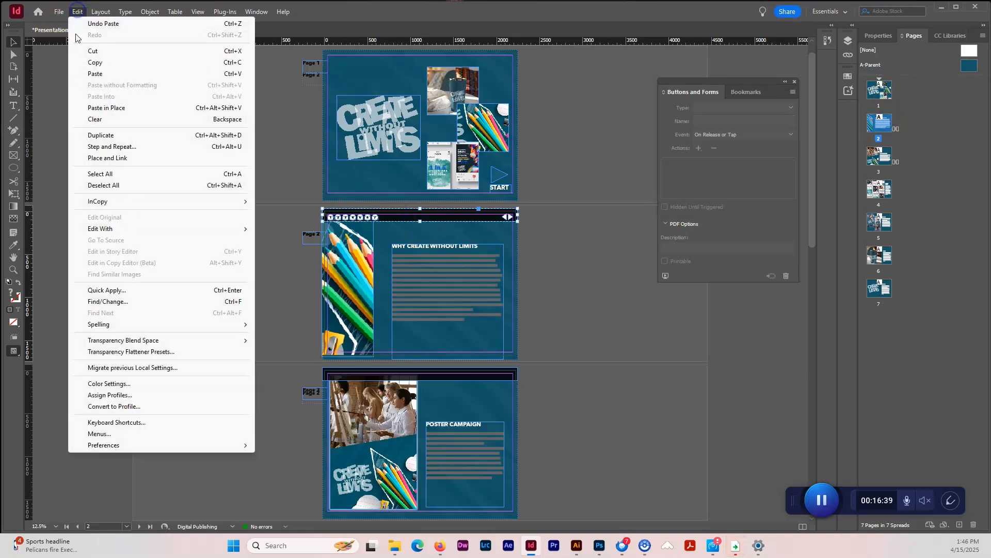
click(88, 63)
Delete the stray page label from A-Parent and paste the copied navigation bar in place there
double_click(947, 64)
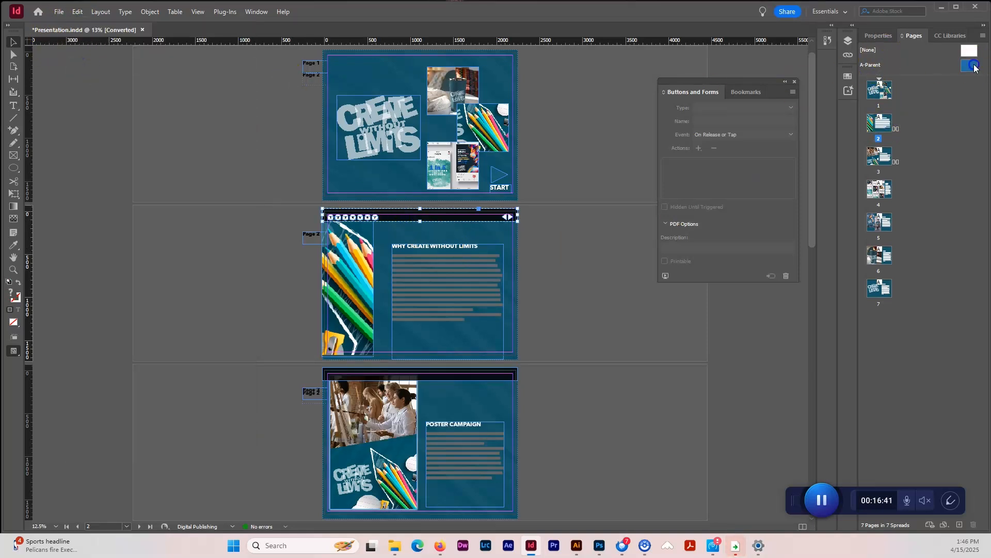
click(309, 240)
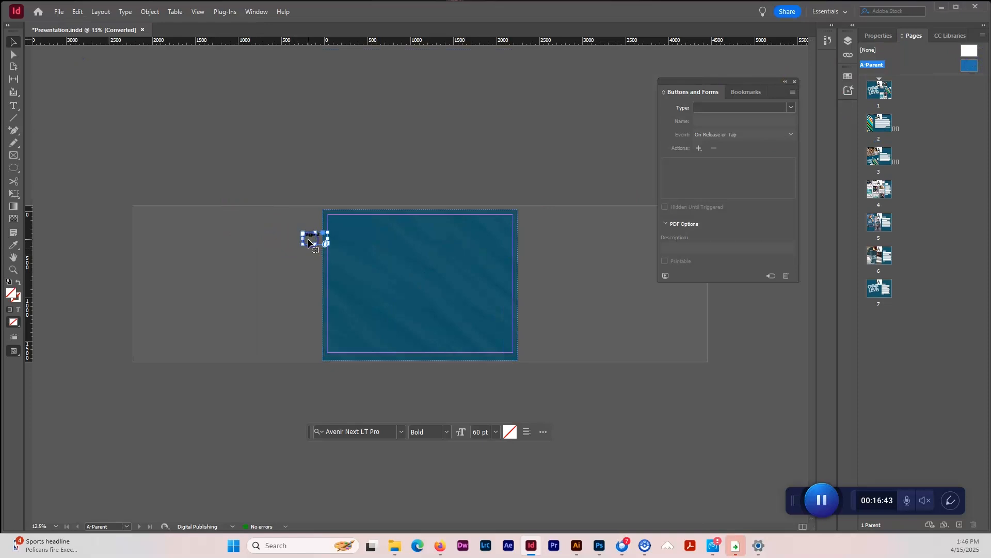
key(Delete)
click(77, 12)
click(97, 108)
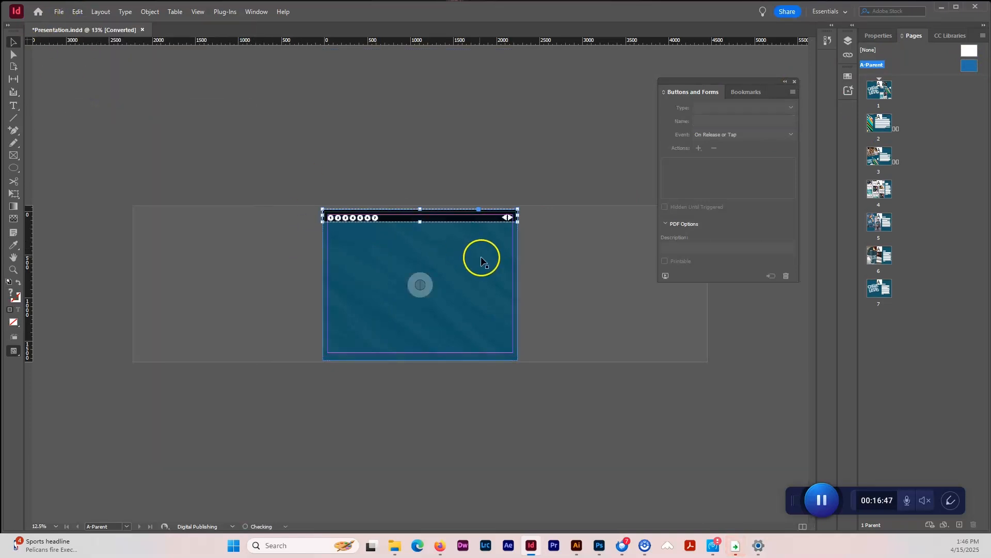
click(572, 246)
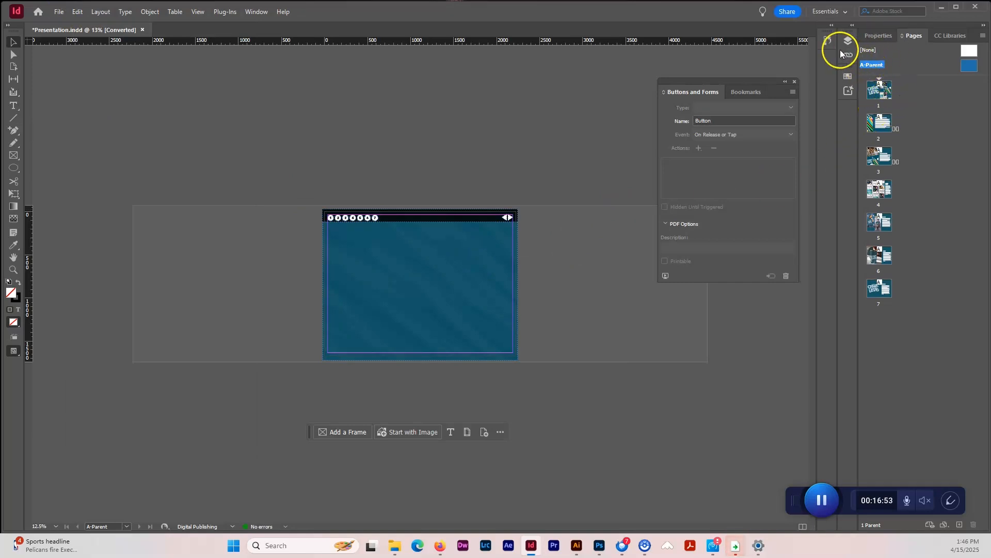
Create a new layer above Layer 1 and move A-Parent's navigation bar onto it
click(263, 16)
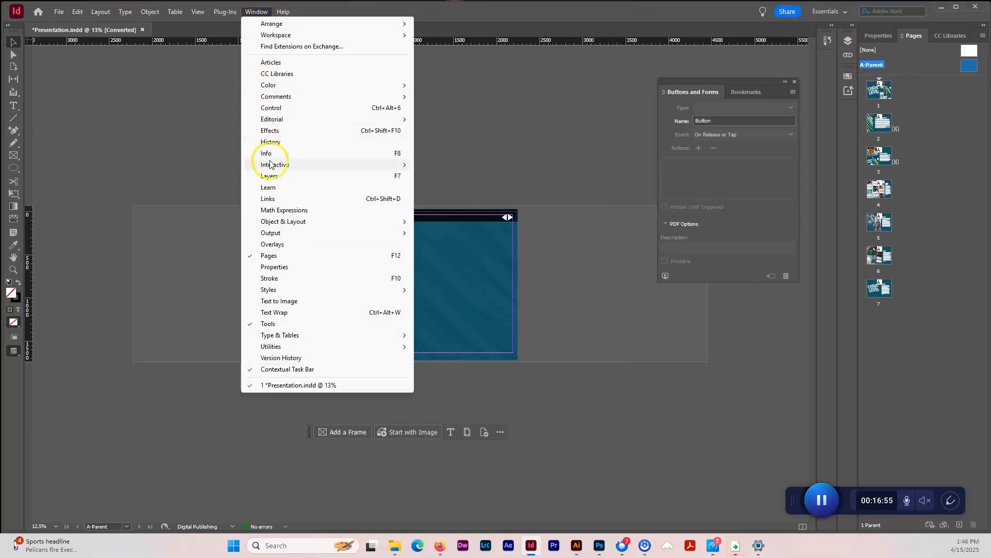
click(274, 177)
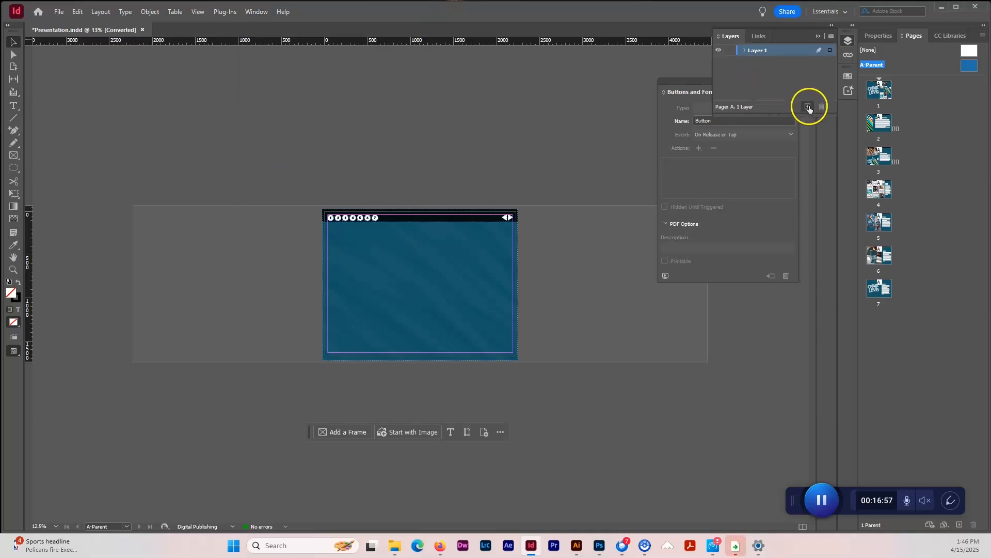
click(808, 106)
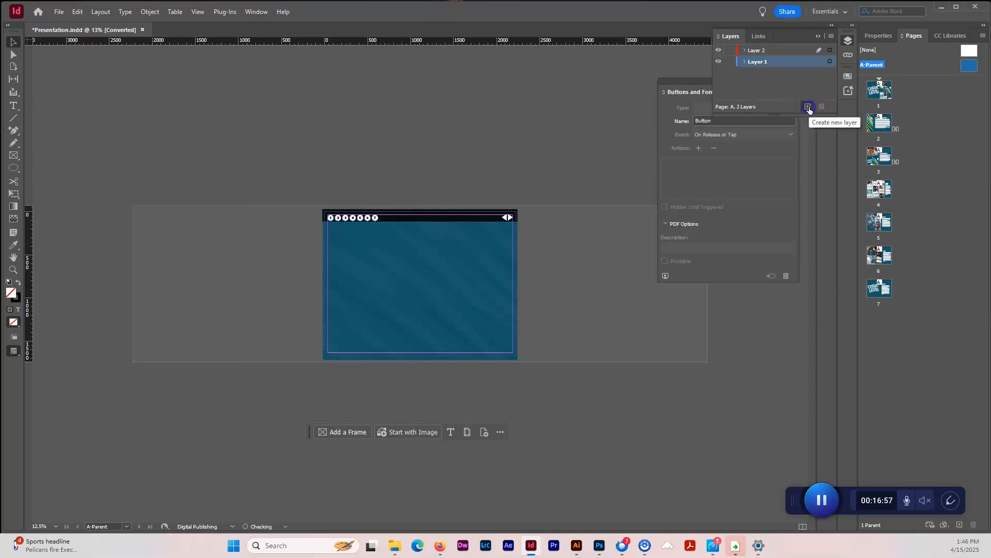
click(436, 218)
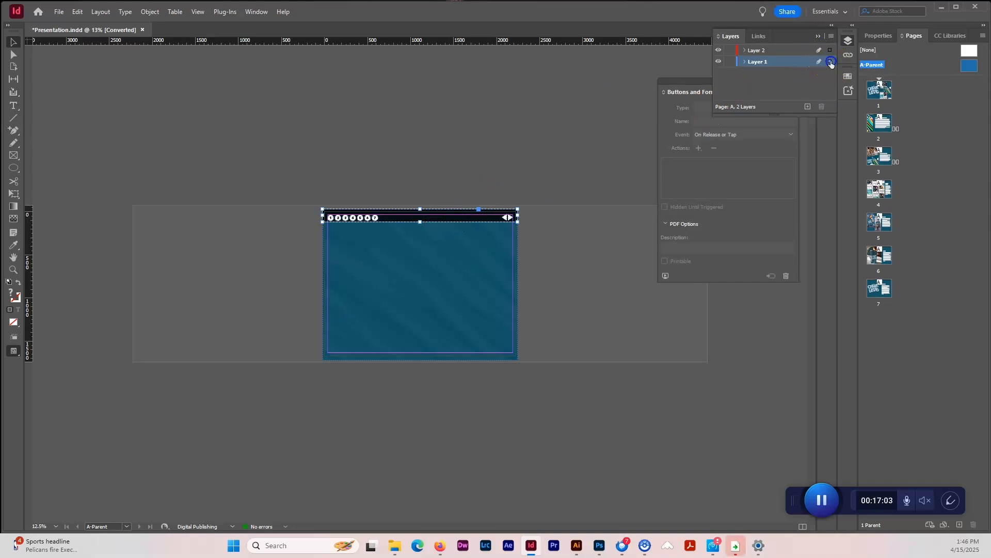
drag(832, 56, 832, 51)
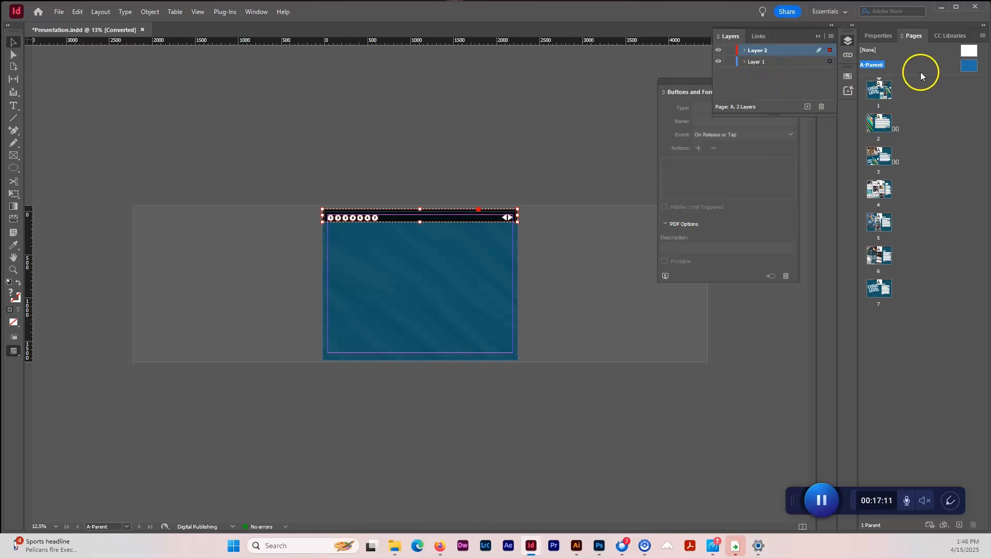
Delete the navigation bar from the page 1 cover
double_click(876, 90)
click(583, 92)
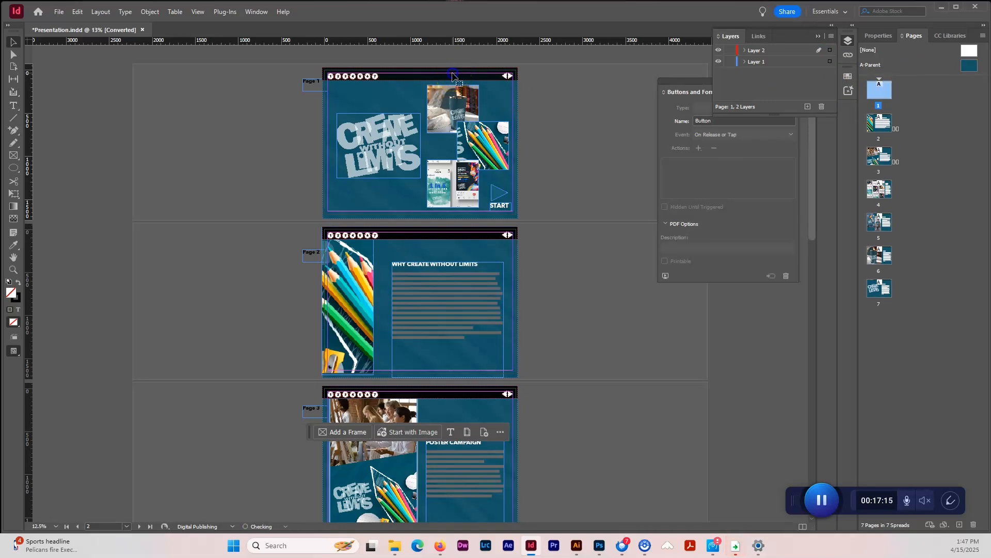
click(452, 76)
key(Delete)
click(565, 209)
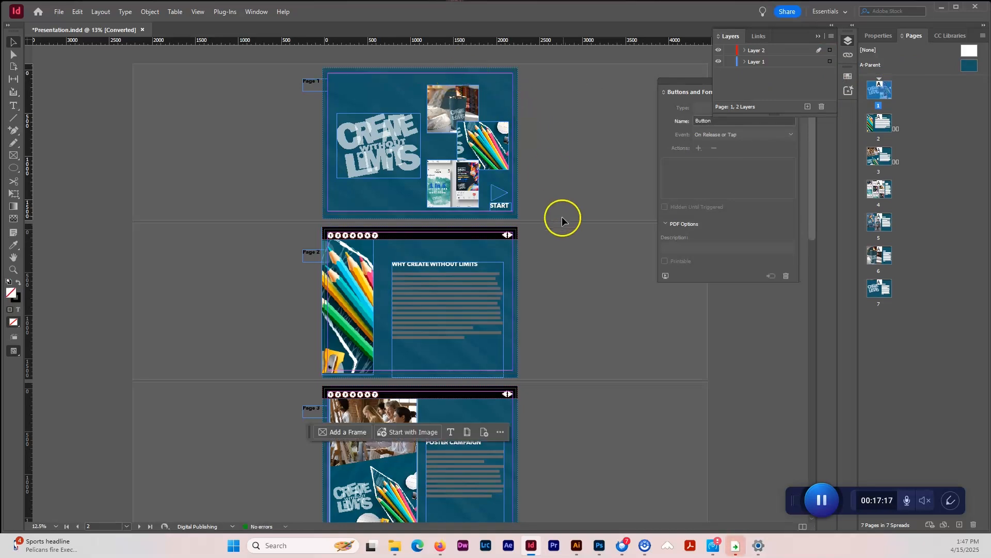
Delete the original navigation bar group from page 2 and review the bar on the remaining pages
scroll(522, 206, down, 3)
click(438, 154)
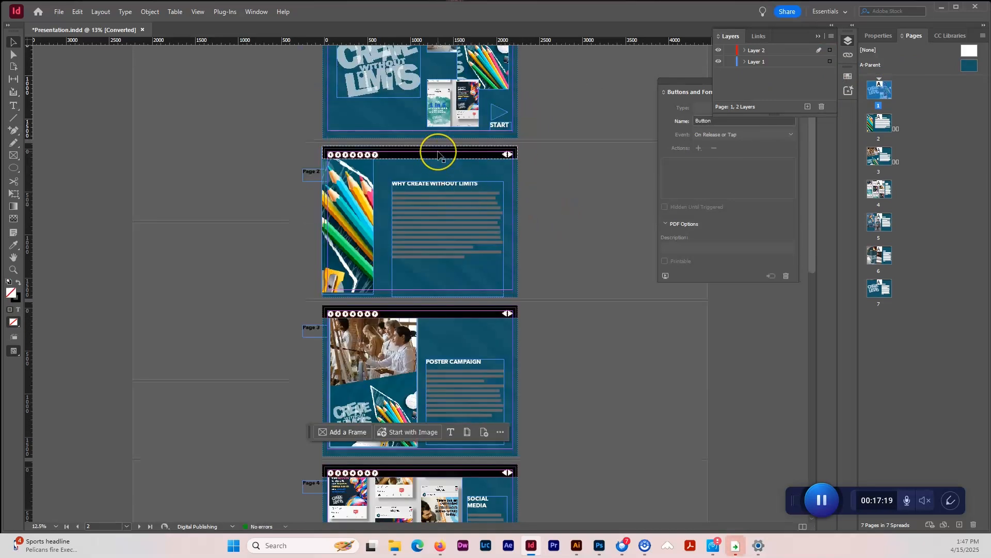
click(524, 166)
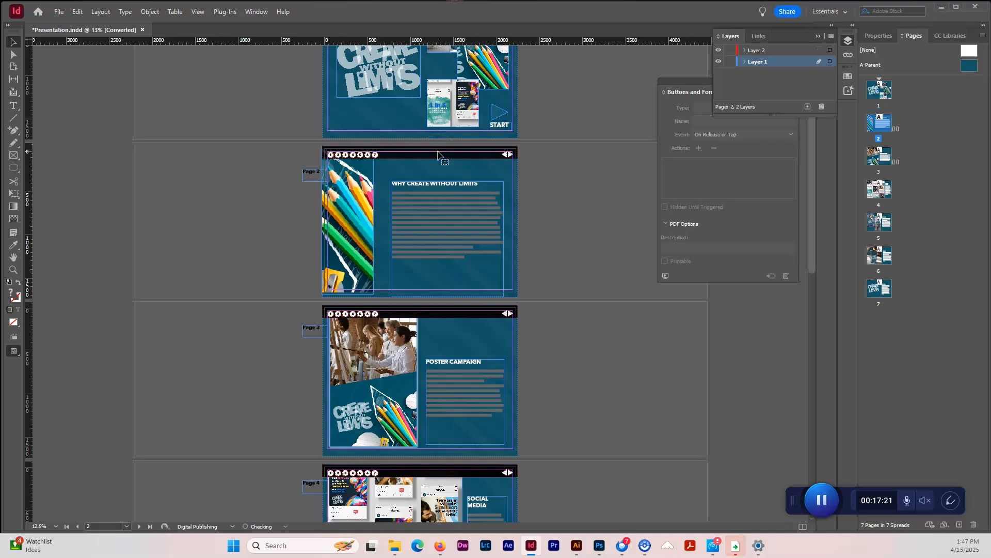
scroll(536, 178, down, 20)
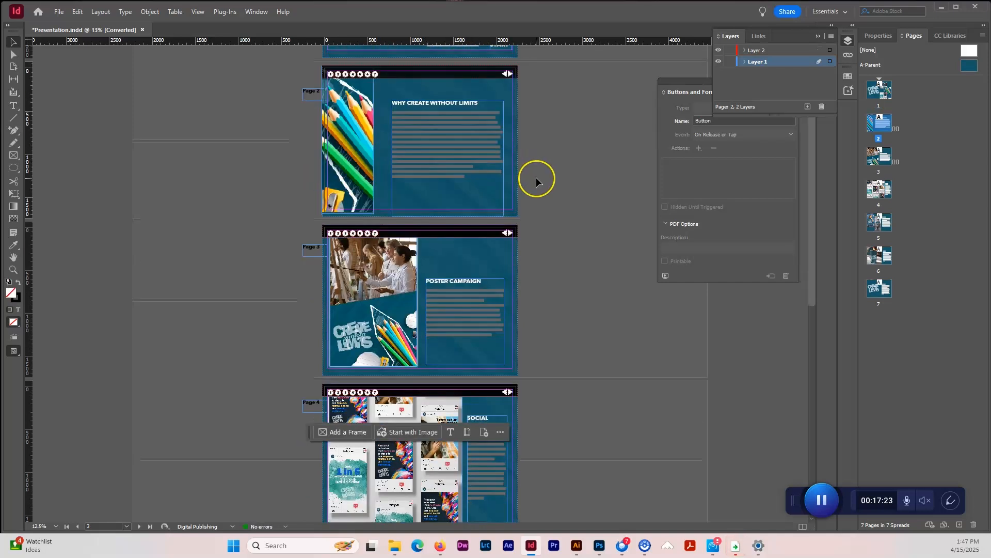
scroll(536, 177, up, 14)
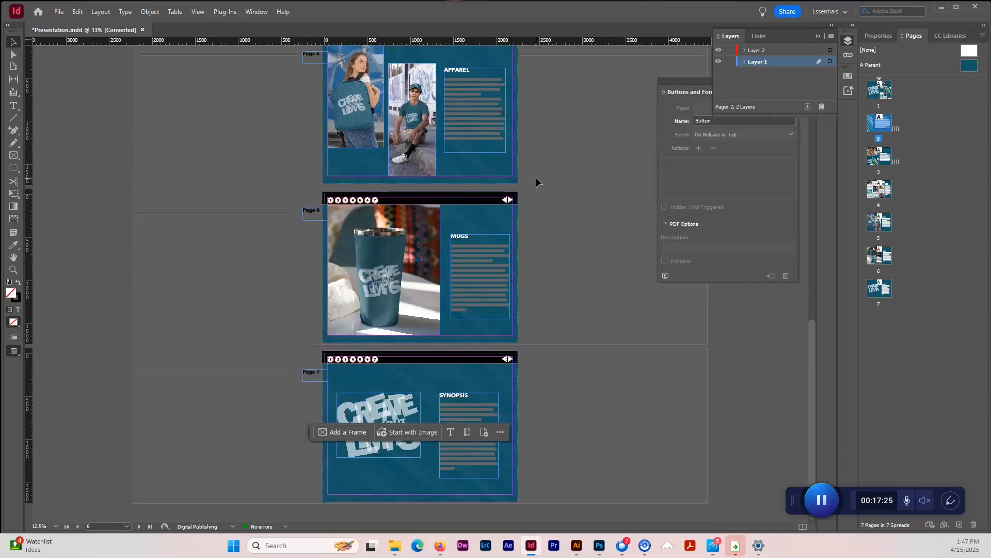
scroll(537, 179, up, 12)
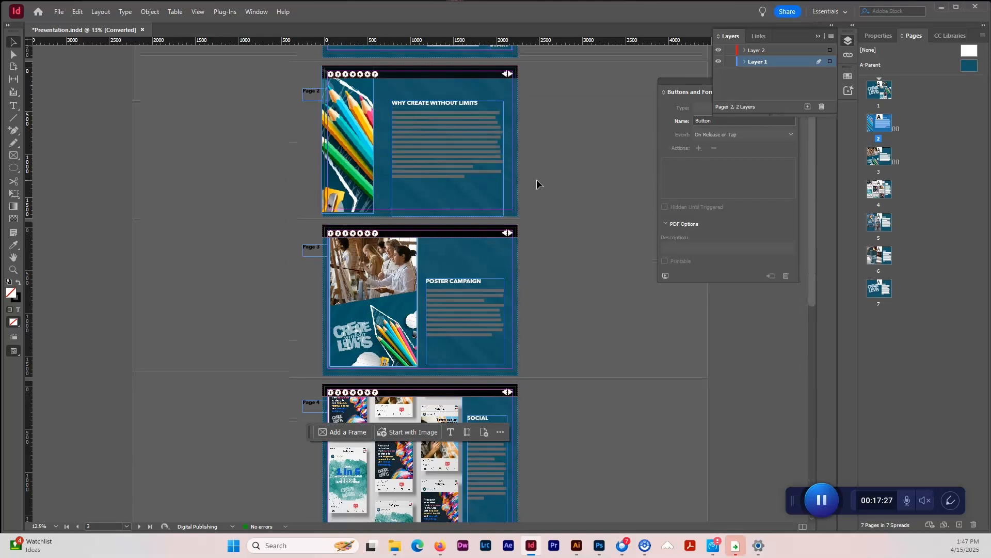
click(188, 129)
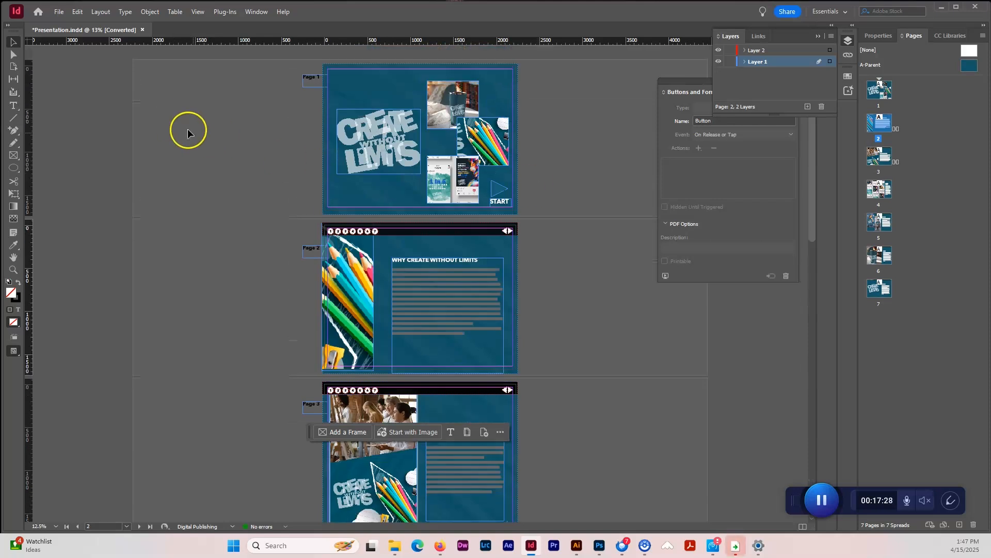
Preview the whole document's interactivity, entering through the START button and advancing with the next-page arrow to the Apparel page
click(663, 276)
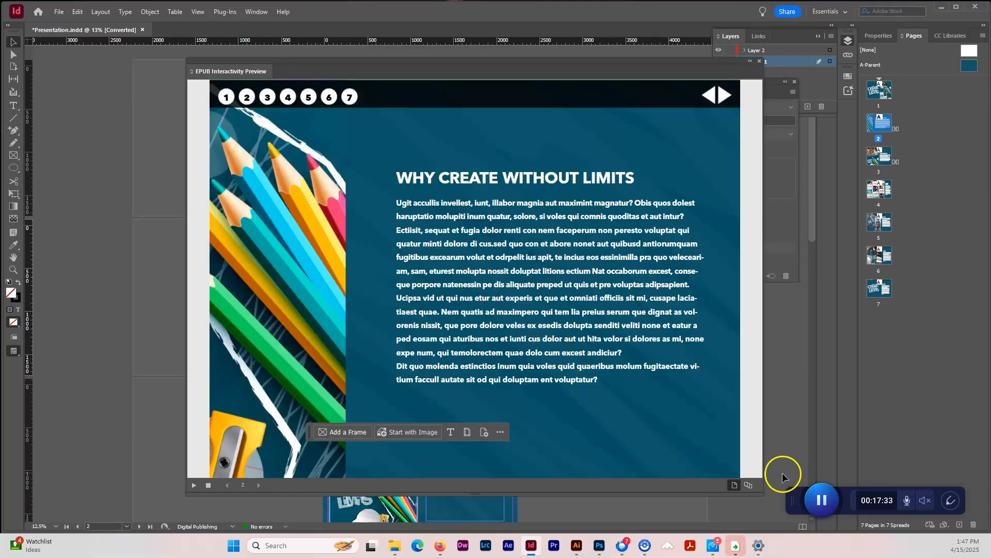
click(748, 484)
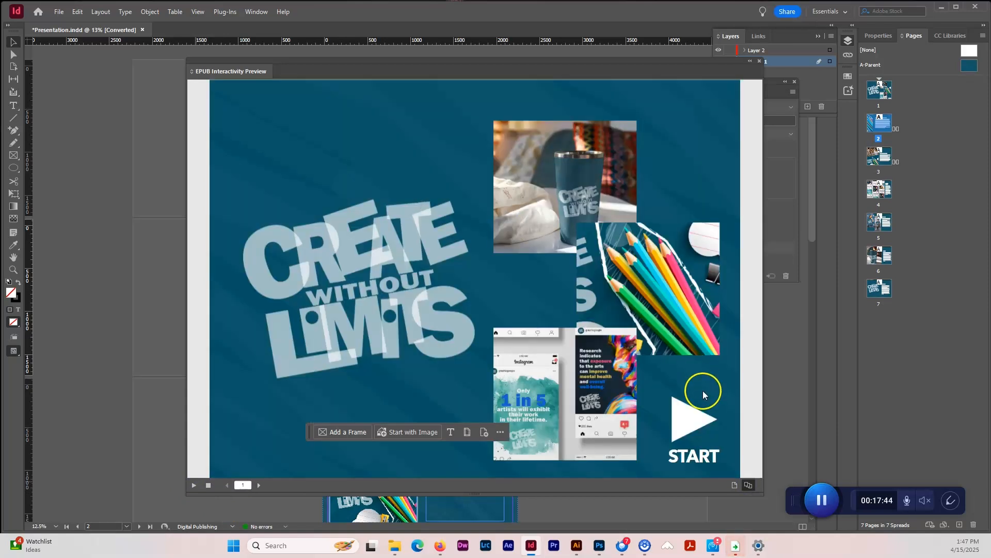
click(698, 417)
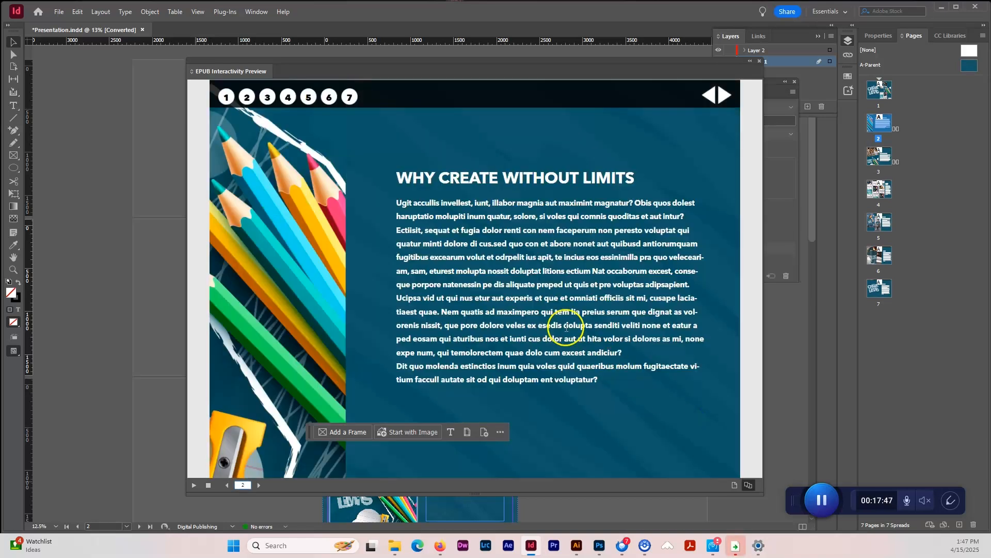
click(727, 96)
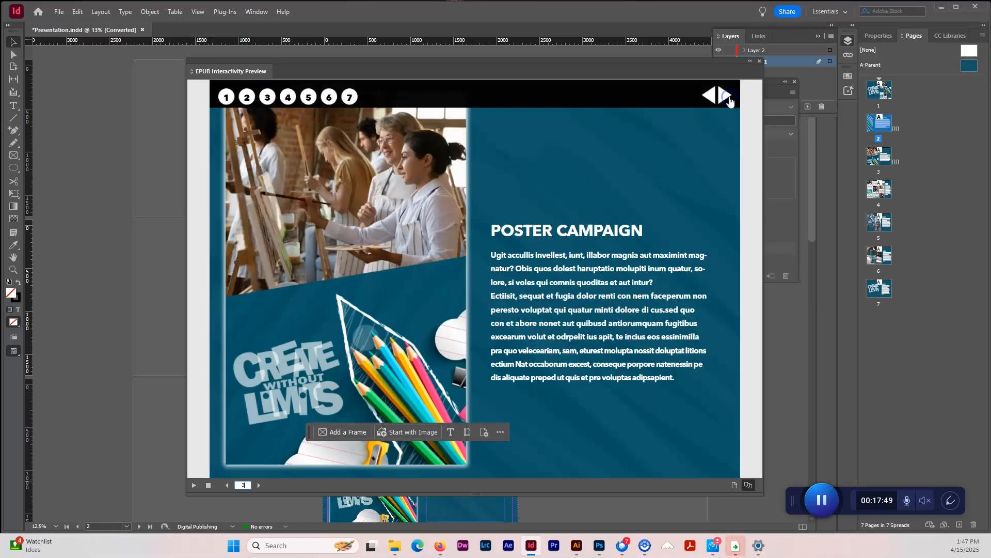
click(727, 96)
click(729, 98)
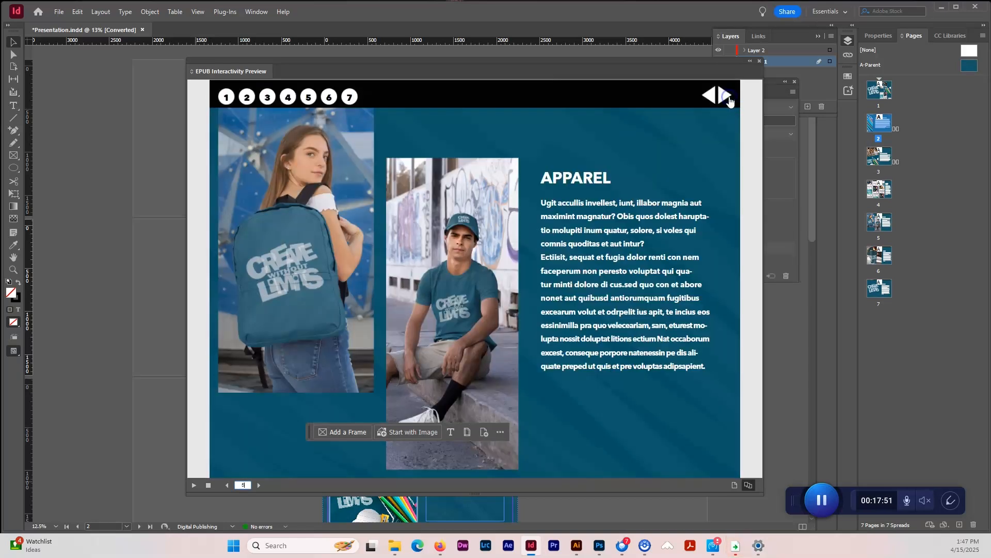
Test the next-page and previous-page arrows in the interactivity preview through to the Synopsis page
click(722, 96)
click(710, 100)
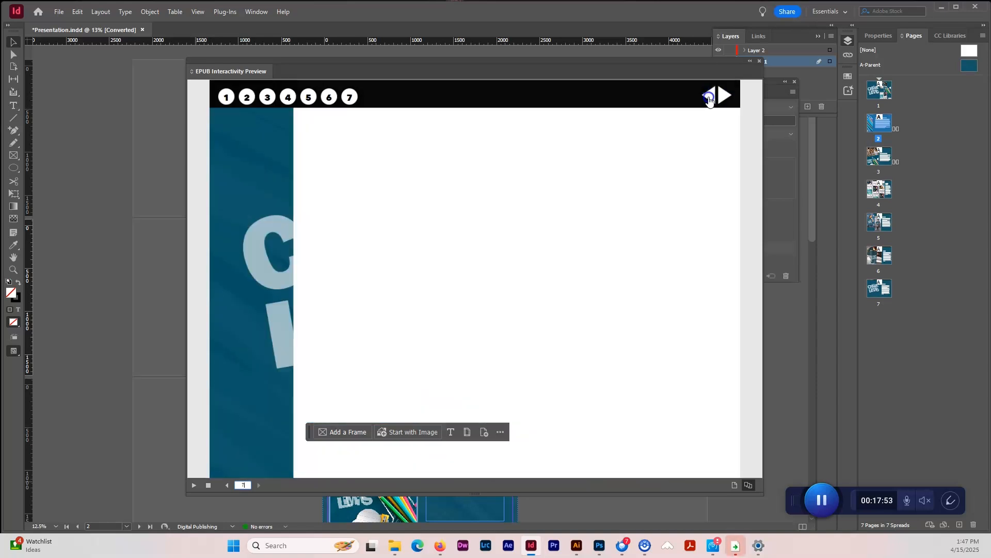
click(723, 97)
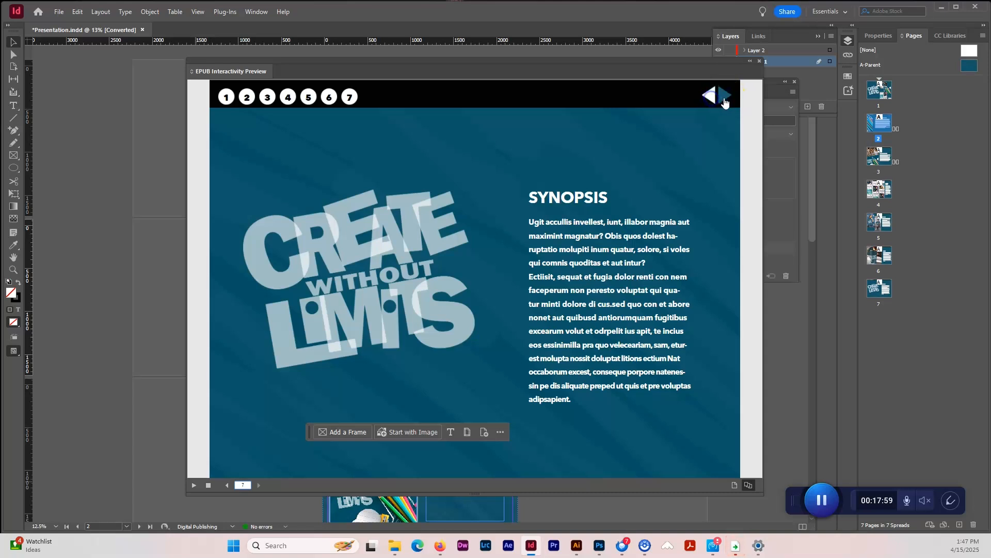
Test numbered buttons 6, 5, 4, 2 and 1 in the interactivity preview, and close the preview
click(327, 103)
click(328, 102)
click(310, 104)
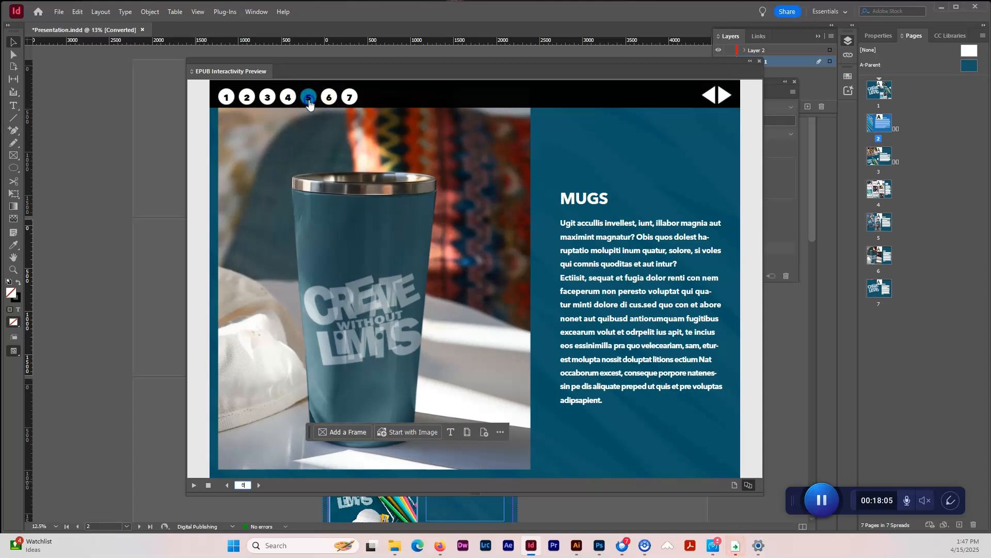
click(287, 107)
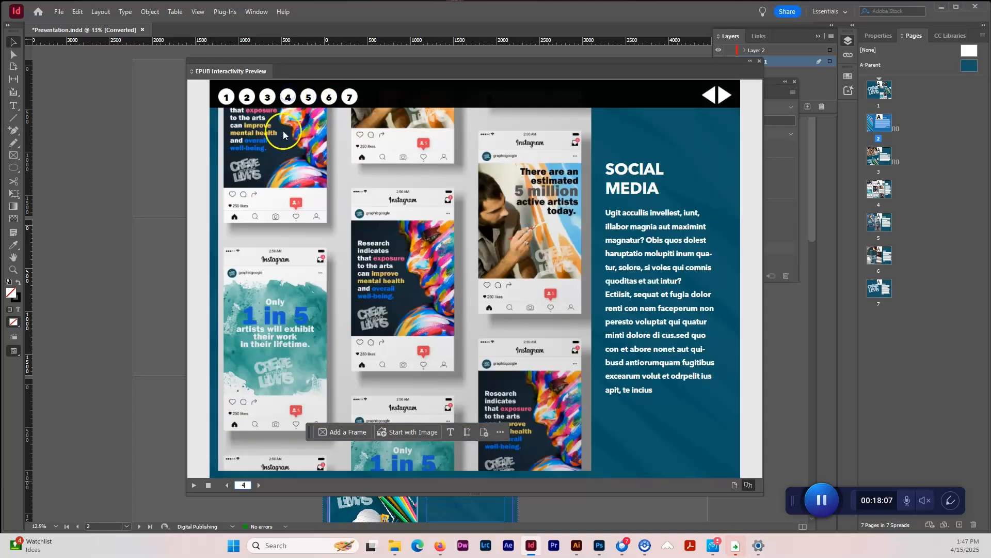
click(248, 99)
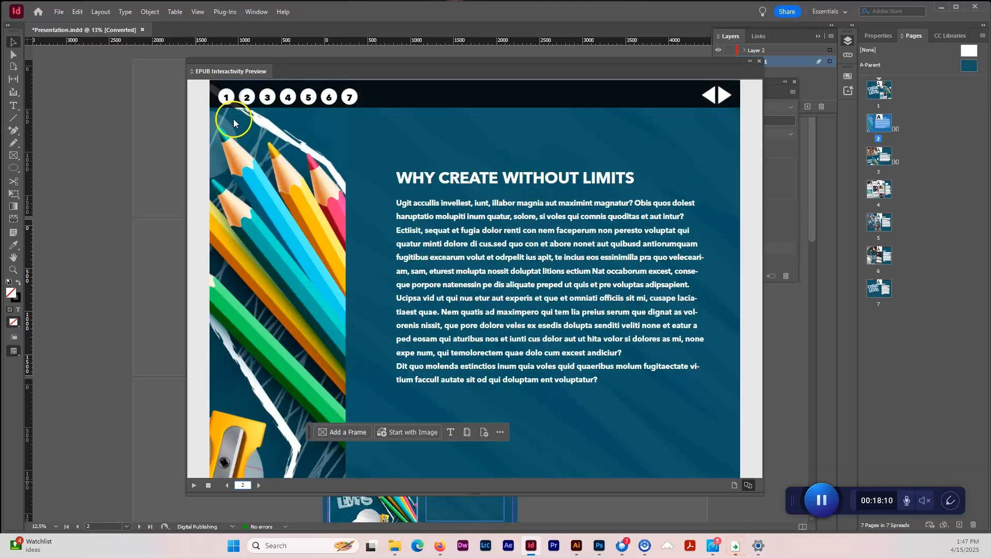
click(230, 96)
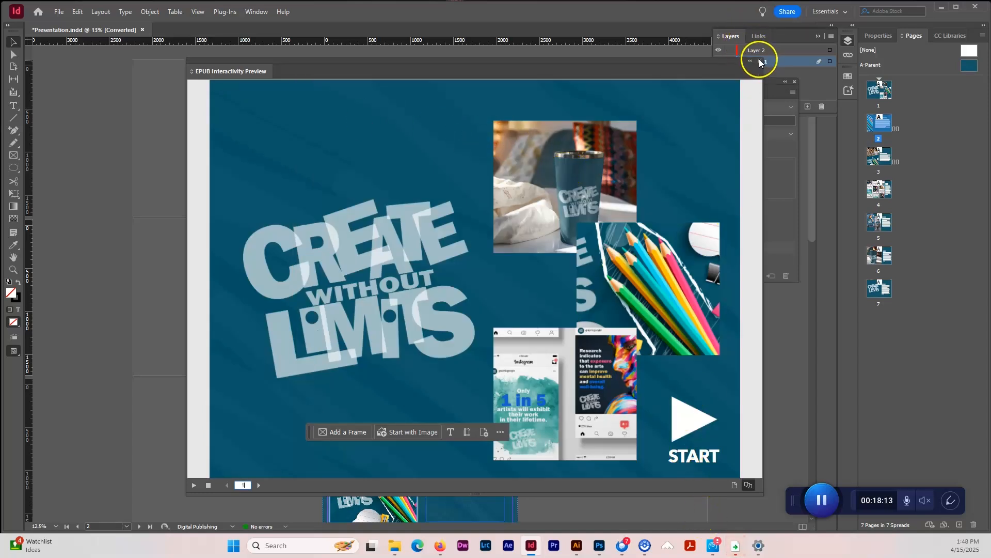
click(759, 62)
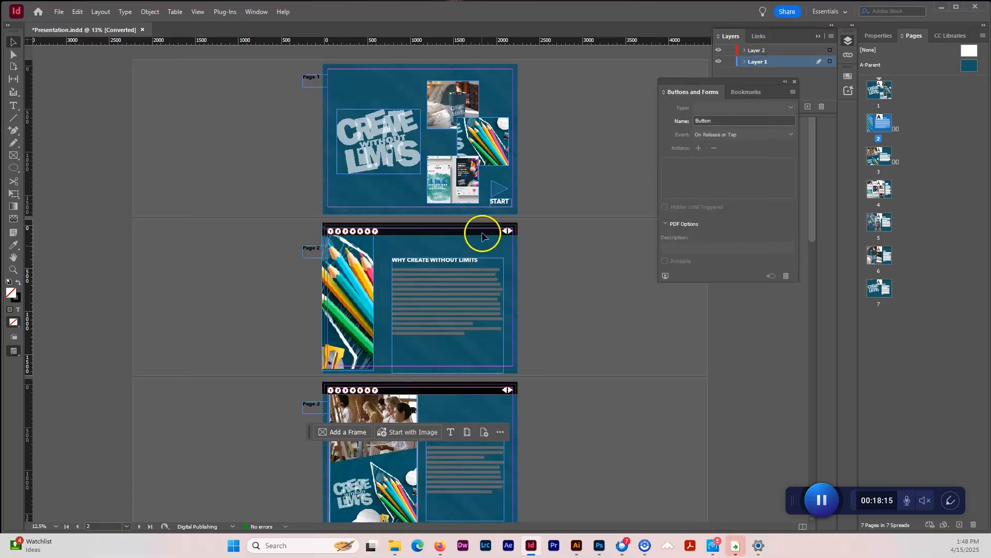
Open the A-Parent page and ungroup its navigation bar
double_click(968, 64)
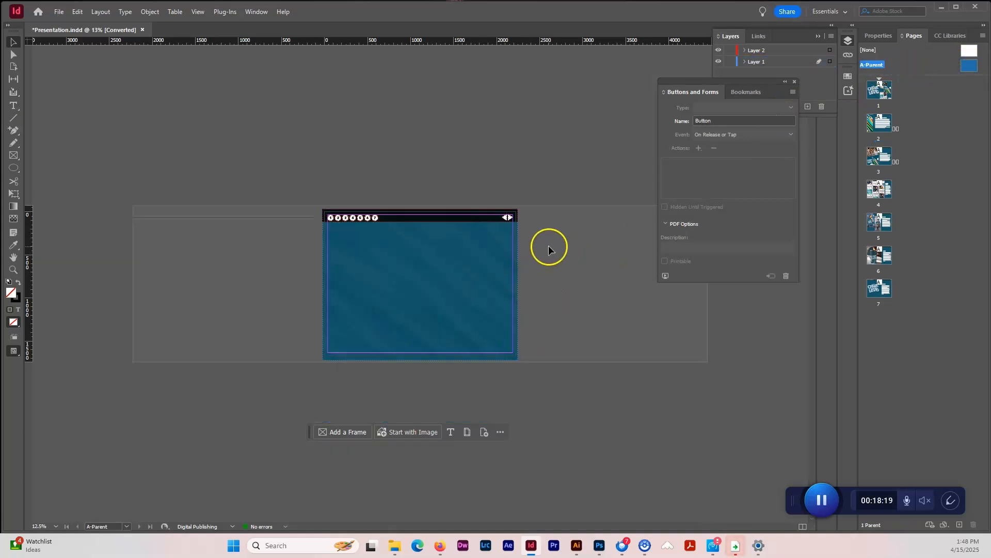
key(ctrl+equal)
key(ctrl+equal)
drag(614, 114, 439, 266)
click(540, 110)
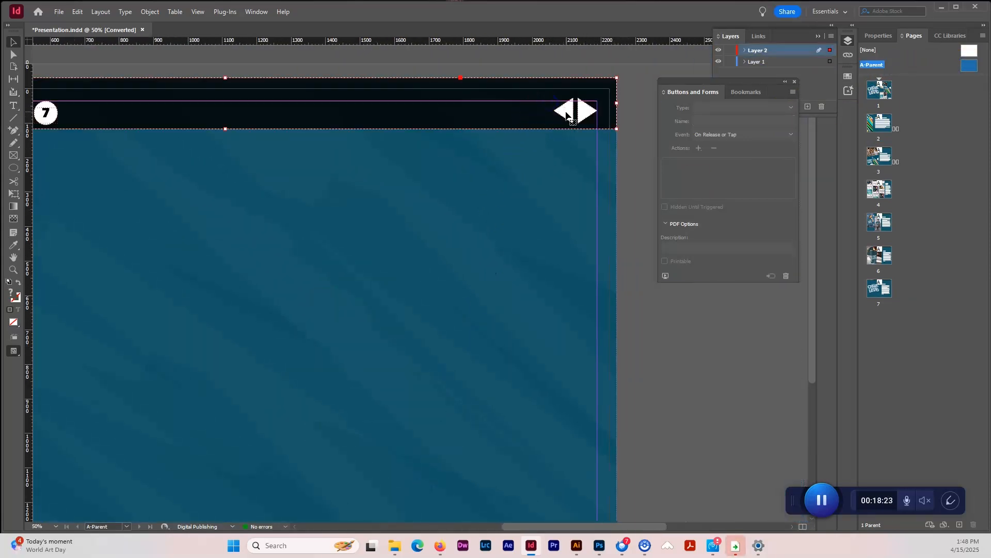
click(148, 11)
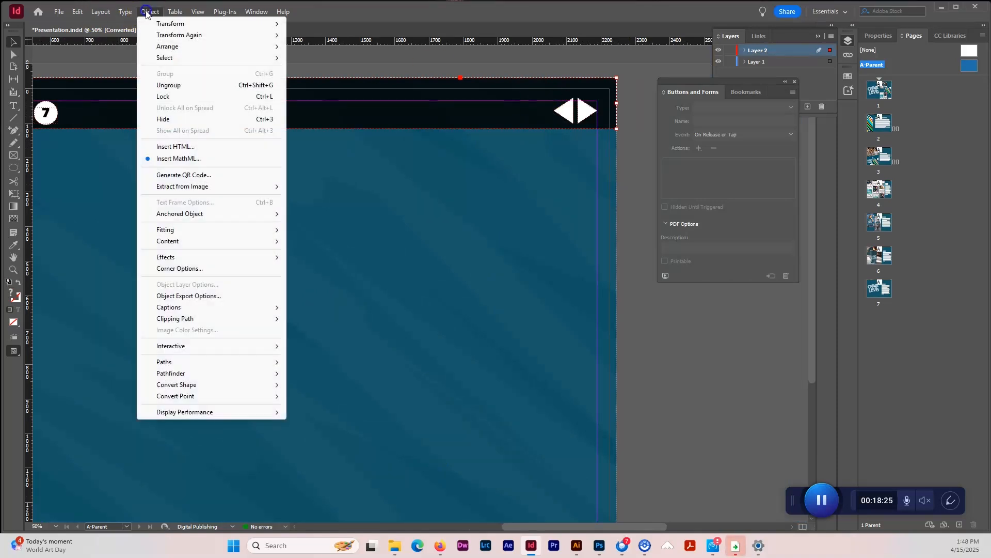
click(159, 85)
Replace the left-pointing arrow button's Go To Next Page action with Go To Previous Page
click(567, 110)
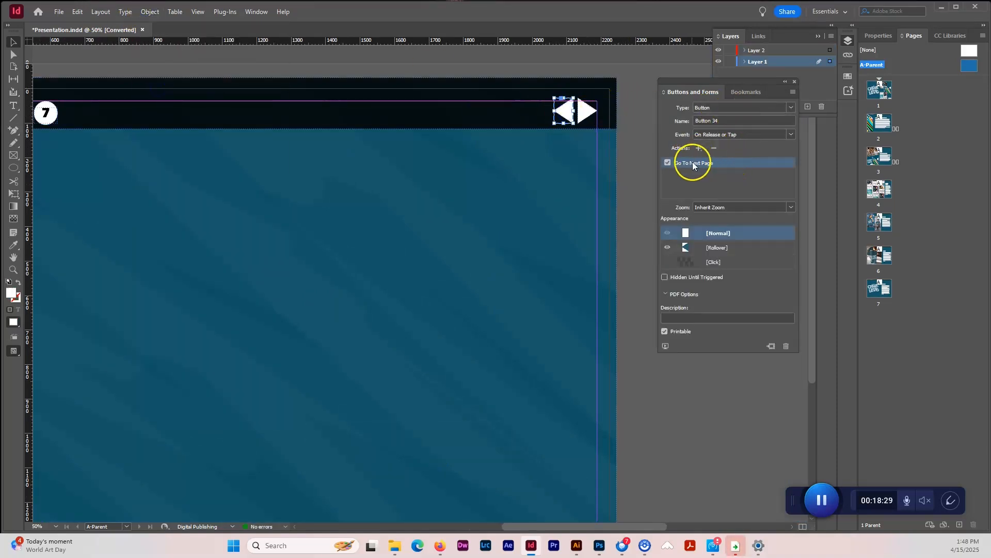
click(699, 149)
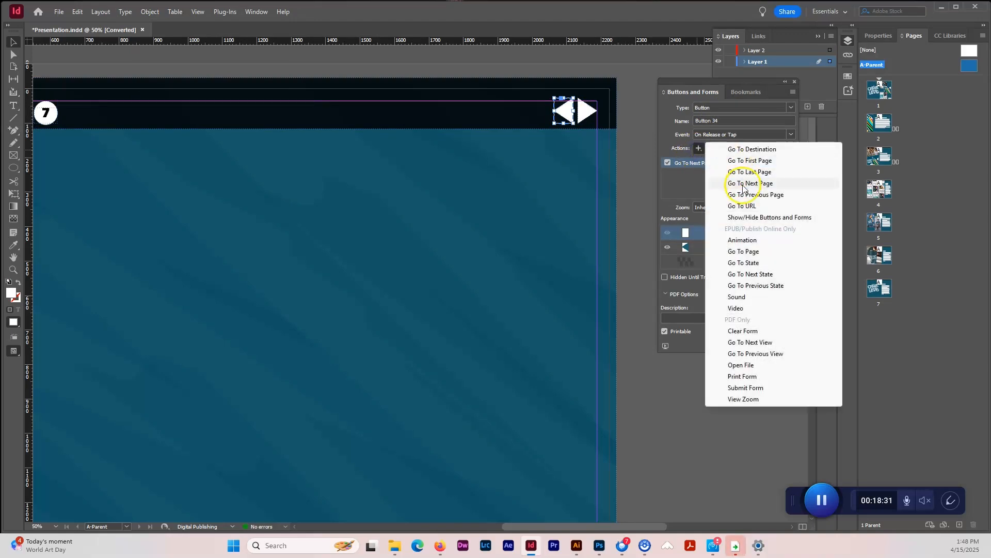
click(744, 194)
click(698, 162)
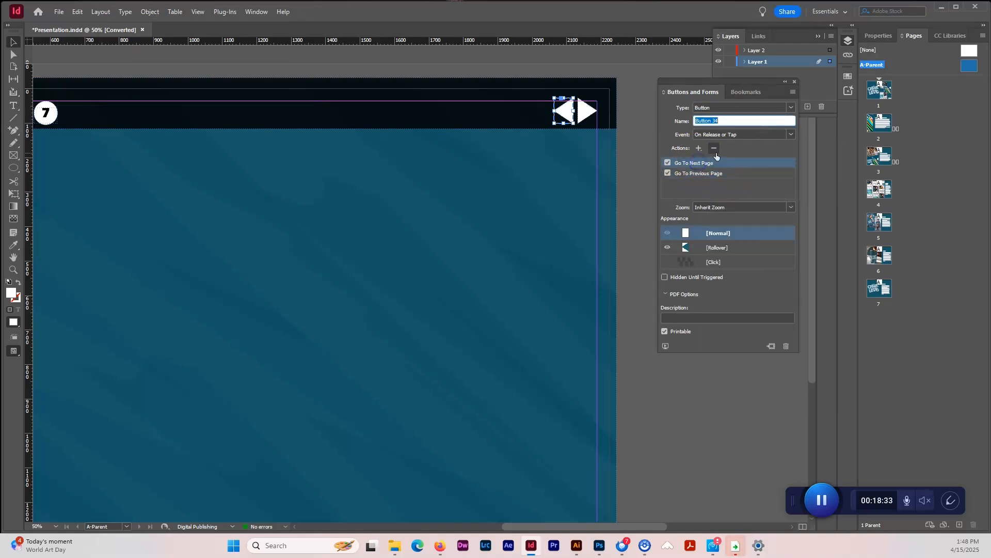
click(714, 149)
click(477, 285)
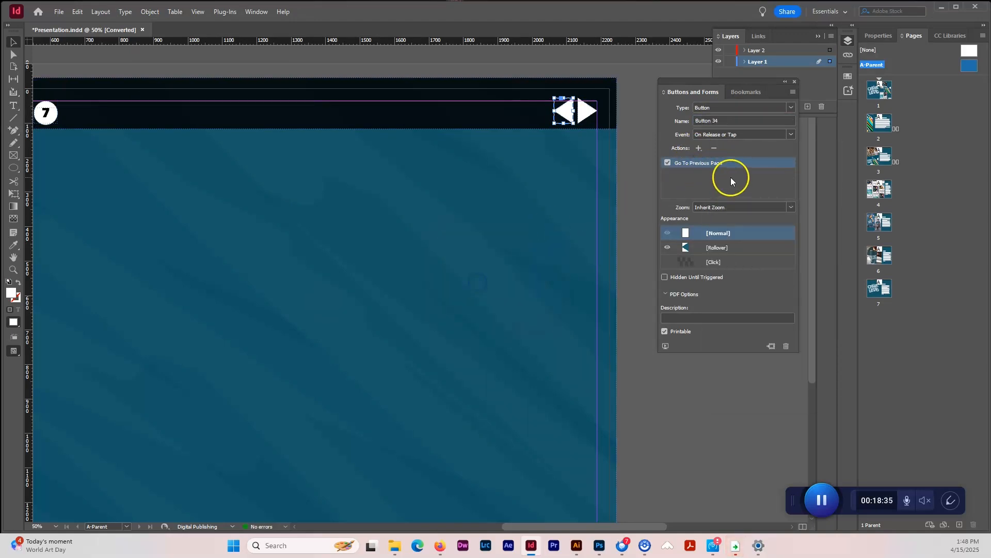
click(667, 346)
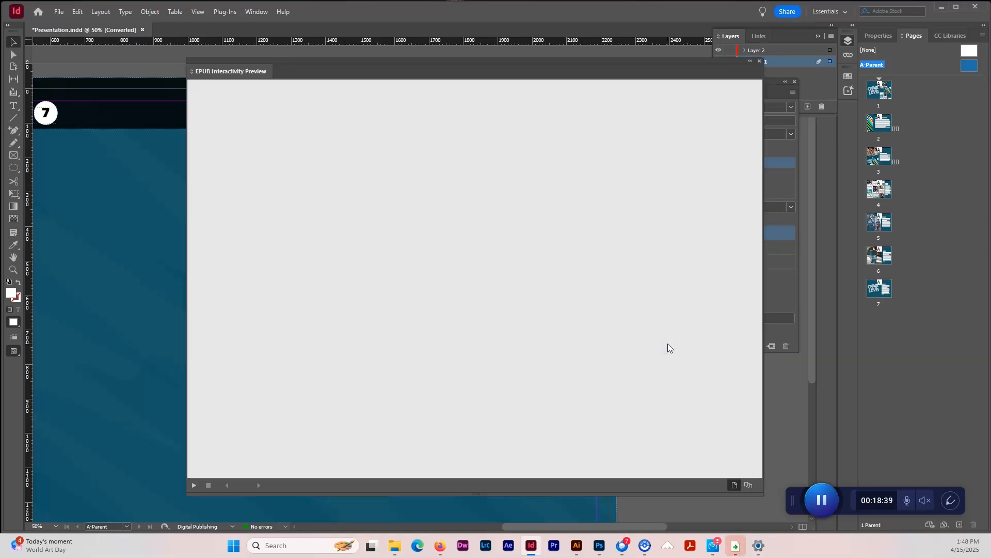
click(751, 483)
click(761, 63)
Preview the whole document from page 1, enter through the START button to check page 2's navigation bar, and close the preview
double_click(888, 94)
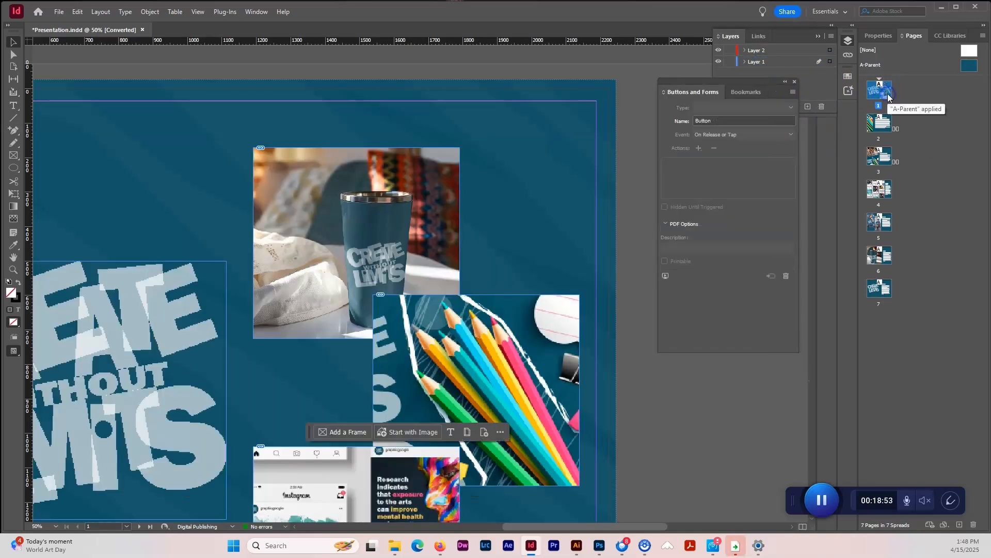
click(663, 274)
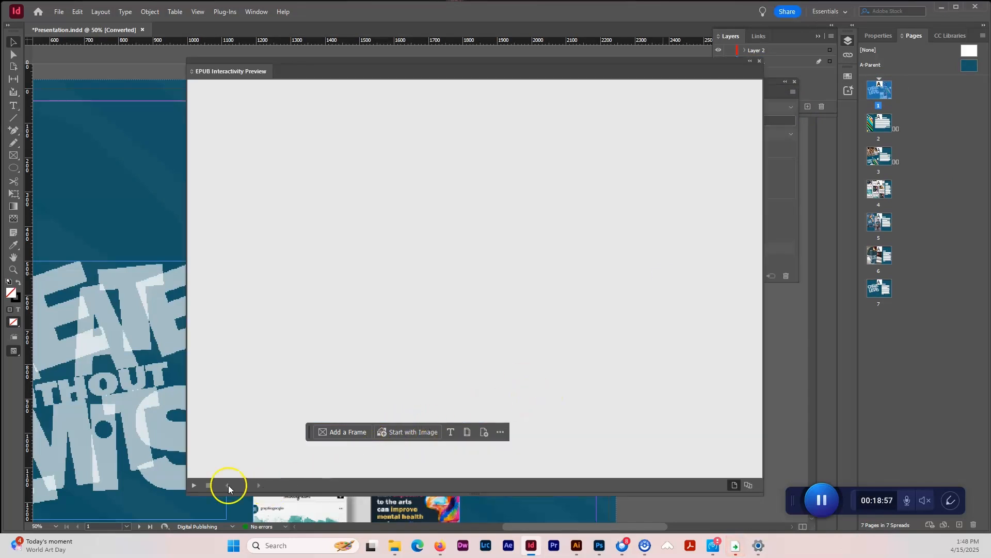
click(194, 485)
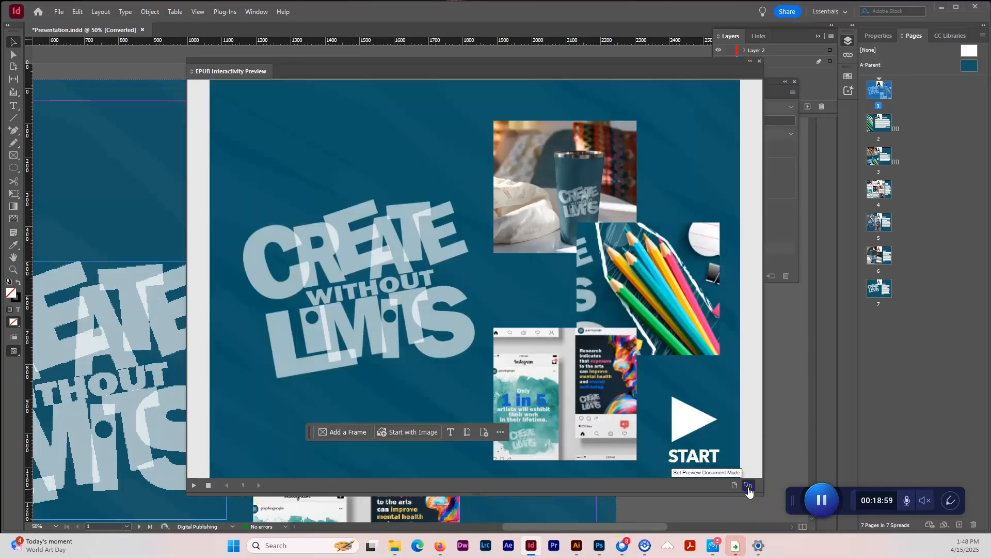
click(195, 484)
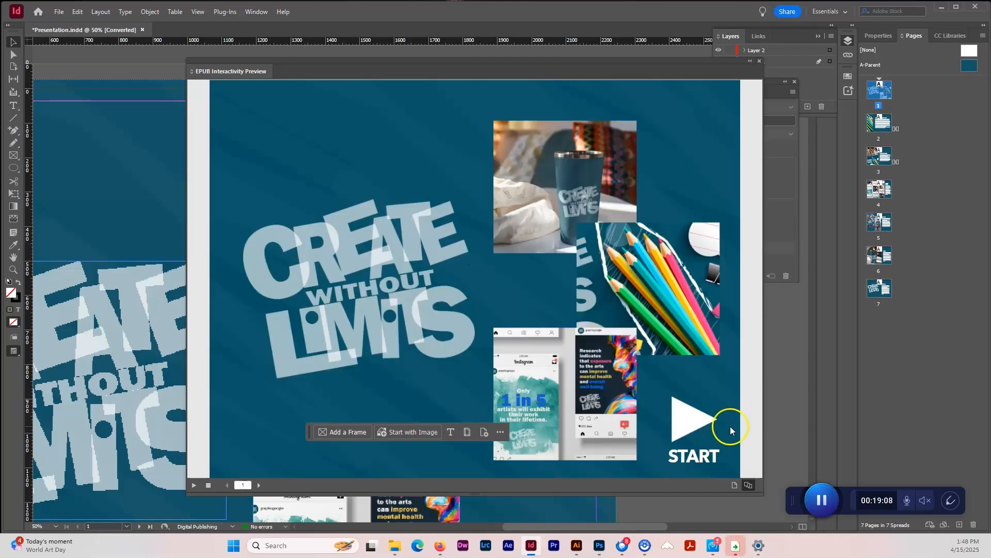
click(696, 417)
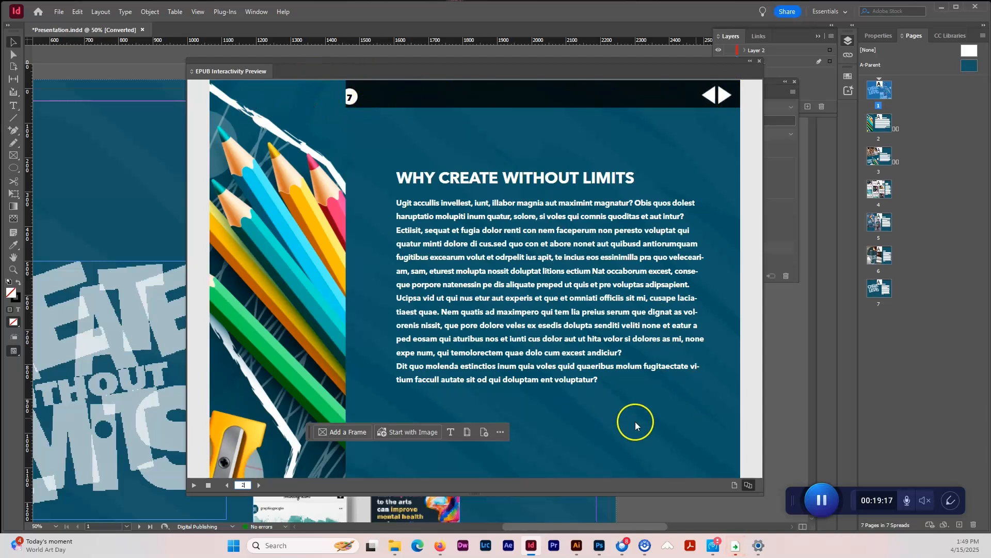
click(759, 61)
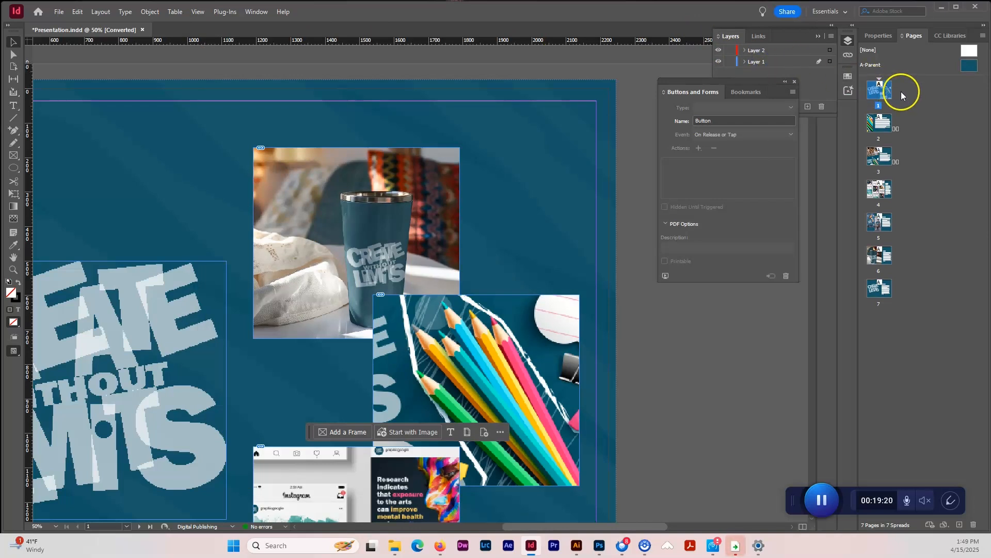
Move the ungrouped navigation bar, numbered buttons and arrows on A-Parent from Layer 1 to Layer 2, leaving out the page background
double_click(969, 66)
click(506, 111)
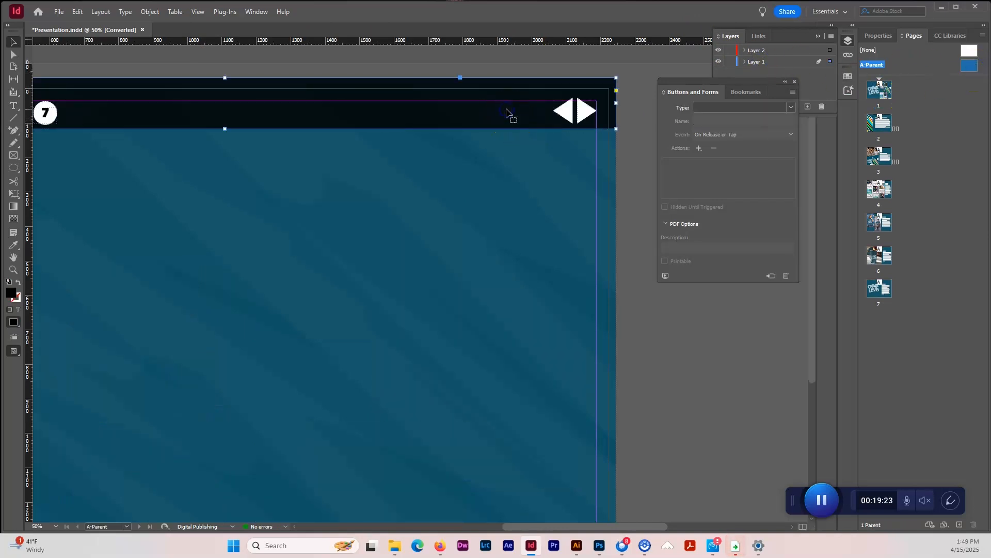
drag(664, 84, 634, 81)
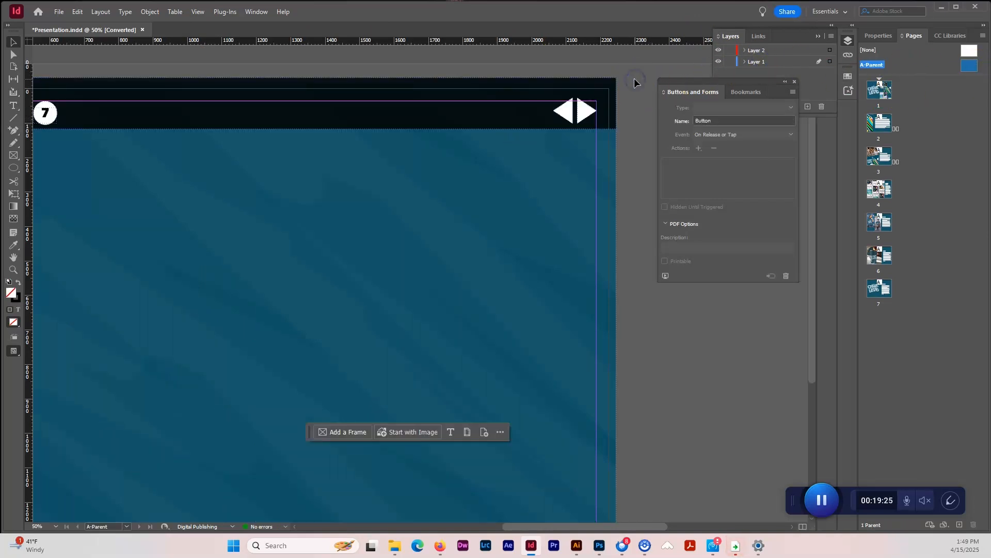
key(ctrl+a)
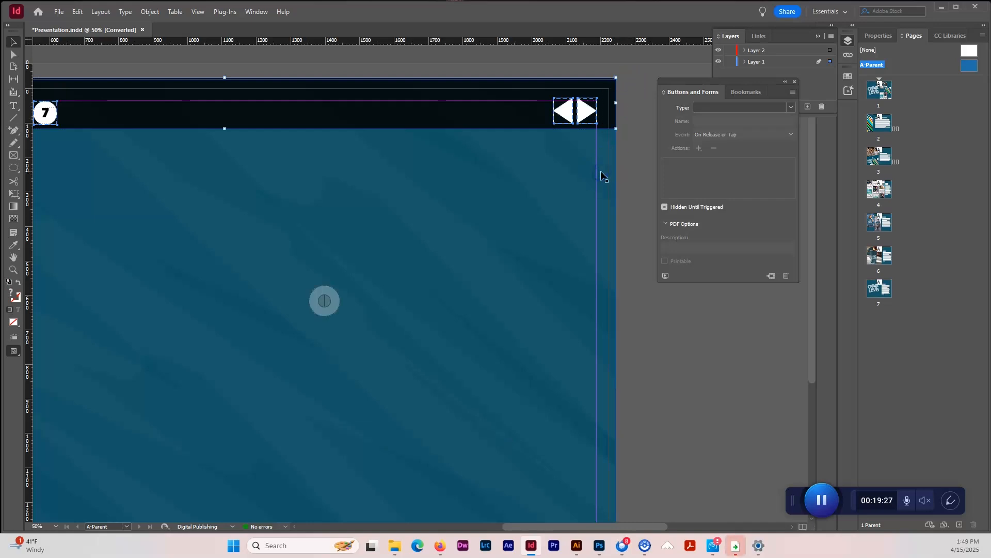
shift+click(600, 173)
drag(832, 62, 830, 51)
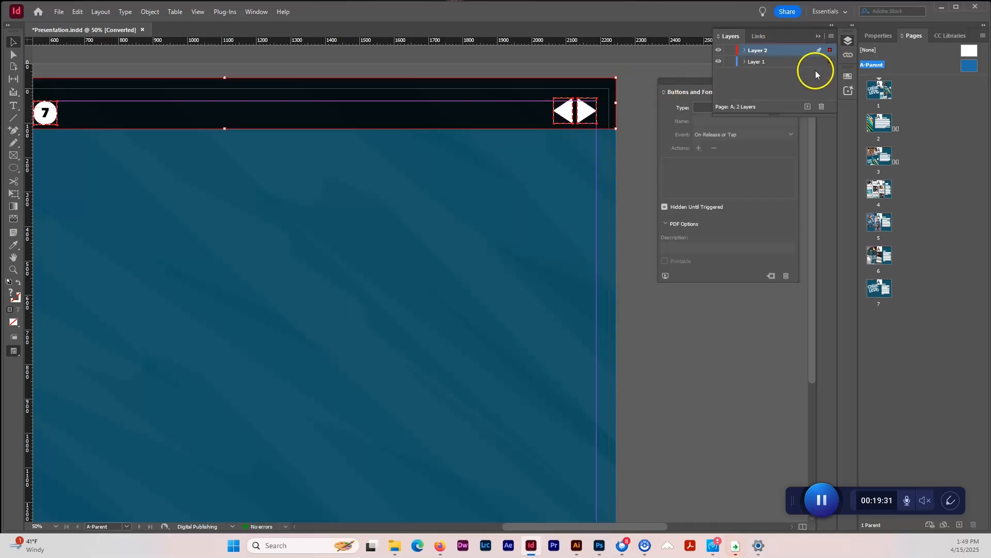
Preview the whole document's interactivity from page 1 and enter through the START button to check the navigation bar on page 2
double_click(879, 89)
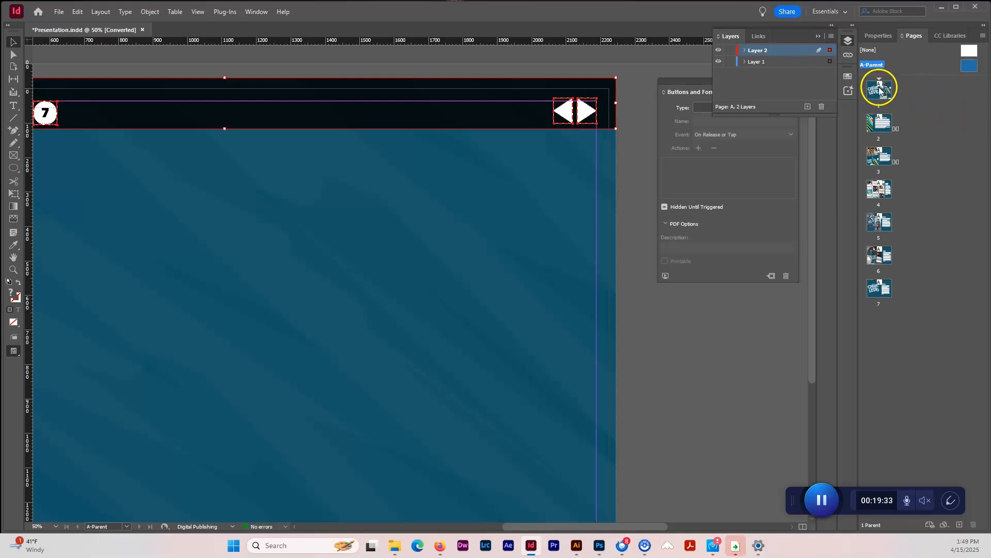
click(670, 274)
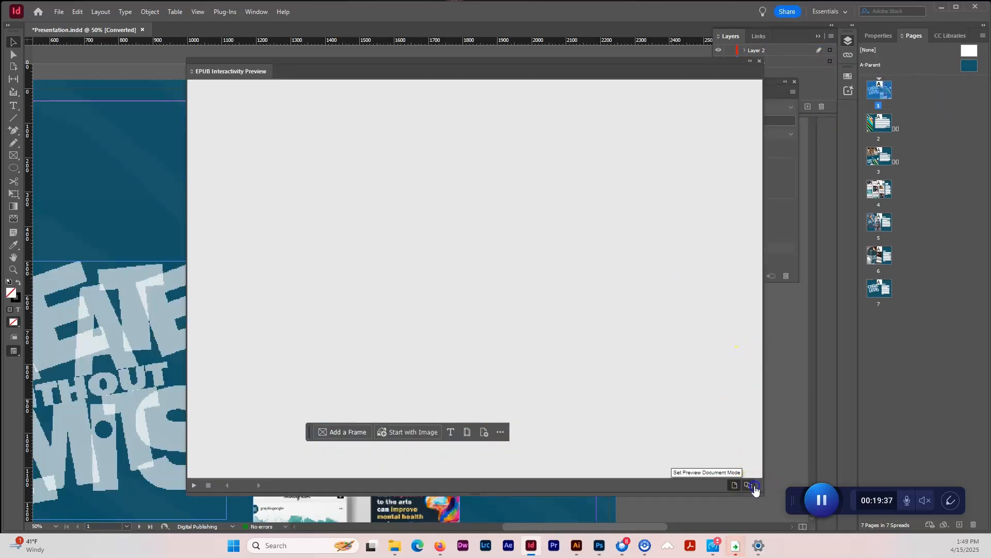
click(194, 486)
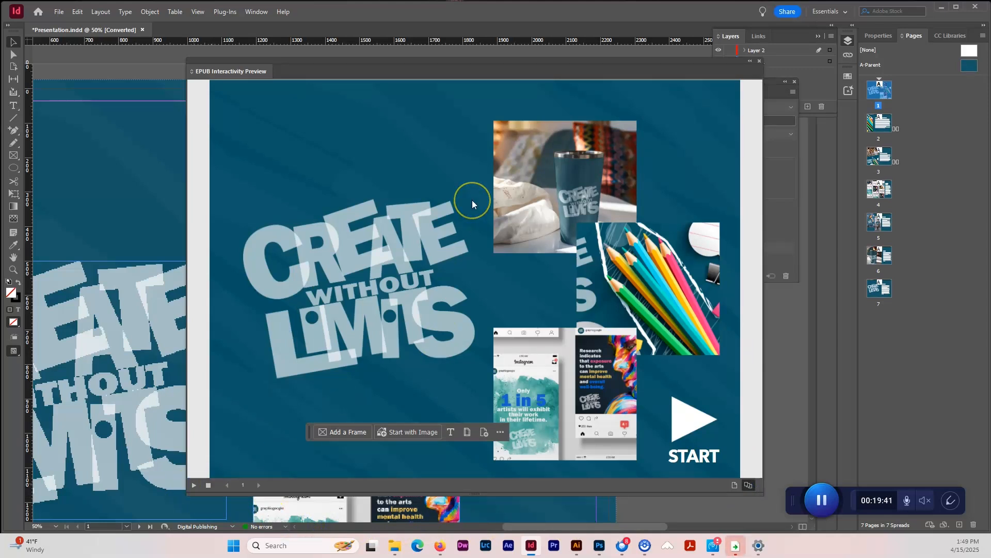
click(590, 339)
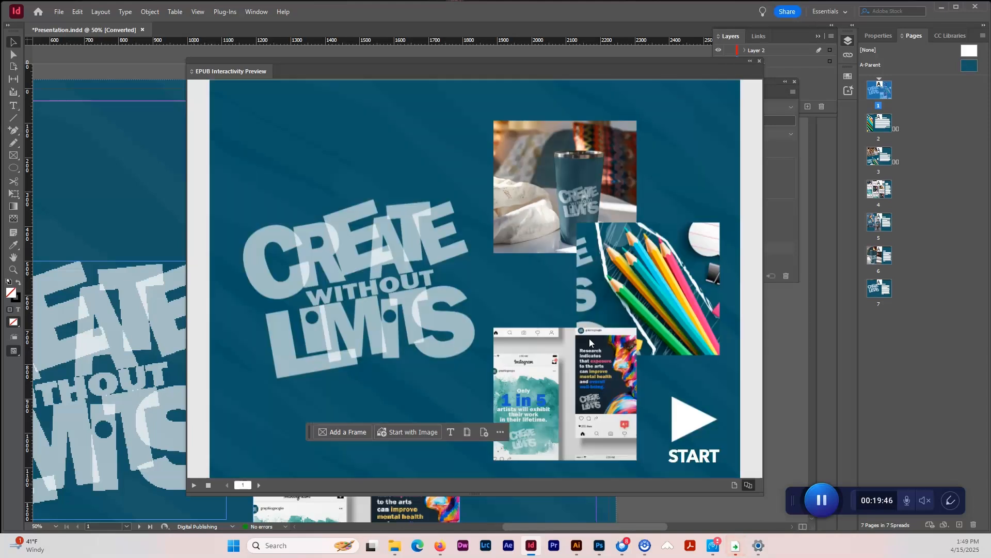
click(700, 420)
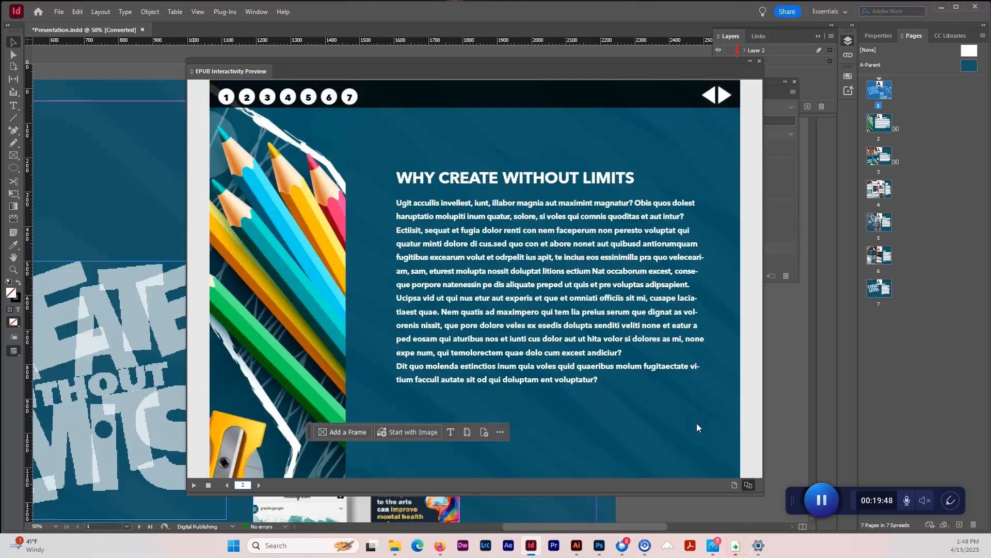
click(505, 220)
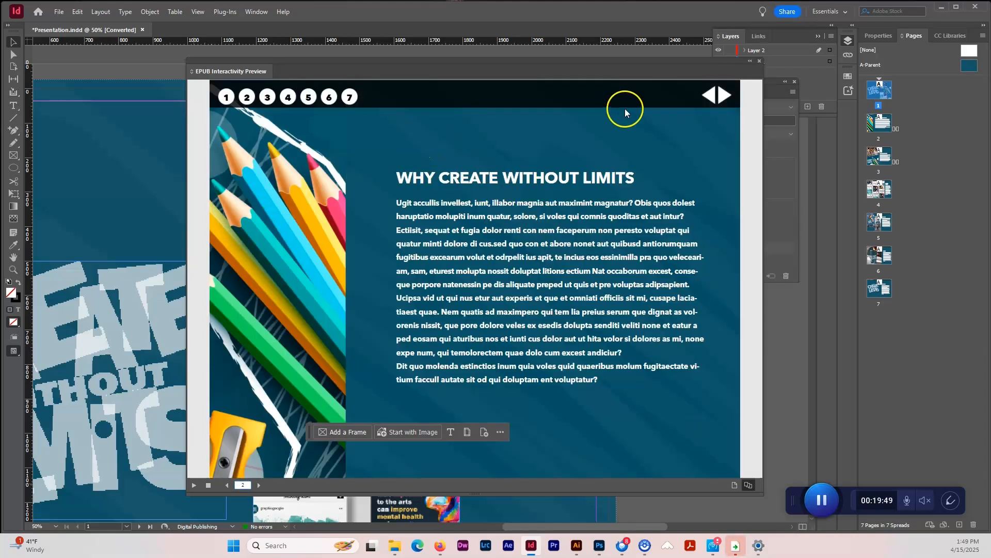
Advance through the previewed pages with the next-page arrow, and return to the cover with the previous-page arrow
click(724, 96)
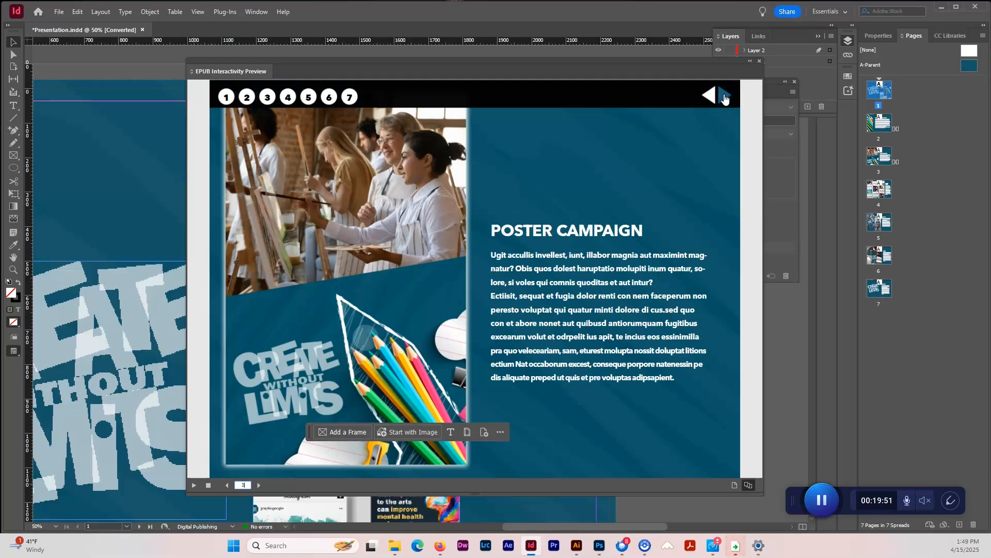
click(724, 97)
click(724, 97)
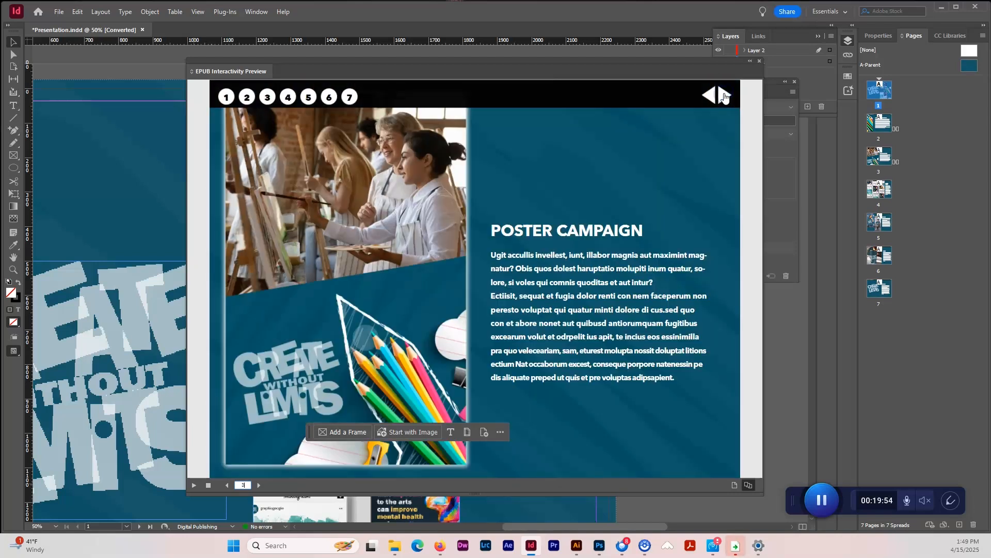
click(724, 97)
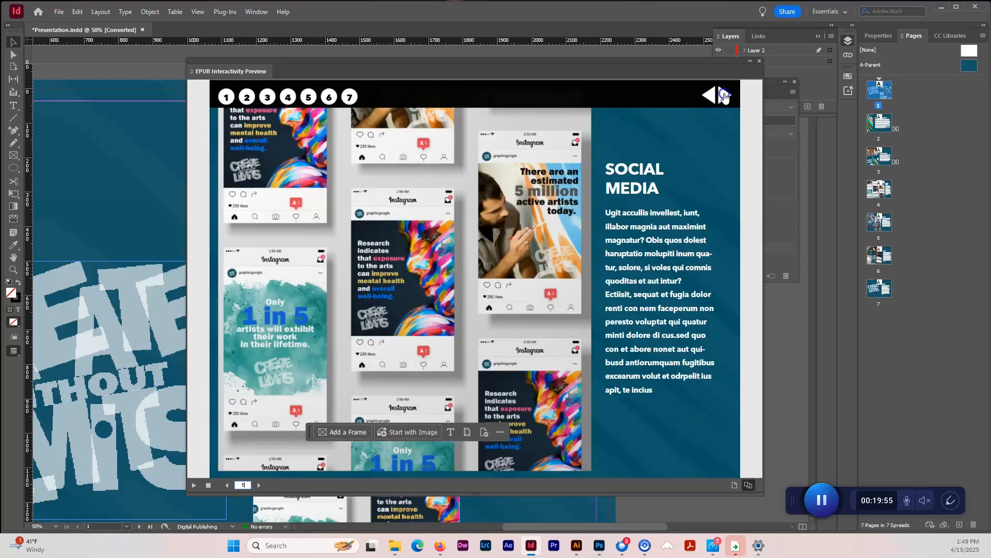
click(724, 97)
click(725, 97)
click(724, 97)
click(710, 96)
click(710, 96)
click(710, 96)
click(710, 97)
click(710, 97)
click(710, 97)
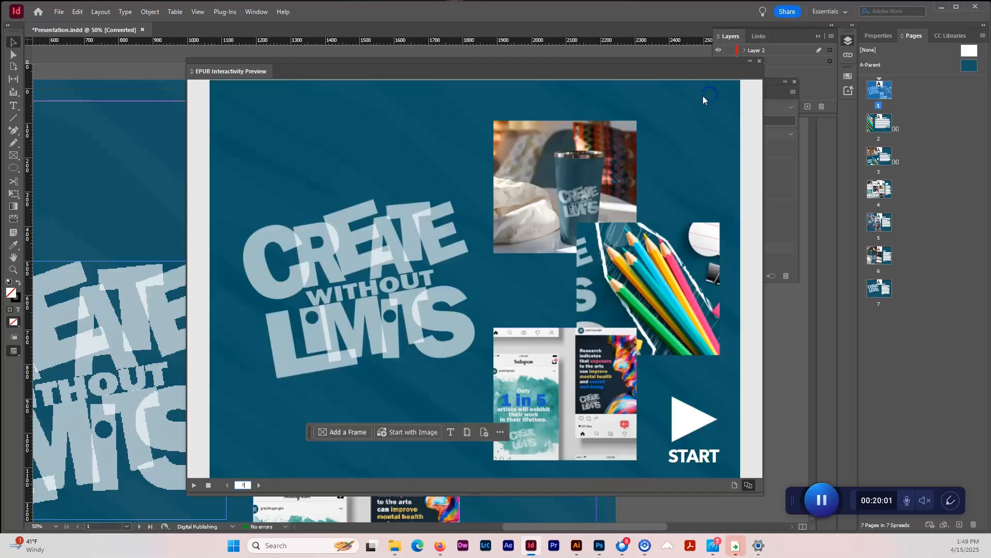
Test the preview's START button and numbered page buttons 5, 7 and 1, and close the interactivity preview
click(697, 419)
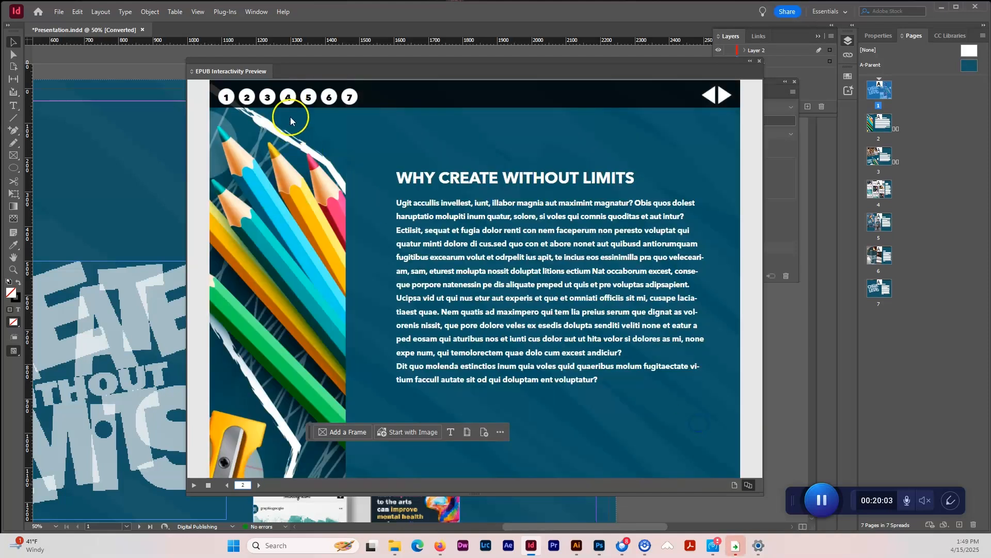
click(307, 99)
click(349, 97)
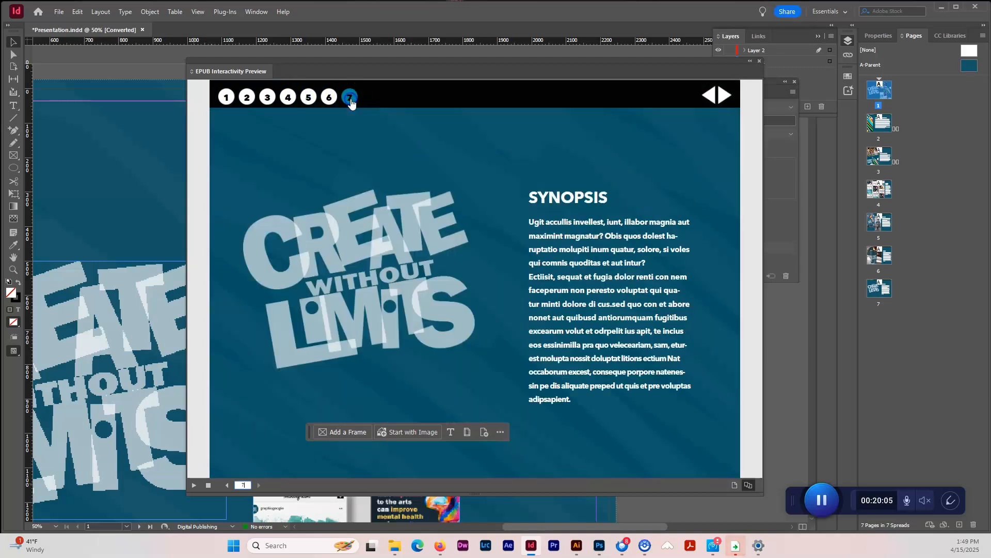
click(225, 97)
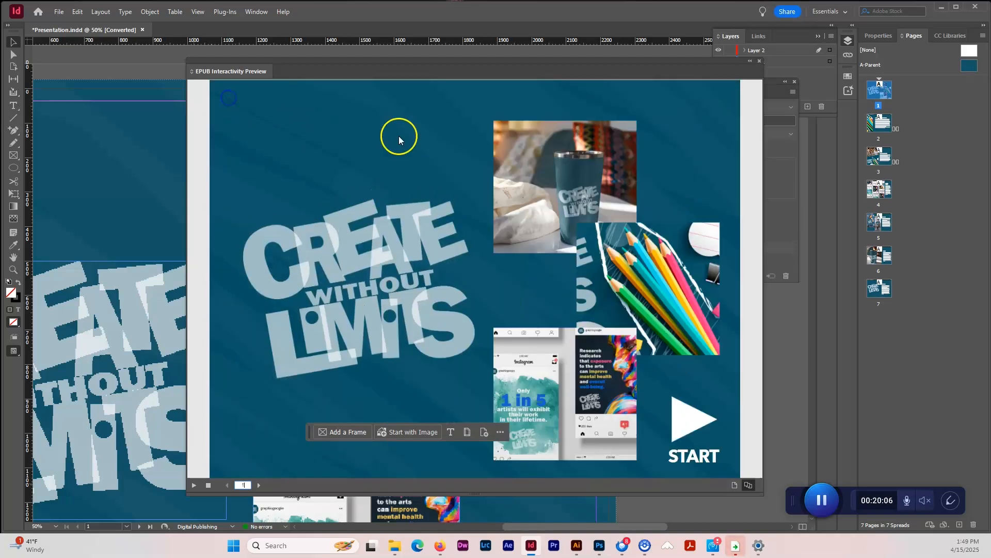
click(759, 62)
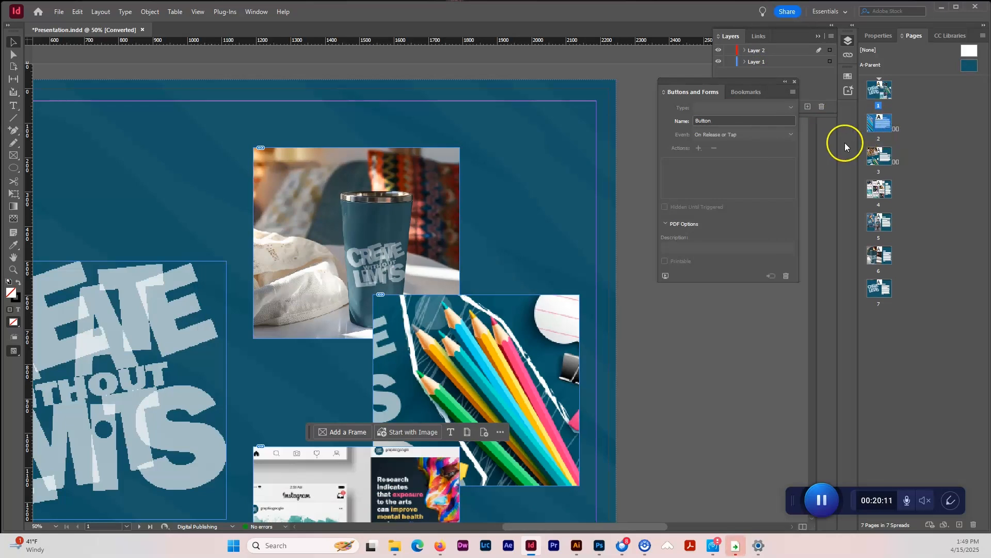
Open the Page Transitions settings and set page 3's transition to Split
click(257, 12)
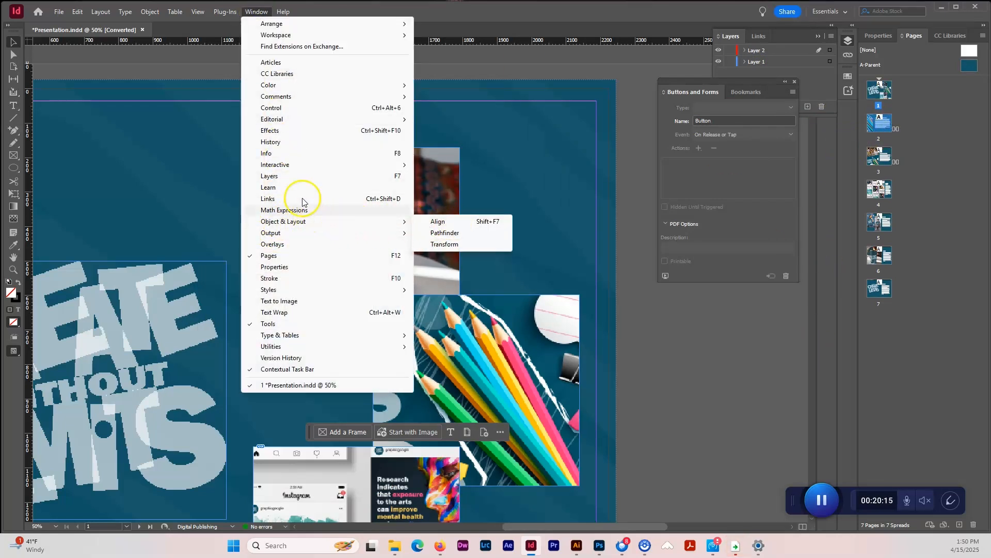
mouse_move(338, 165)
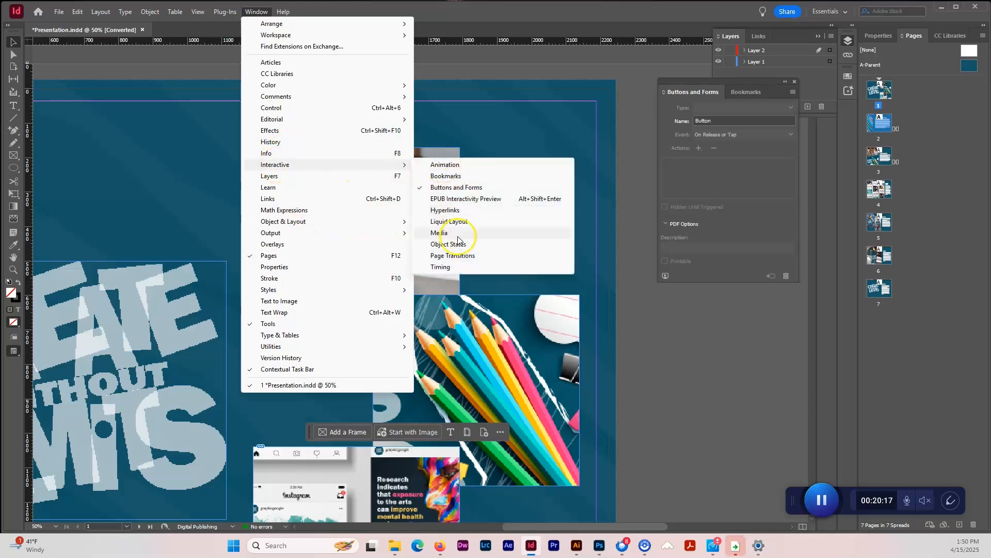
click(458, 258)
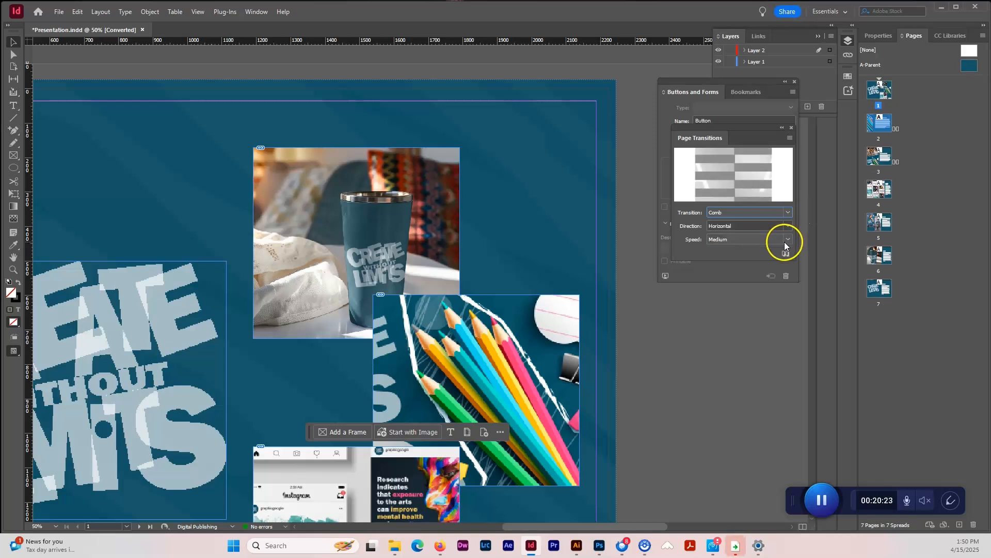
click(874, 157)
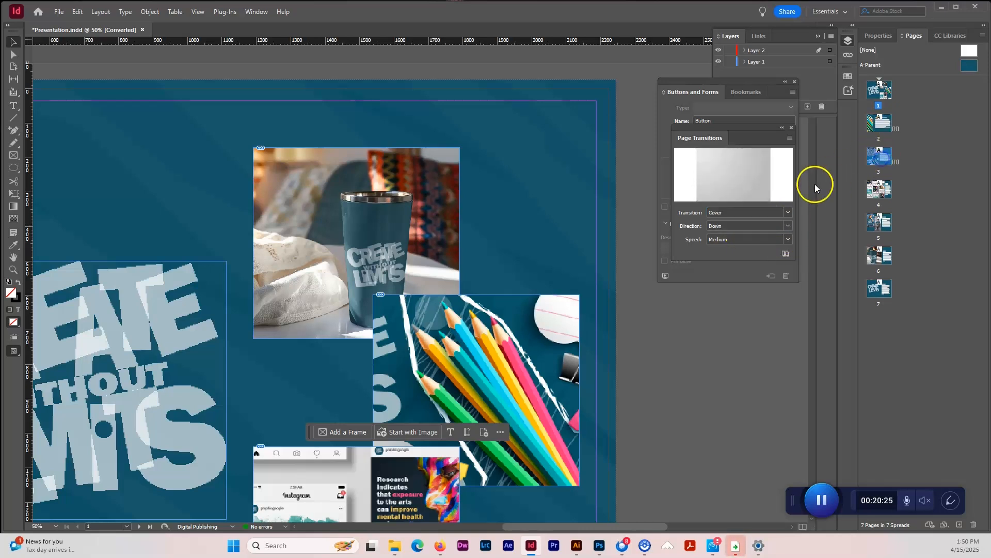
click(785, 213)
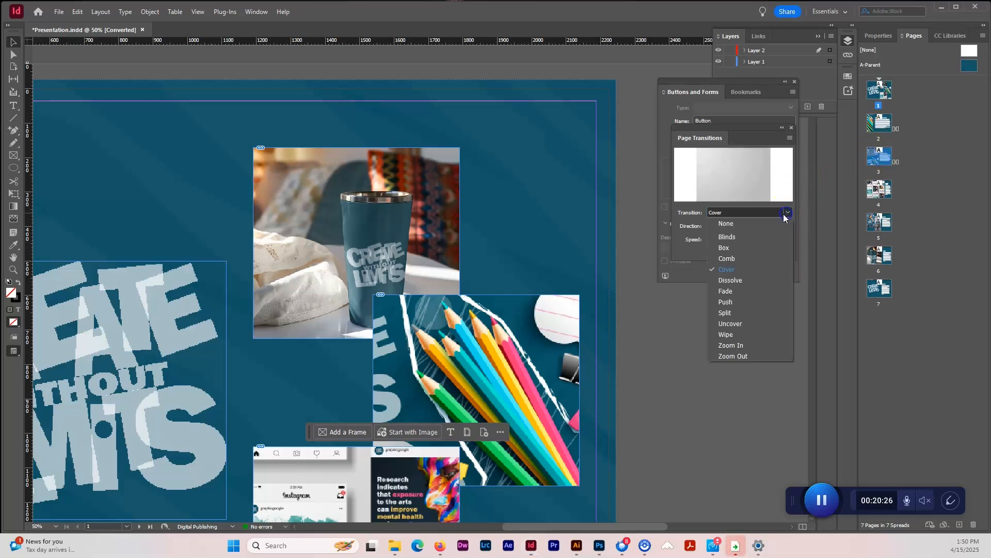
click(731, 313)
Set the page transition to Dissolve for page 4 and to Uncover for page 5
click(879, 189)
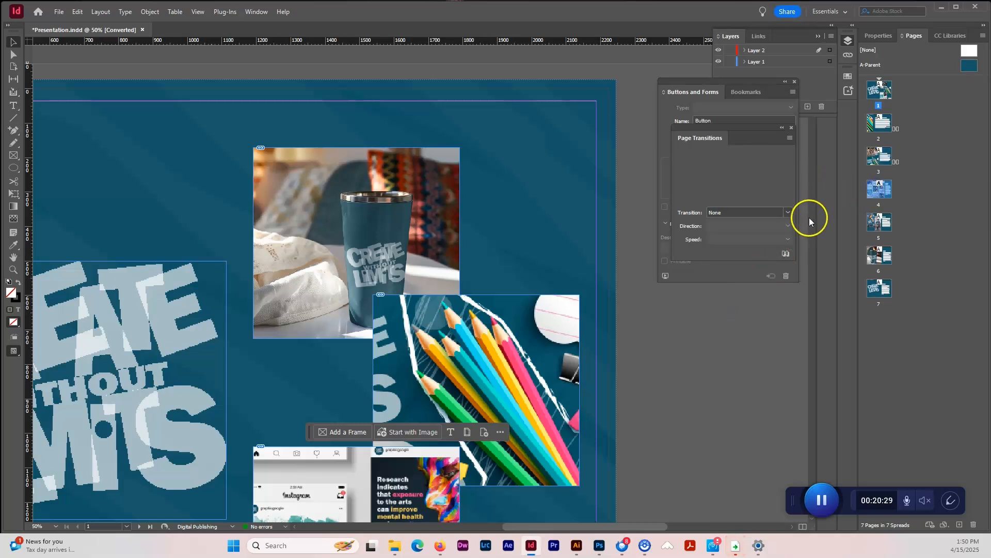
click(787, 212)
click(730, 280)
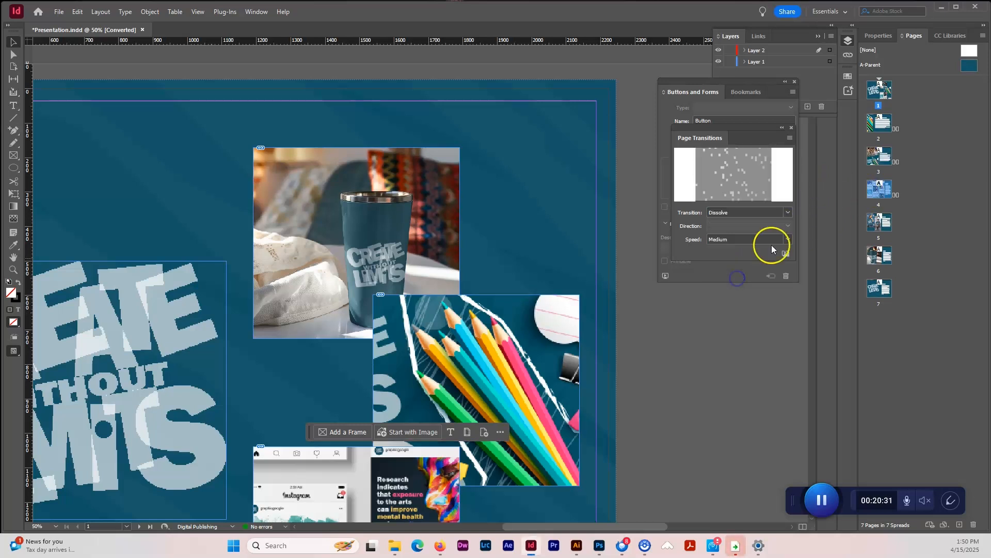
click(881, 222)
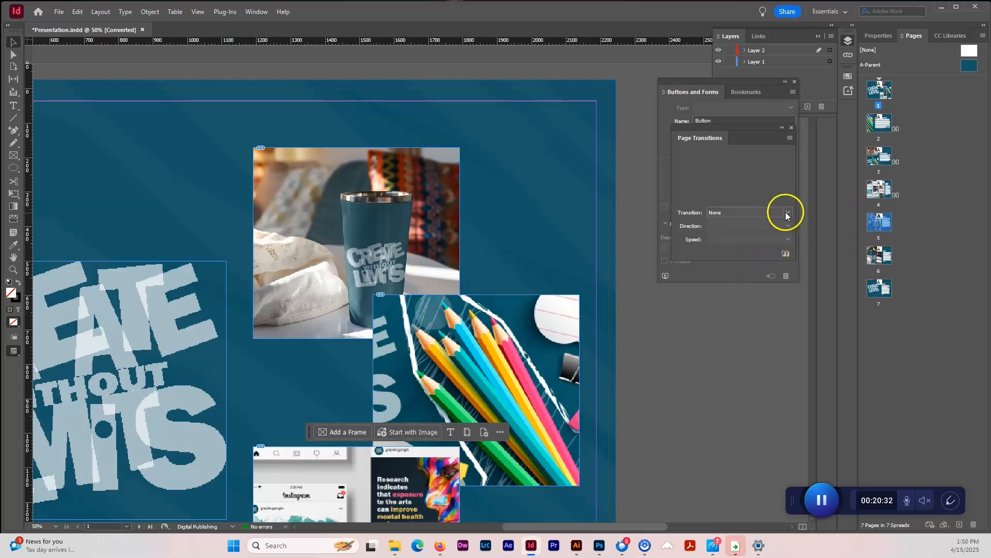
click(786, 213)
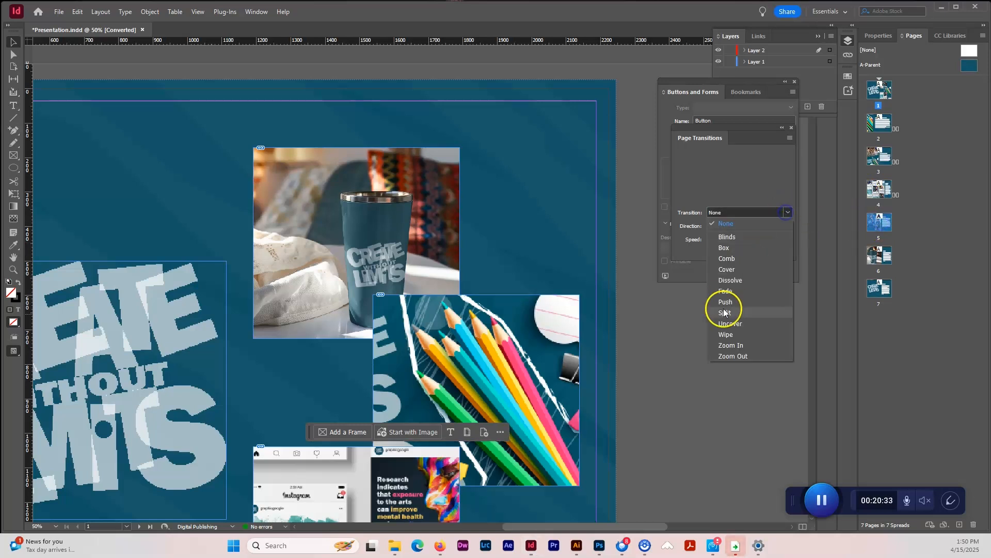
click(730, 321)
Set page 6's transition to Split and bring up the transition choices for page 7
click(880, 261)
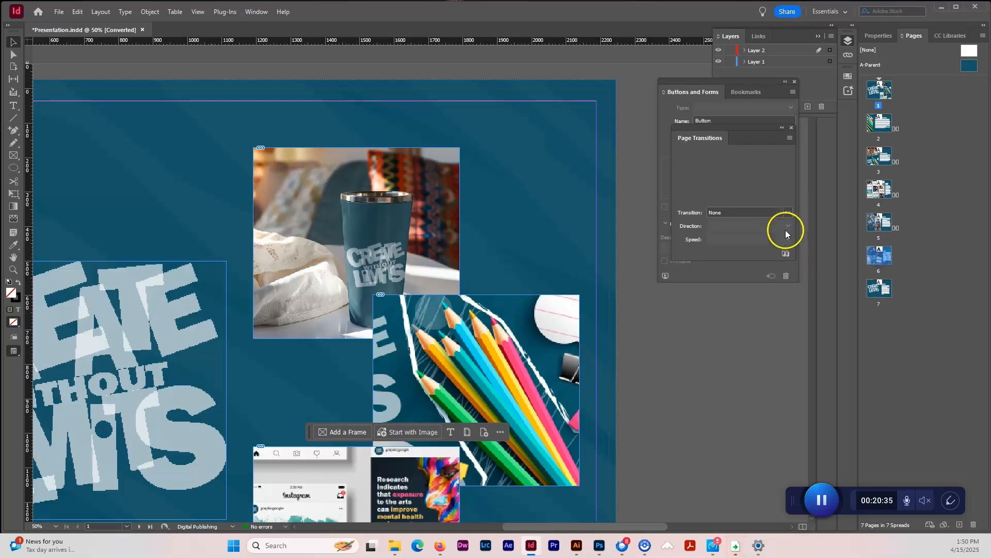
click(788, 214)
click(739, 313)
click(880, 287)
click(789, 214)
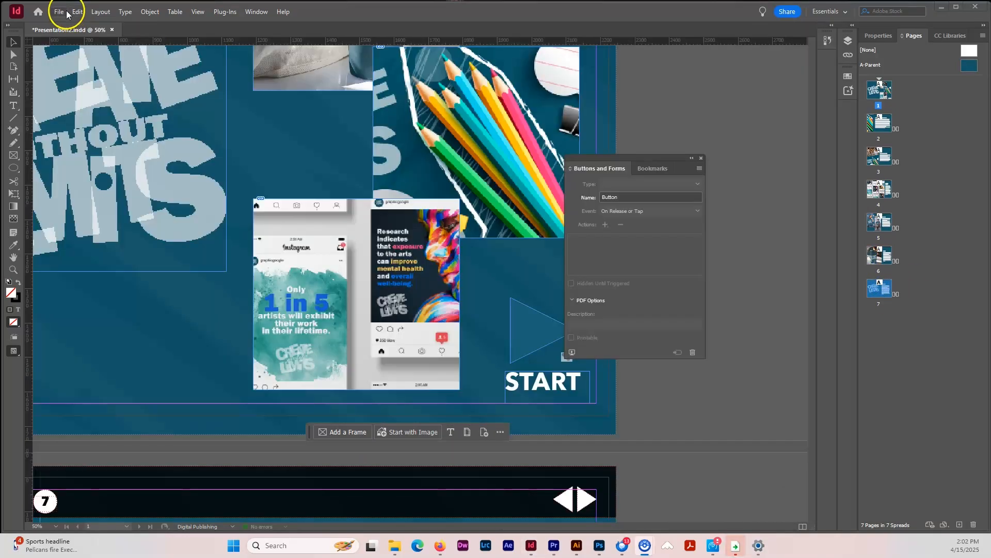
Export all pages as the interactive PDF Presentation2 on the Desktop, replacing the existing file and keeping full-screen opening and page transitions from the document
click(60, 11)
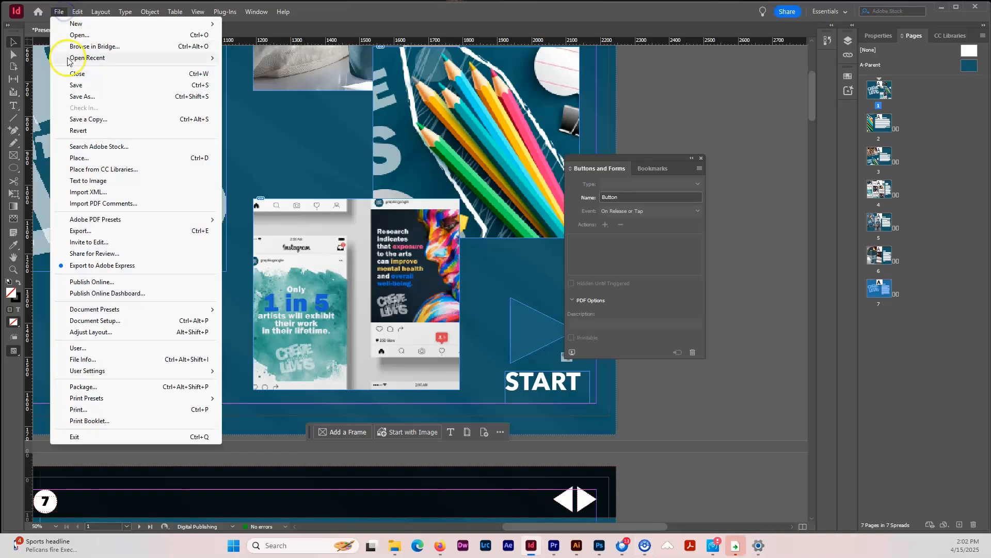
click(80, 230)
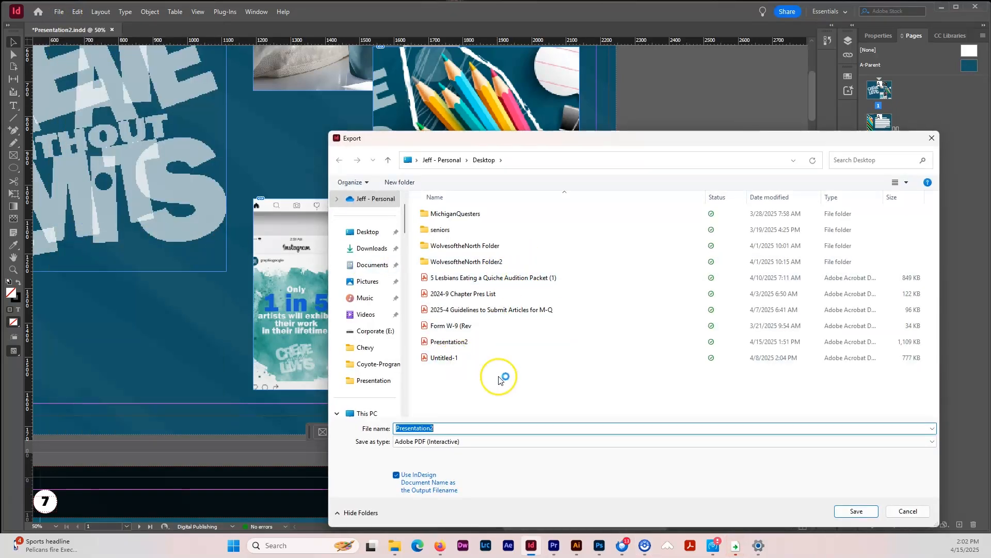
click(467, 341)
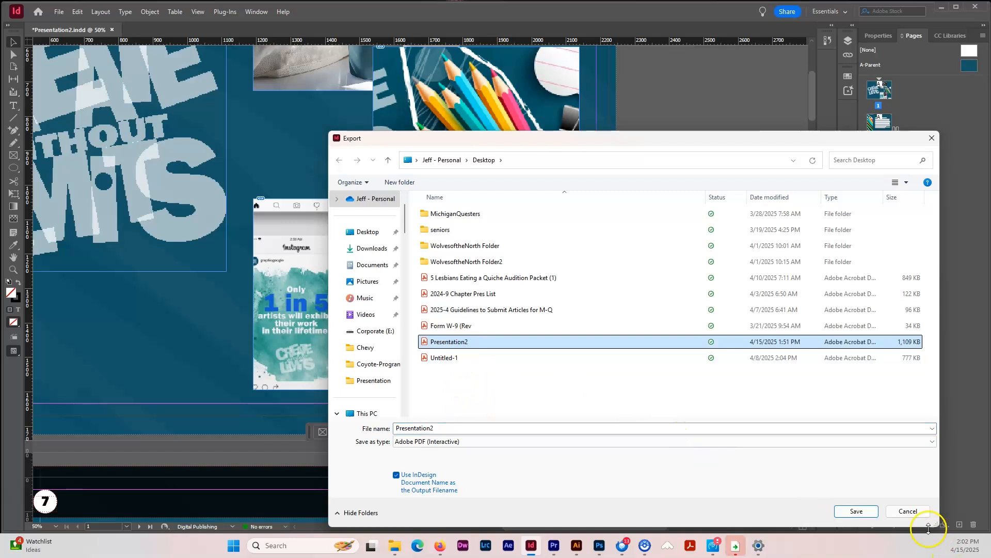
click(876, 512)
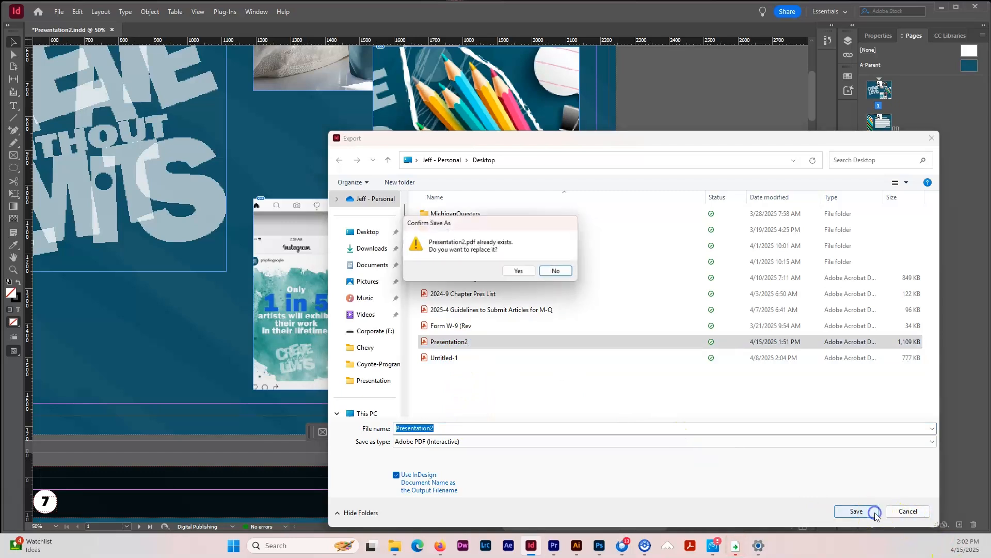
click(520, 272)
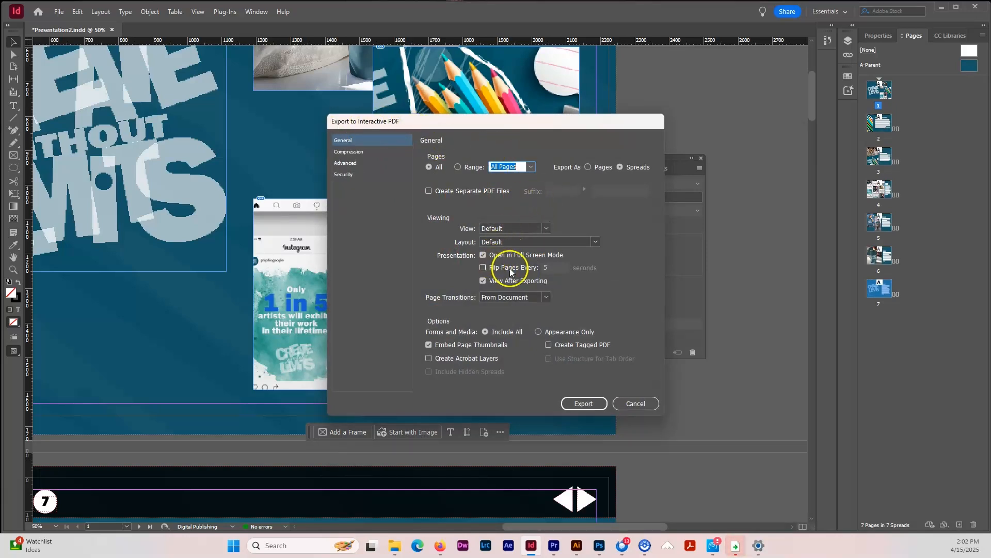
click(605, 405)
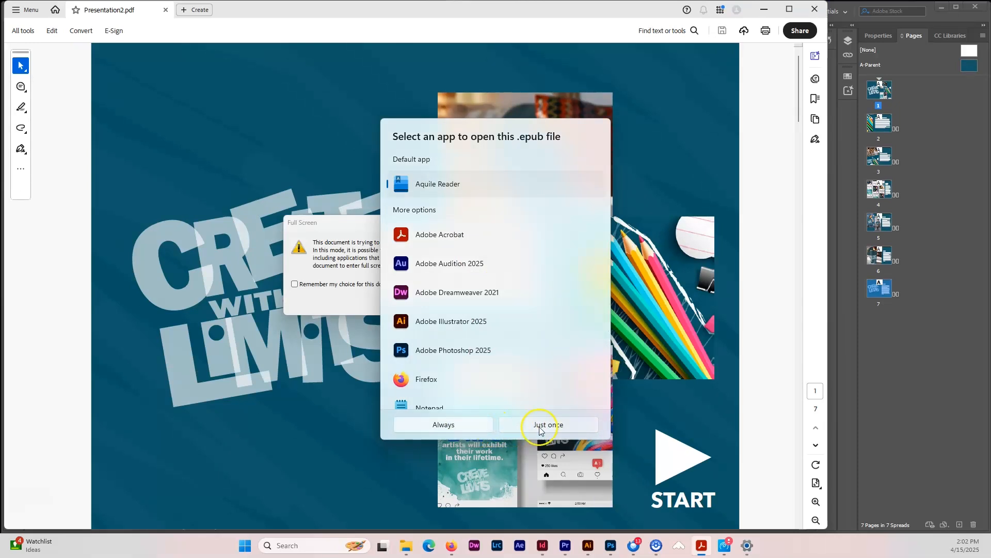
Set Aquile Reader to always open .epub files, and allow Presentation2.pdf to enter full screen mode before exiting it
click(481, 429)
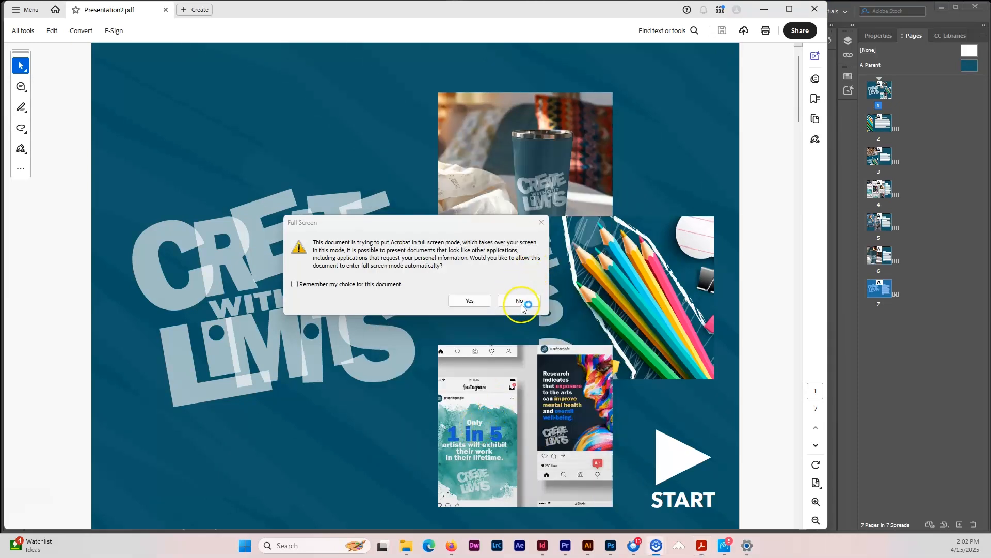
click(476, 297)
click(476, 300)
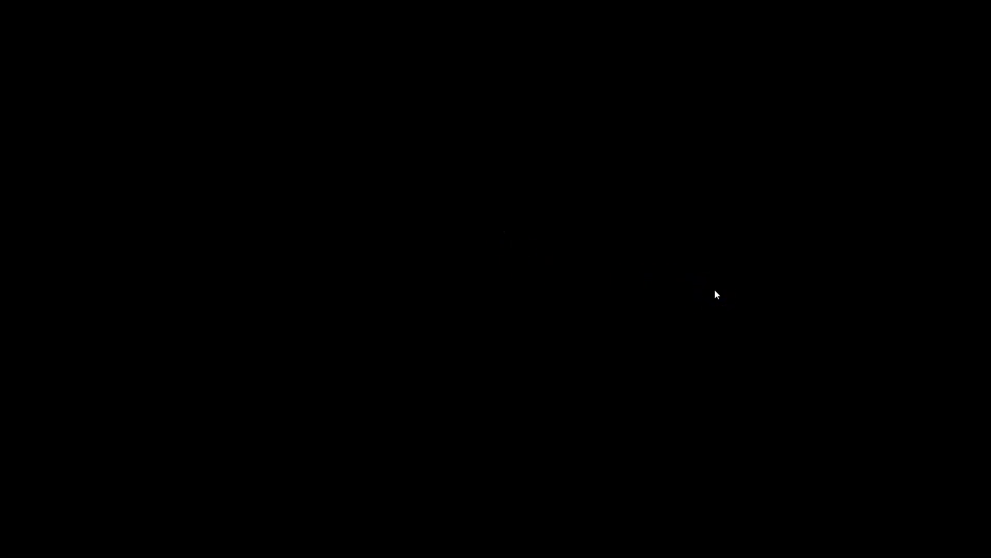
key(Escape)
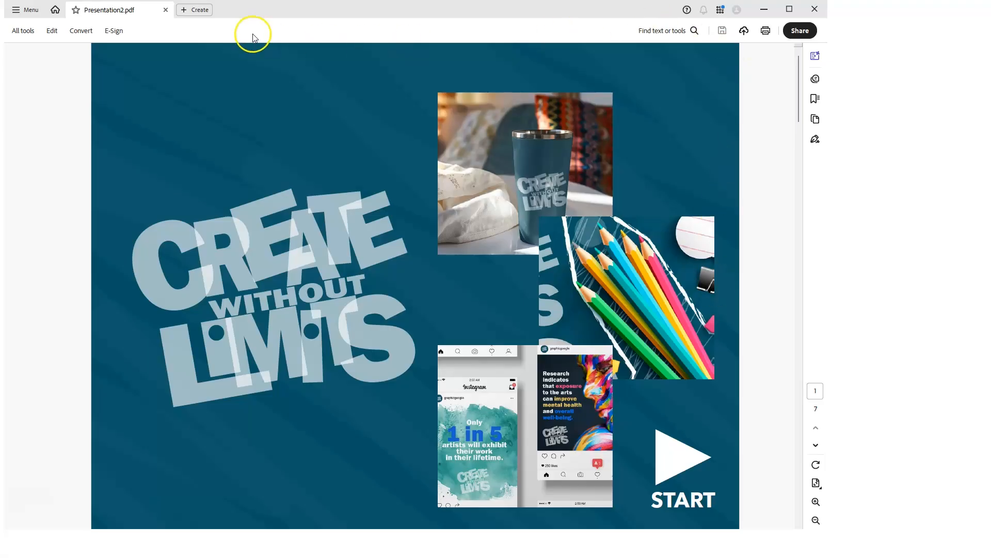